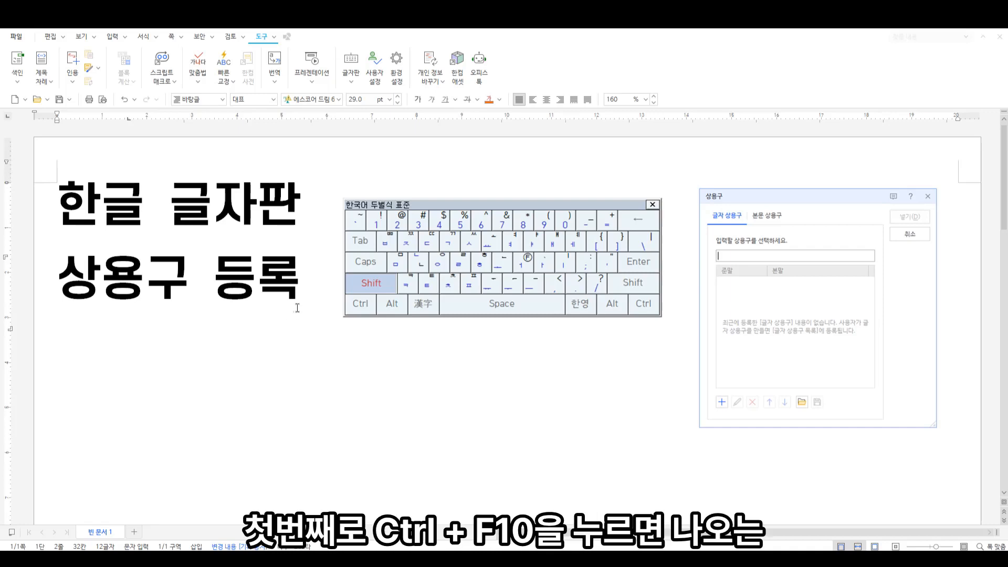
Add two blank lines below the "상용구 등록" line.
left_click(311, 296)
key("Return")
key("Return")
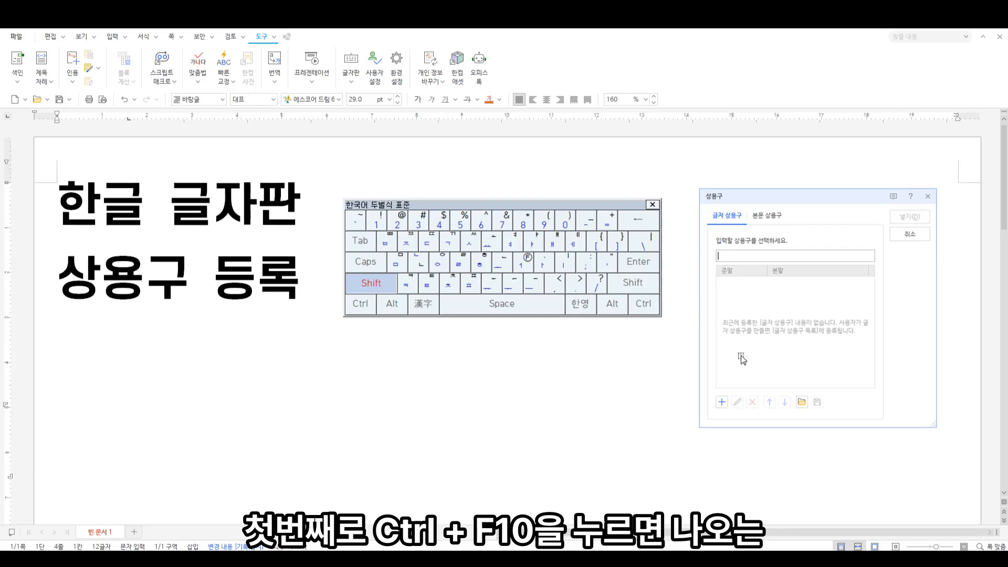
Open the character map and look through the symbols in the 기호1 and 기호2 sets.
key("ctrl+F10")
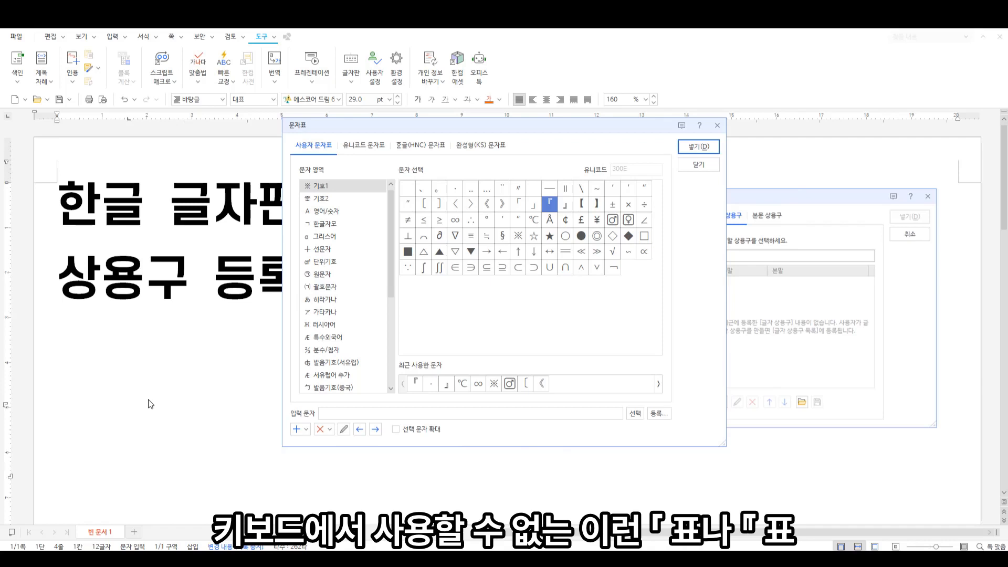
left_click(518, 207)
left_click(548, 205)
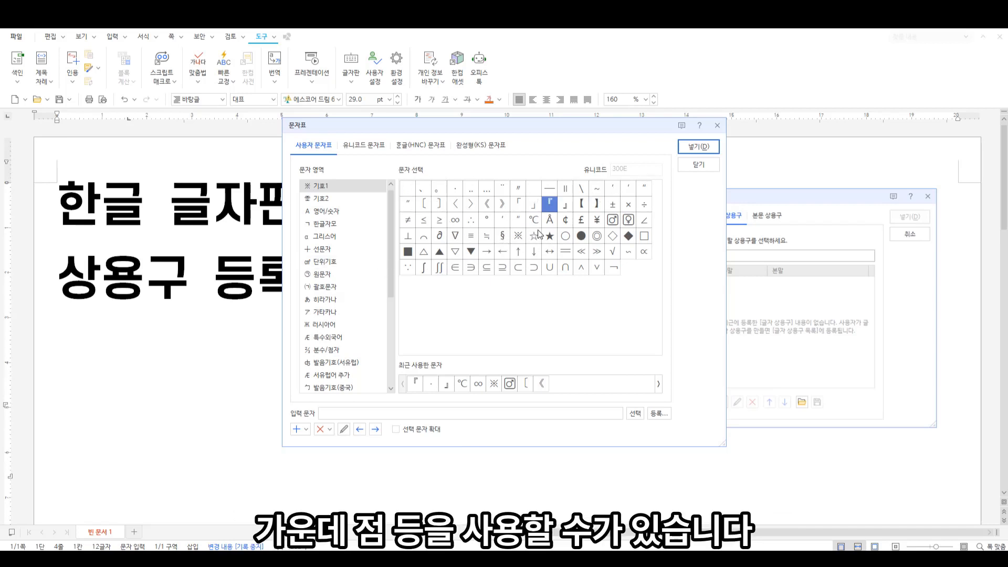
left_click(535, 189)
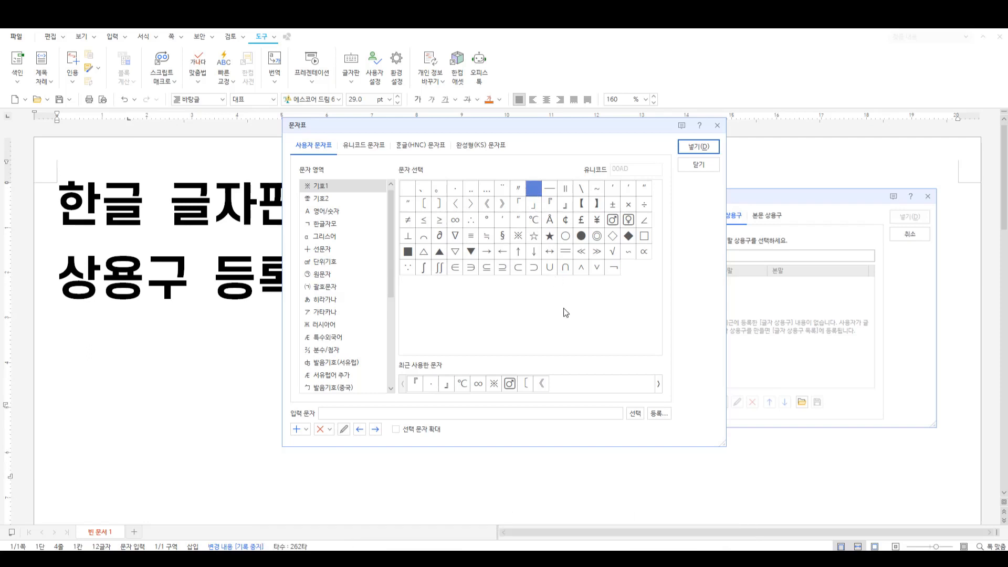
left_click(335, 200)
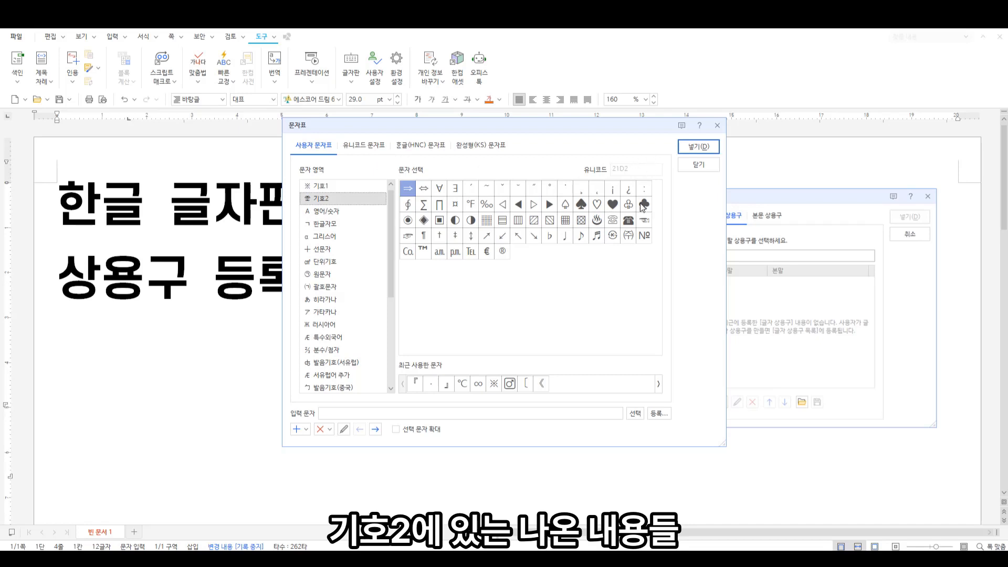
Look through the 전각 기호(일반) set of the 훈글(HNC) character table, closing the character map without inserting anything.
left_click(419, 148)
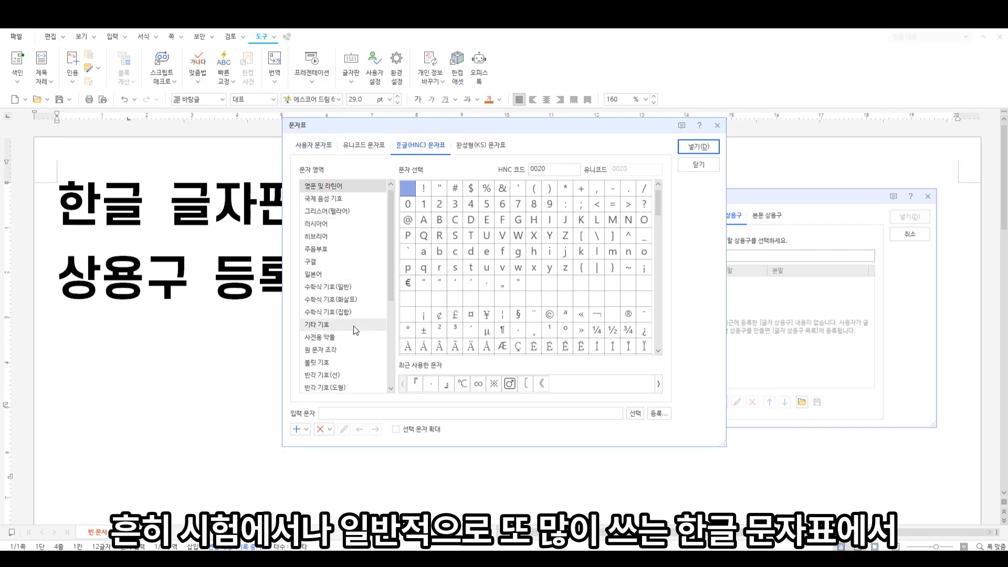
scroll(352, 315, "down", 2)
scroll(352, 320, "down", 3)
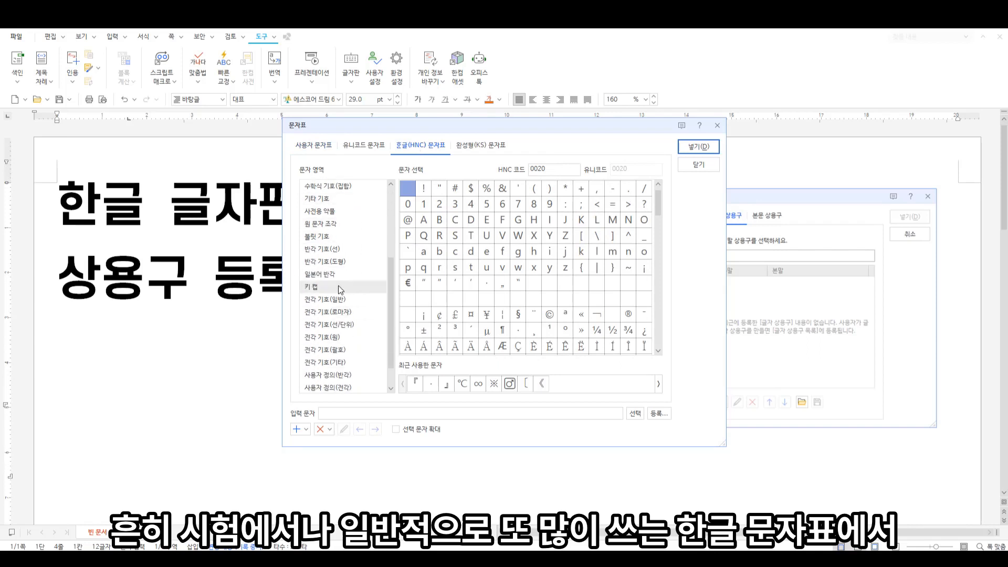
left_click(346, 302)
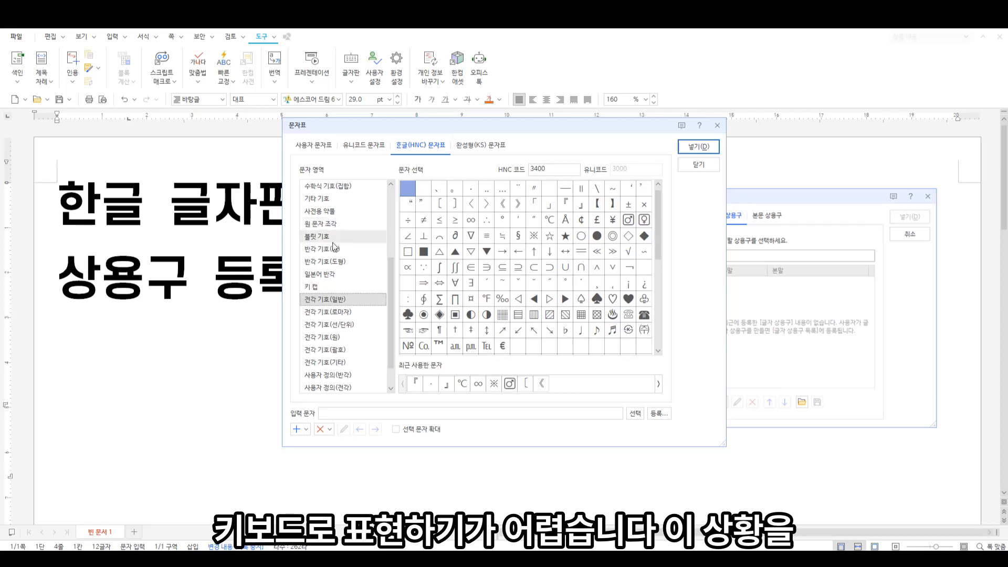
scroll(361, 257, "up", 3)
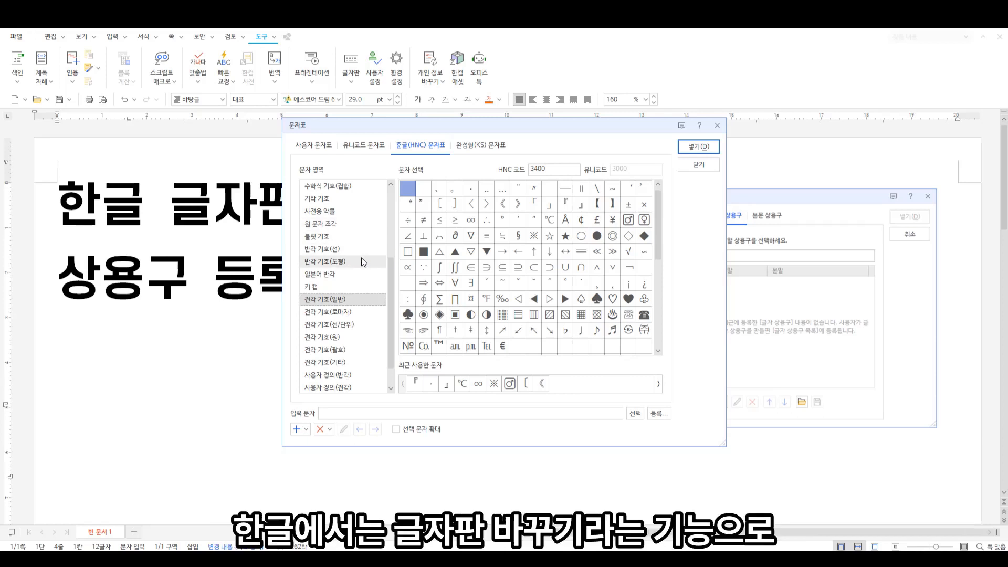
left_click(694, 165)
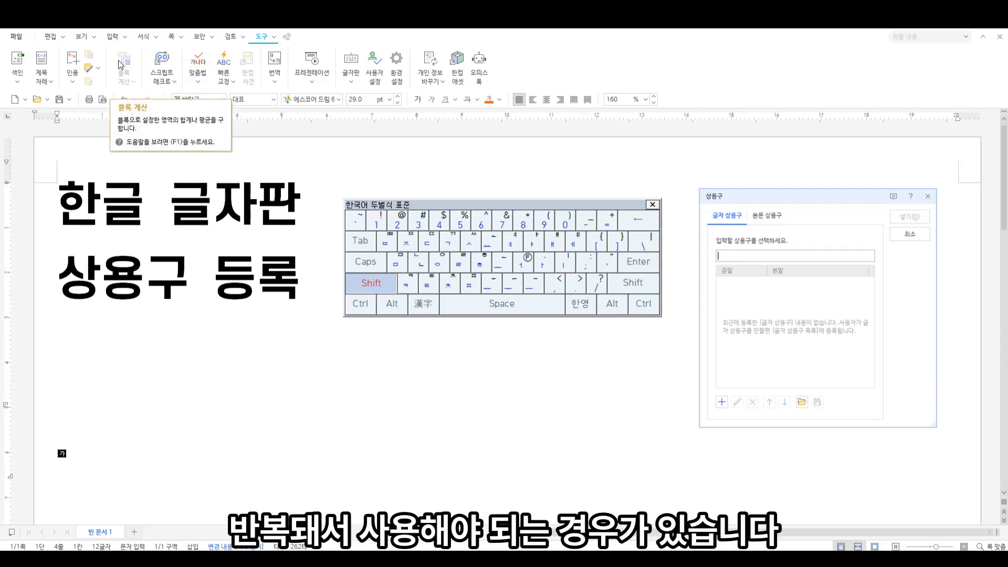
Insert a table with one row and one column below the title text and move it slightly down the page.
left_click(80, 36)
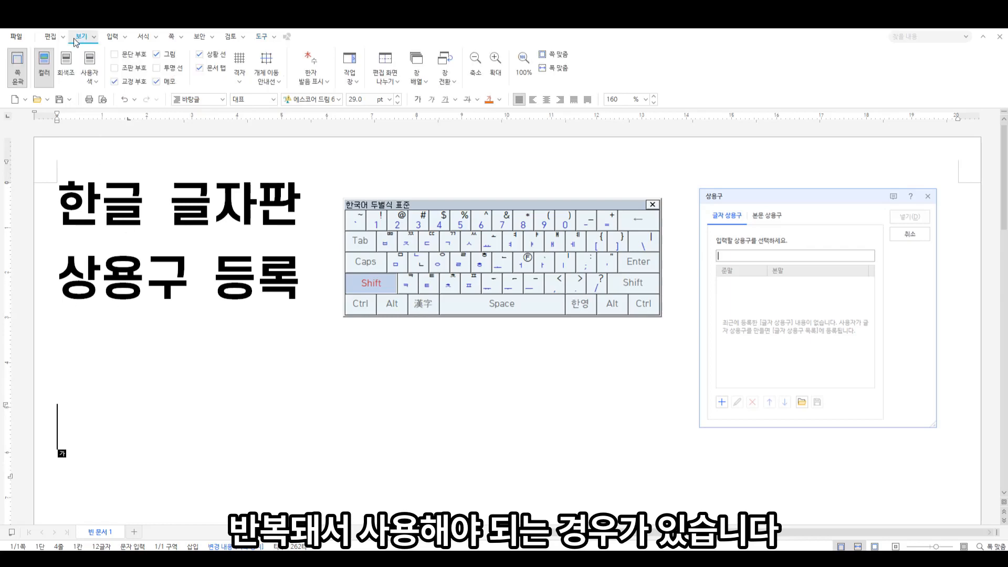
left_click(112, 36)
left_click(113, 59)
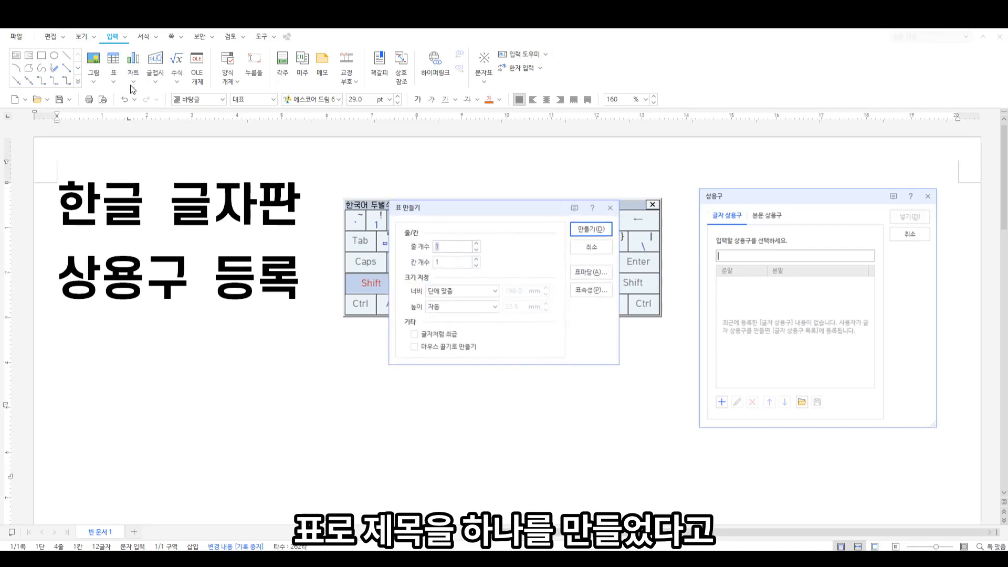
left_click(594, 229)
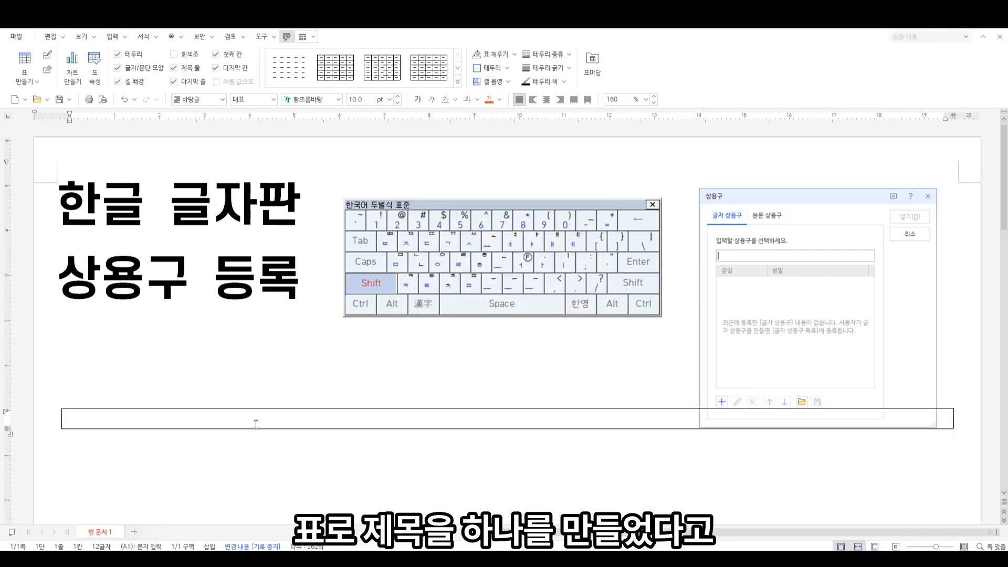
left_click_drag(264, 411, 243, 455)
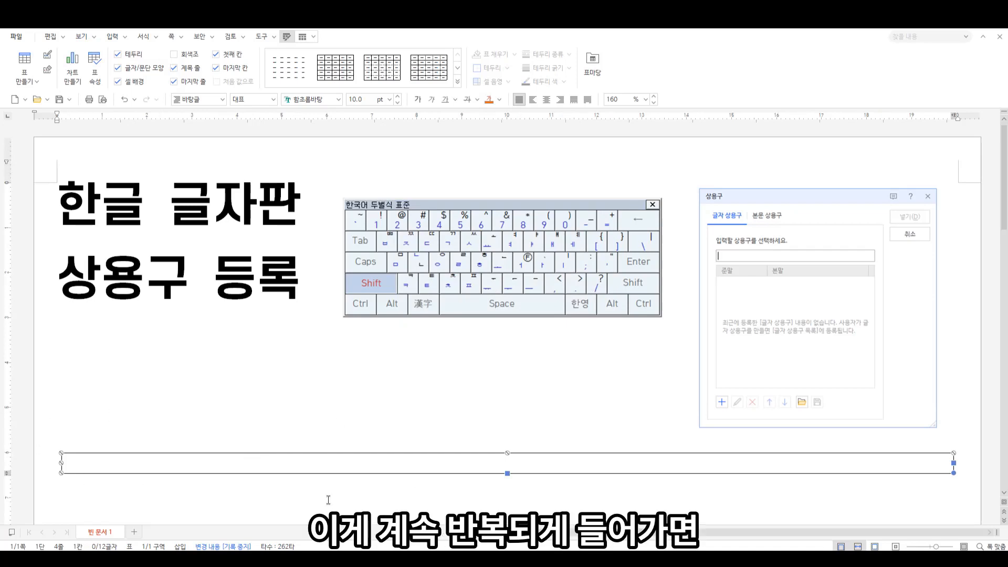
Delete the one-cell table below the title text.
left_click(156, 395)
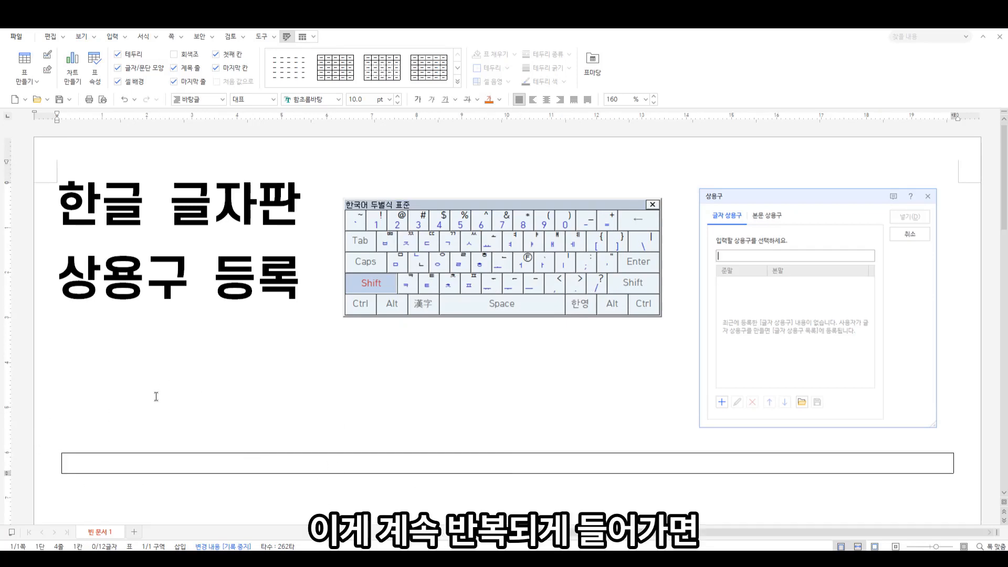
left_click(83, 452)
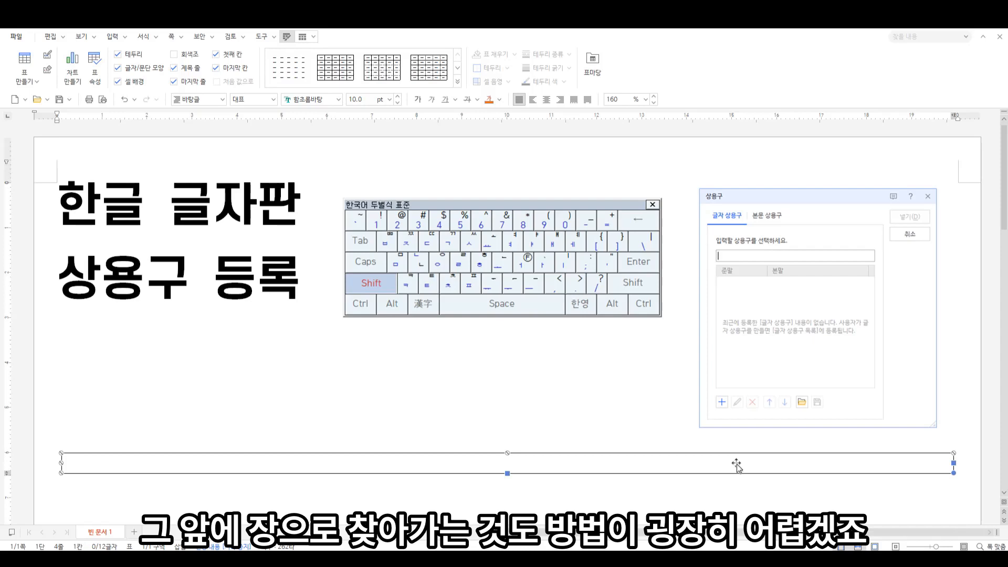
key("Delete")
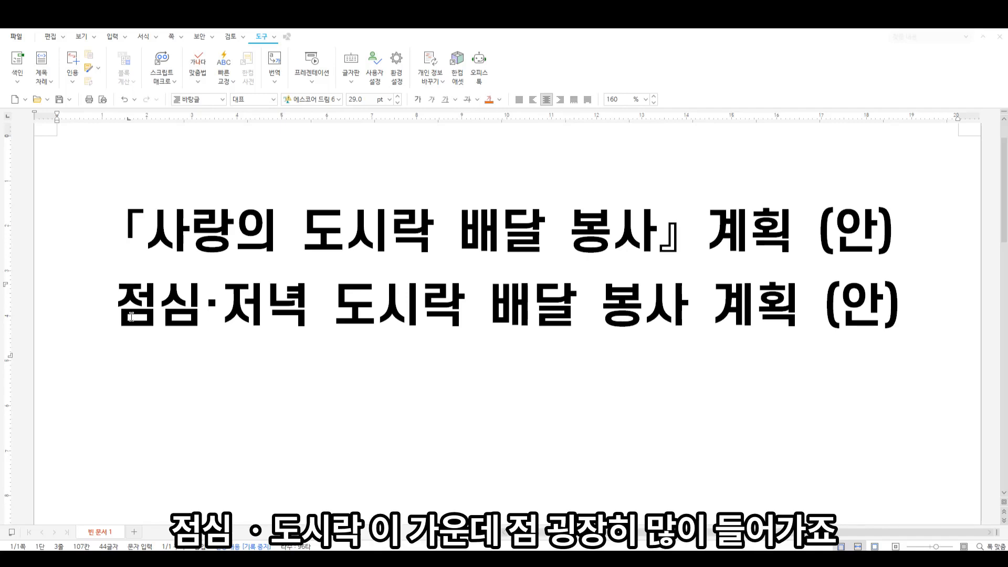
Examine the middle dot in "점심·저녁" and the corner brackets around "사랑의 도시락 배달 봉사" by highlighting them.
left_click_drag(222, 304, 206, 305)
left_click(229, 310)
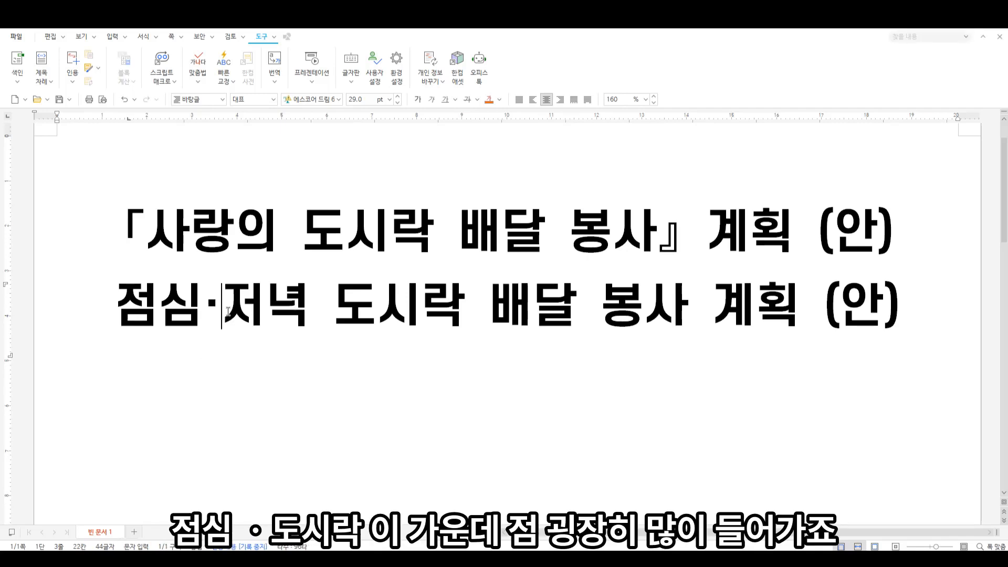
left_click(148, 232)
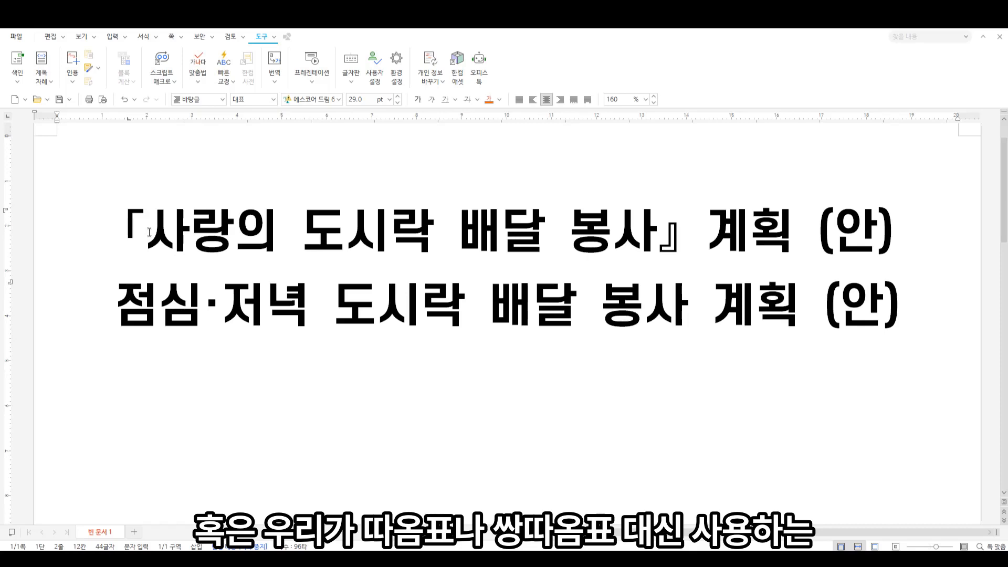
key("shift+Left")
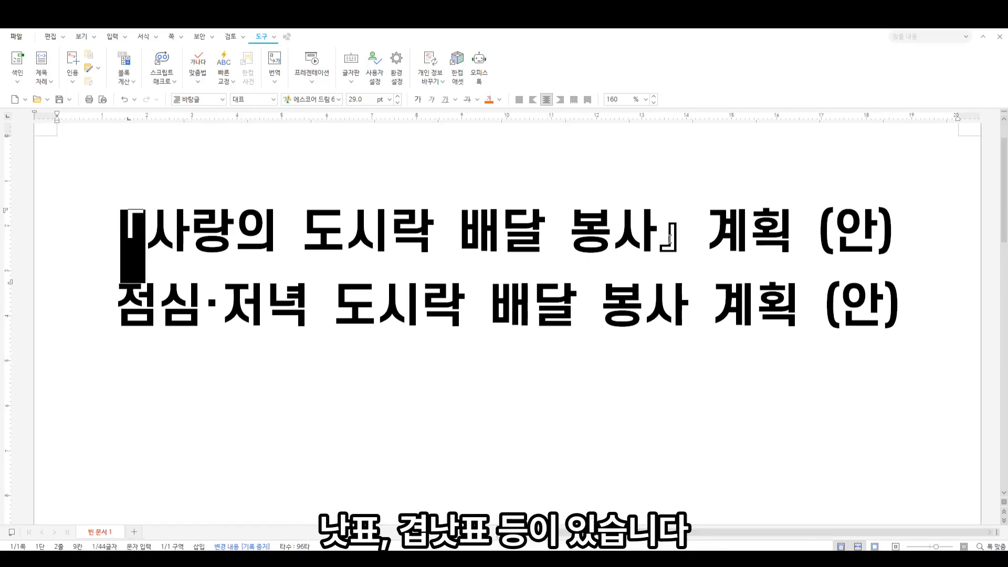
left_click_drag(664, 240, 684, 242)
left_click(681, 246)
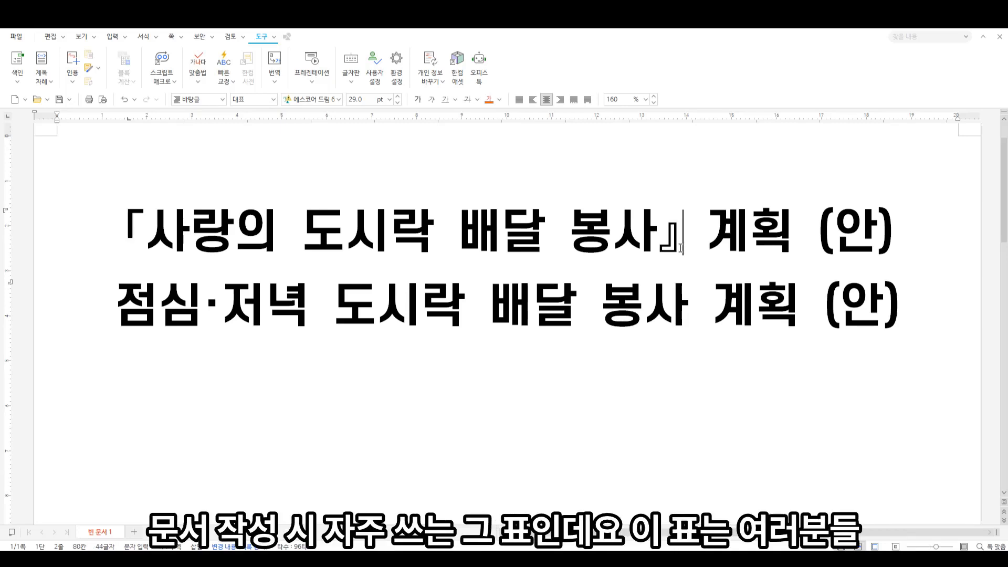
Start a new line below the second title and insert a middle dot (·) there from the character map's 기호1 set.
left_click(922, 317)
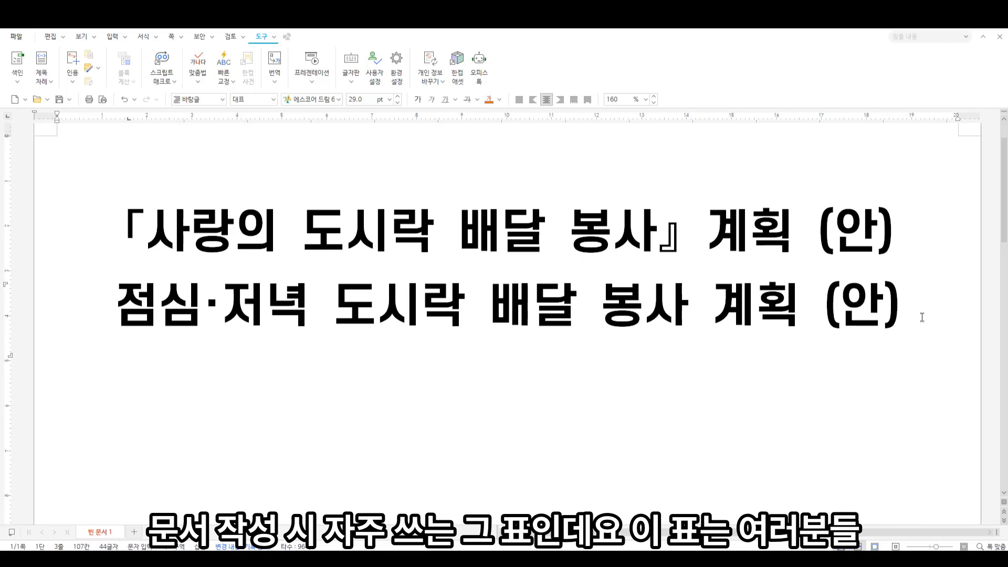
key("Return")
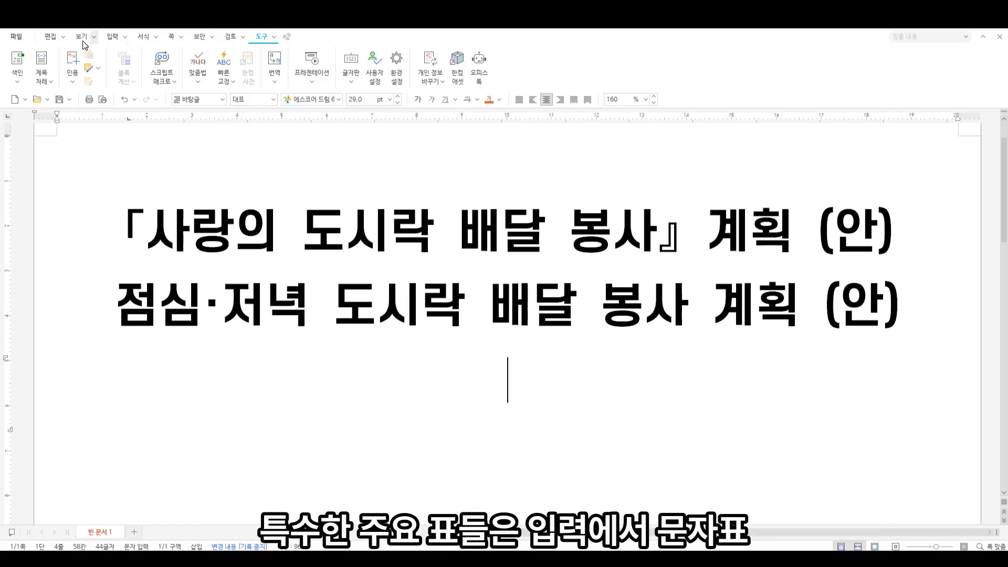
left_click(115, 37)
left_click(483, 82)
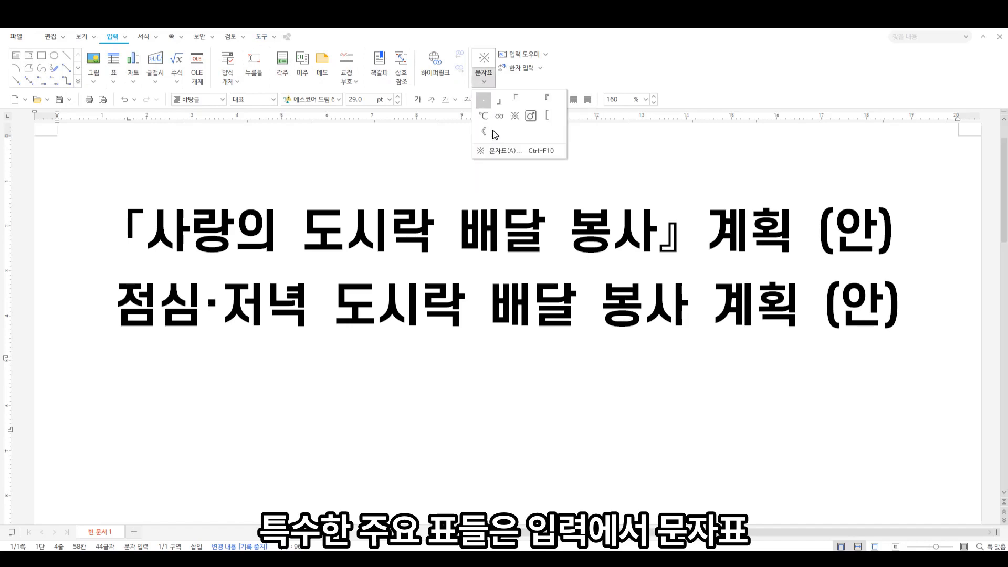
left_click(510, 151)
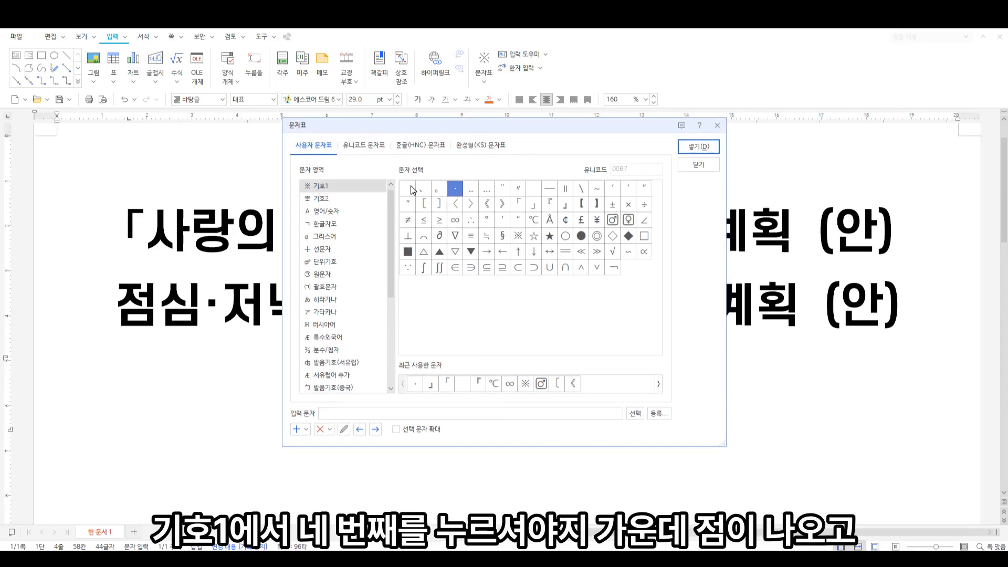
left_click(712, 145)
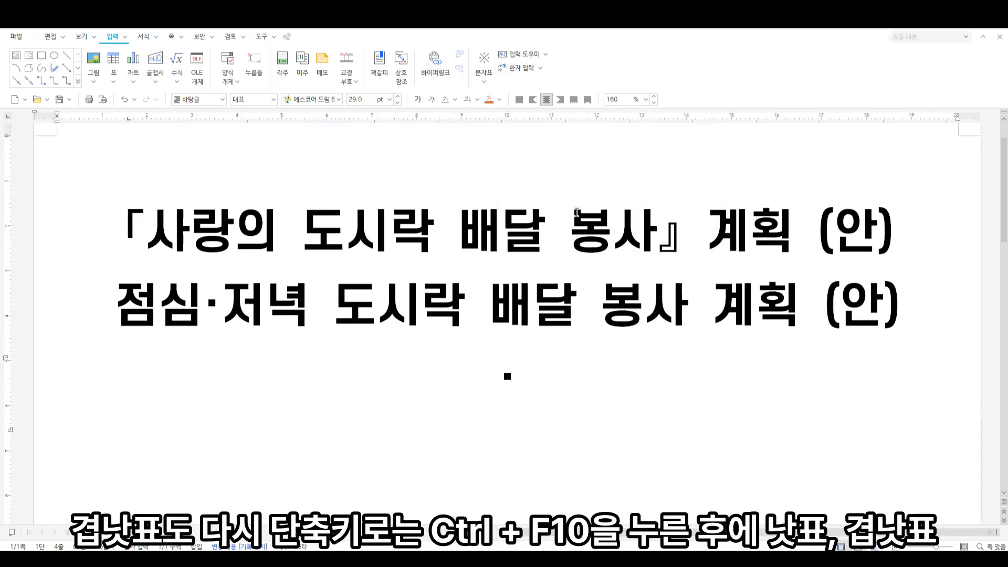
Insert the corner brackets 「, 」, 『, 『 and 』 from the character map after the middle dot.
key("ctrl+F10")
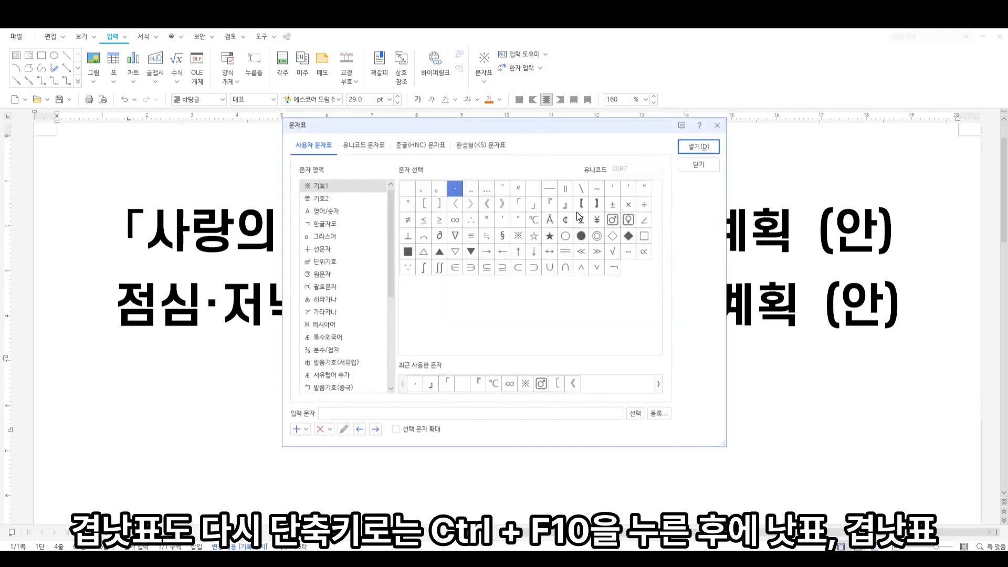
left_click(518, 204)
double_click(533, 204)
double_click(549, 204)
double_click(554, 206)
left_click(699, 147)
Delete all the inserted symbols on the line below the second title.
left_click_drag(605, 392, 326, 396)
left_click(583, 405)
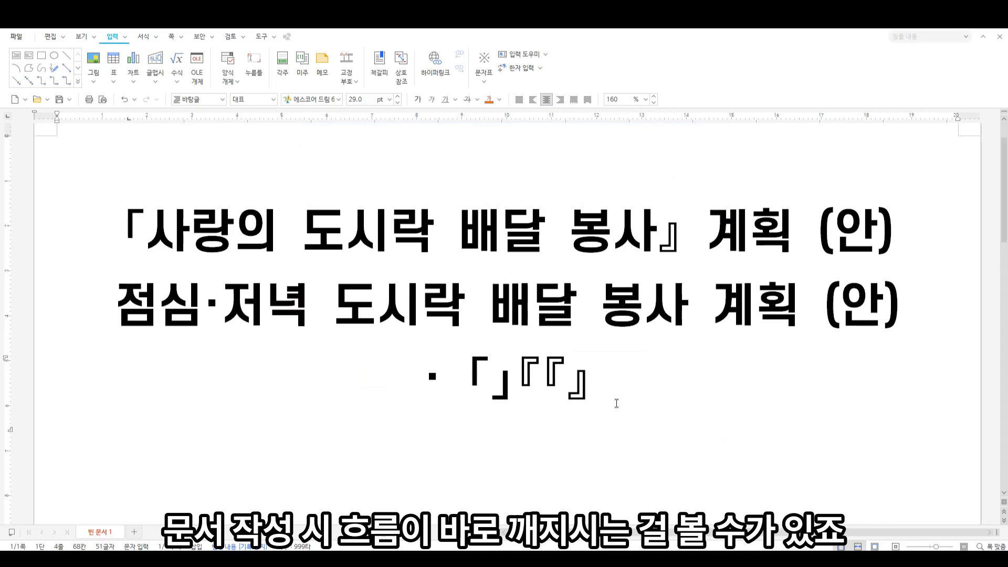
left_click_drag(617, 404, 322, 404)
left_click(528, 398)
left_click_drag(579, 388, 558, 397)
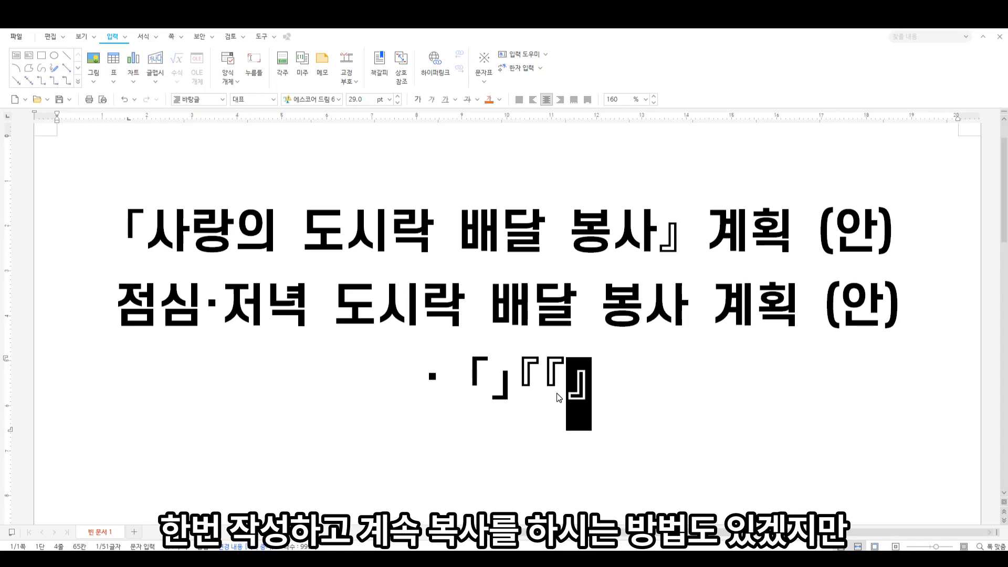
left_click(628, 387)
left_click_drag(621, 386, 302, 389)
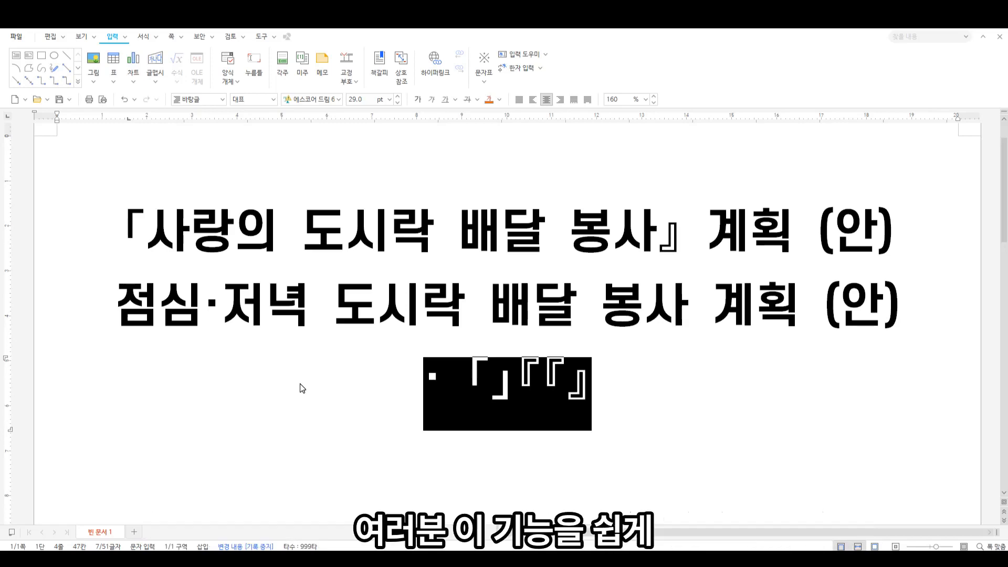
key("Delete")
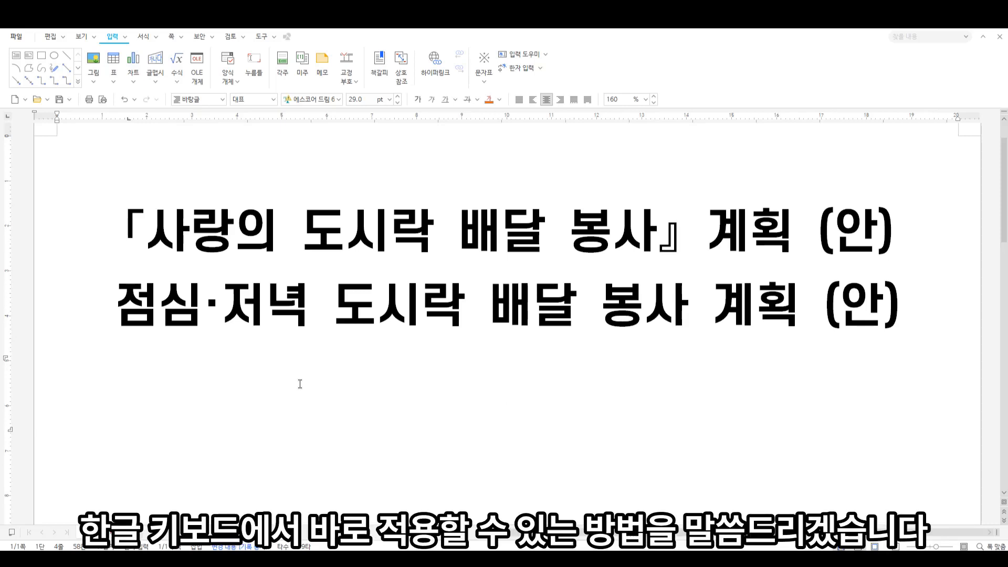
Set the input language to Korean and view the character map briefly, closing it without inserting a symbol.
key("Hangul")
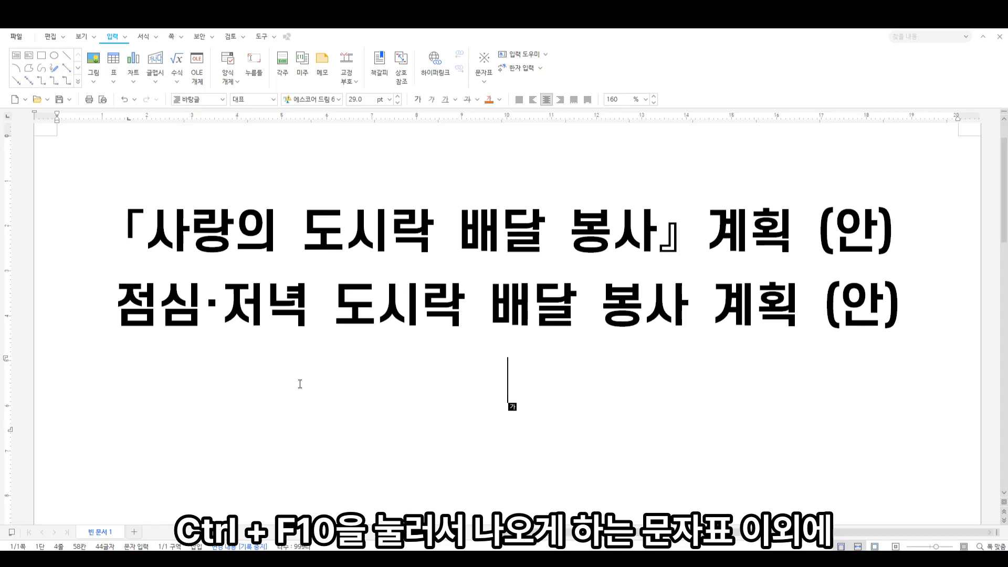
key("ctrl+F10")
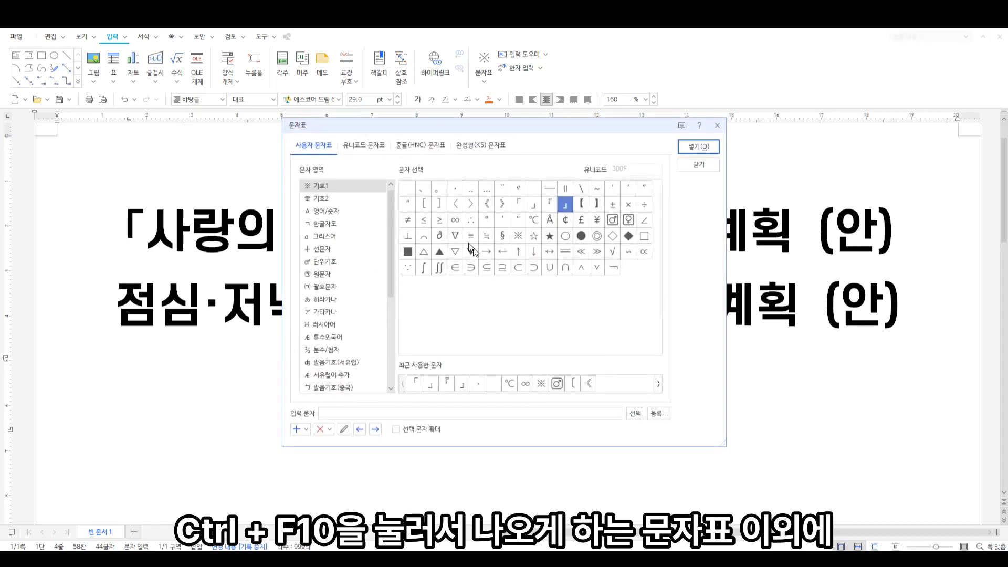
left_click(699, 166)
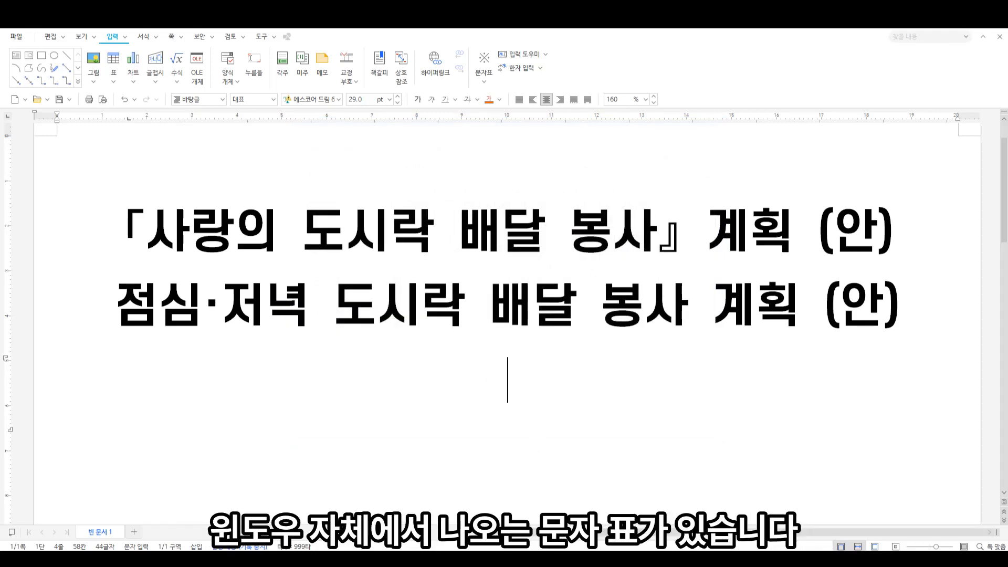
Switch to the open Notepad window and move it higher over the document.
mouse_move(630, 559)
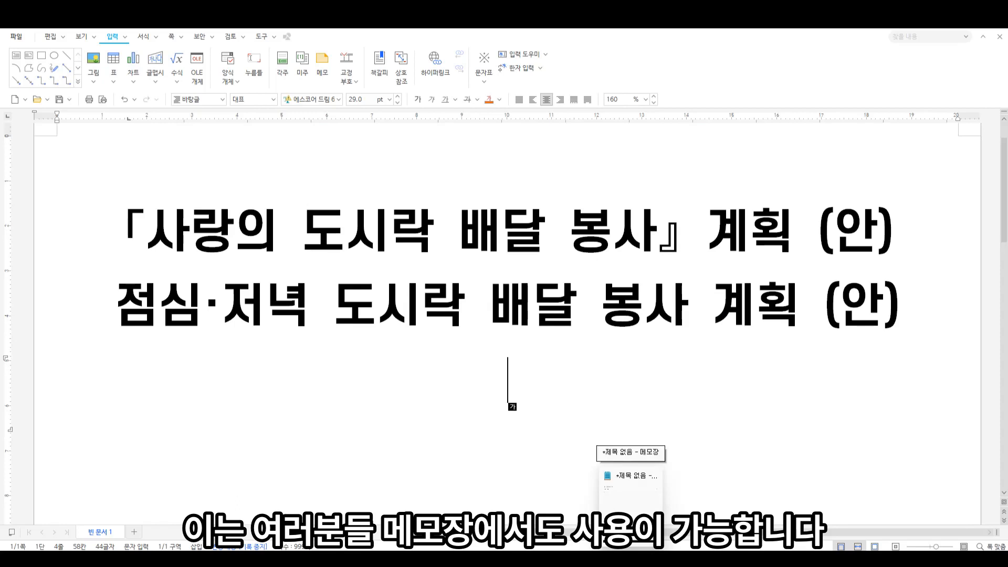
left_click(631, 559)
key("ctrl+a")
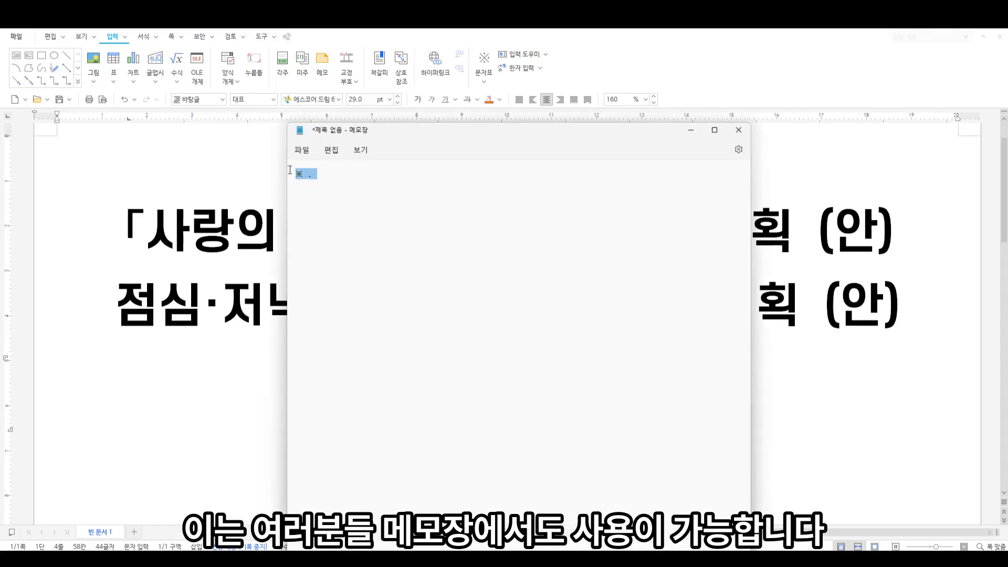
left_click_drag(323, 133, 359, 57)
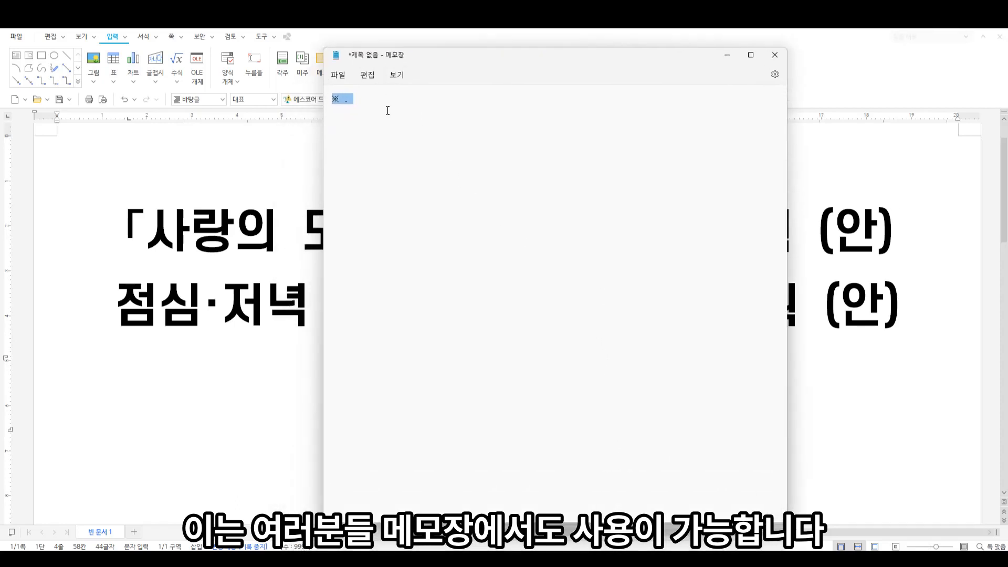
Replace the note's existing text with ㄱ, switch to English input and add "radfff".
left_click_drag(364, 103, 327, 100)
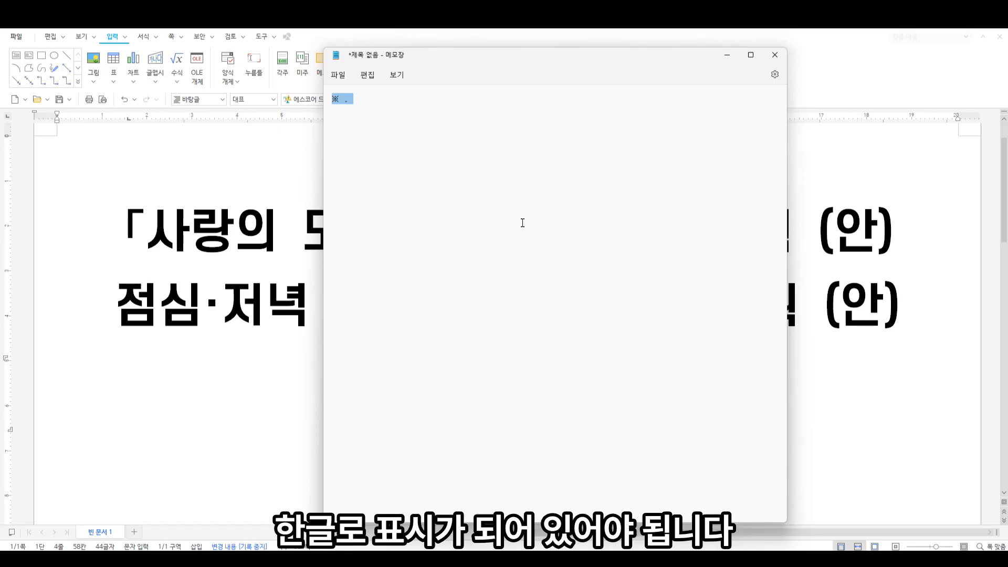
type("ㄱ")
key("Hangul")
type("ra")
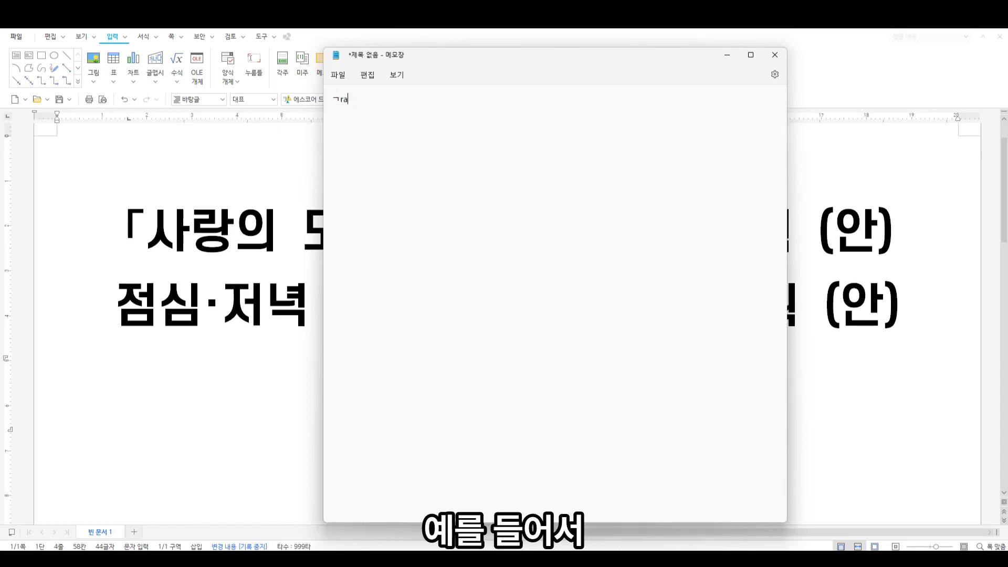
type("dfff")
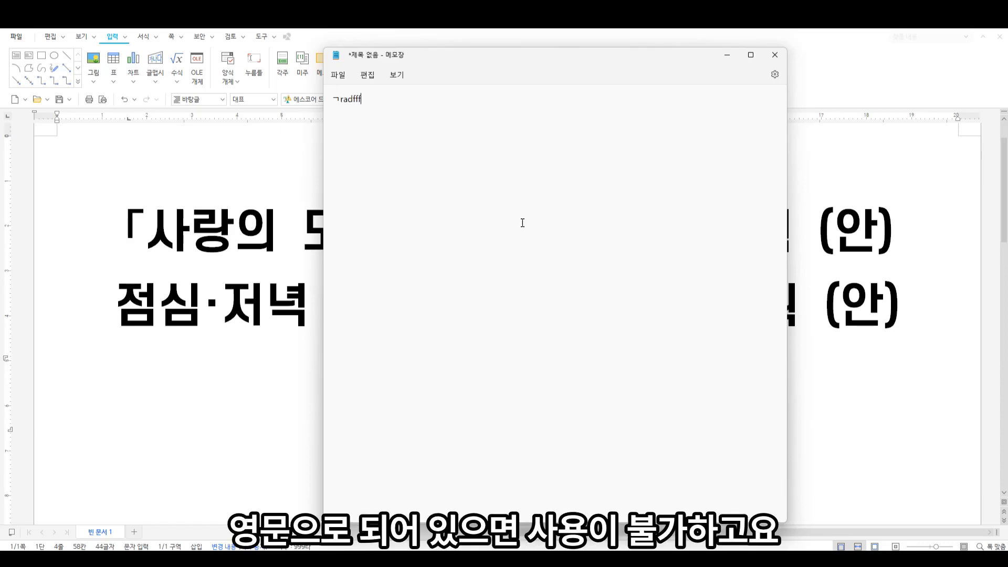
Delete all the text in the note, leaving Korean input active.
key("BackSpace")
key("BackSpace")
key("BackSpace")
key("BackSpace")
key("BackSpace")
key("BackSpace")
key("BackSpace")
key("BackSpace")
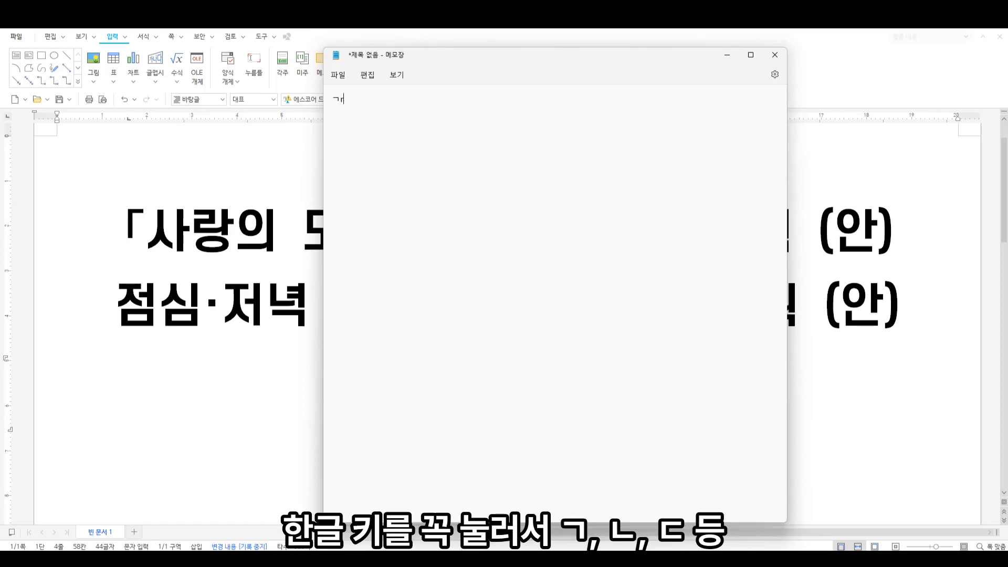
type("ㅅ")
key("BackSpace")
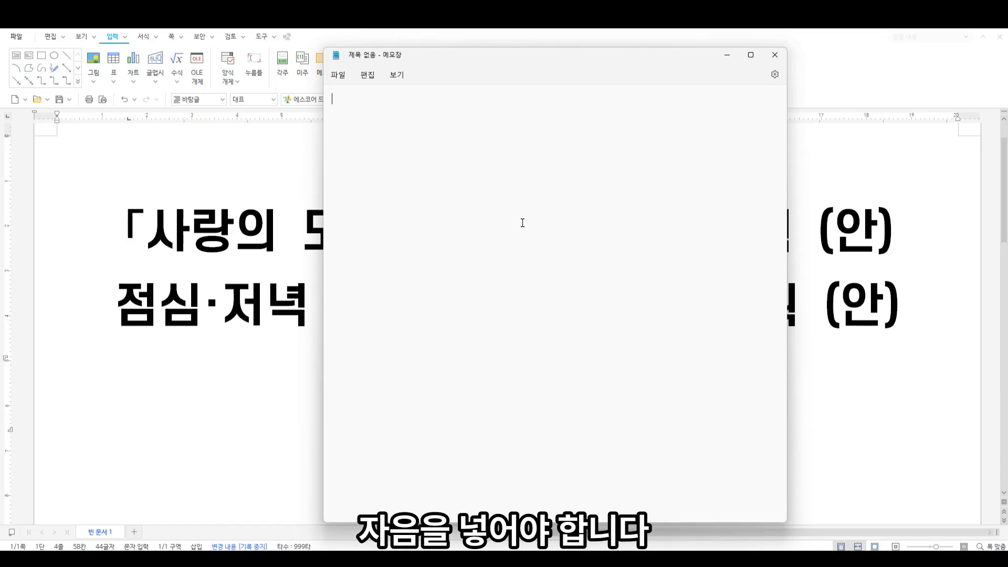
Enter ㄱ in the empty note and convert it to the 。 symbol from its expanded special character list.
type("ㄱ")
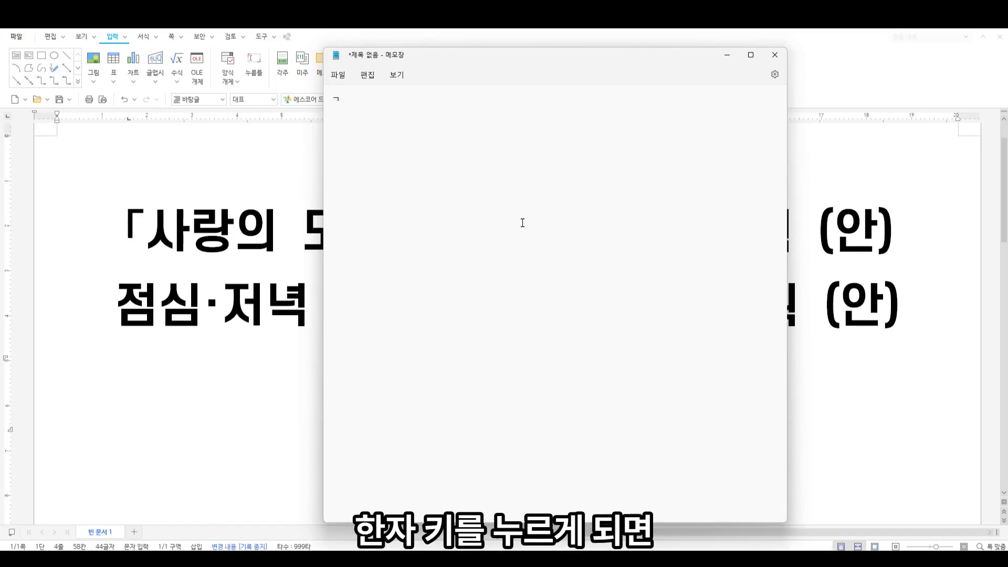
key("Hangul_Hanja")
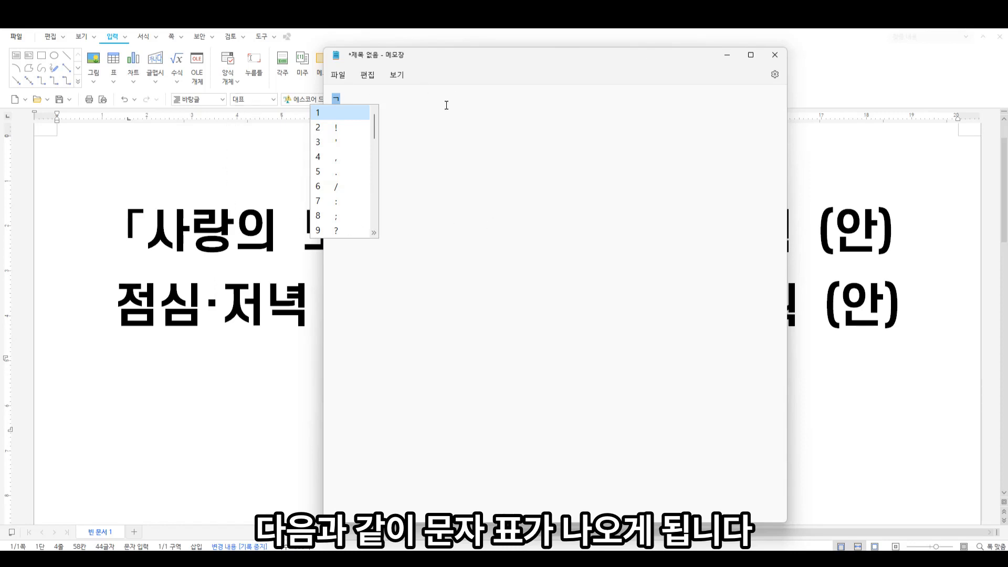
left_click(374, 233)
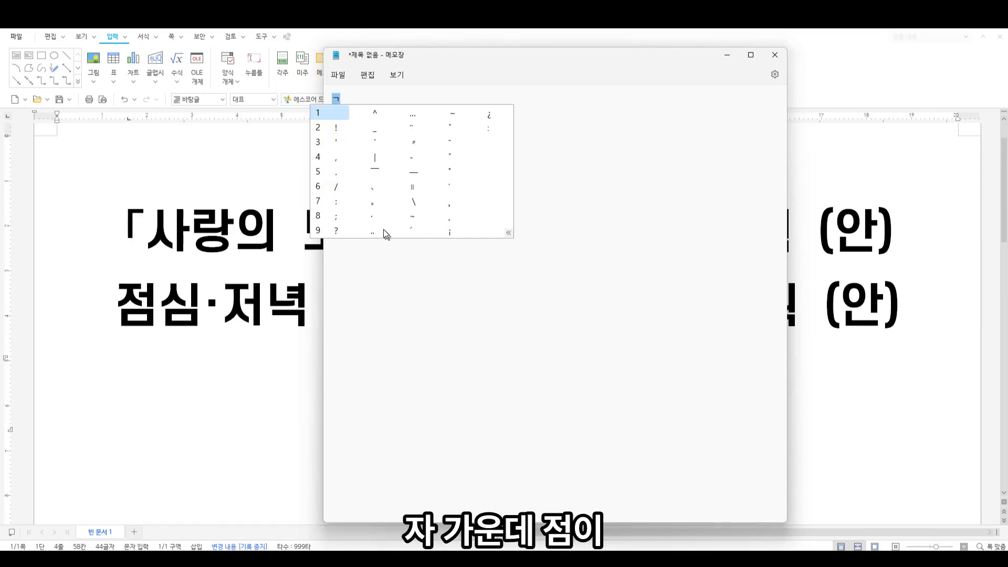
left_click(376, 205)
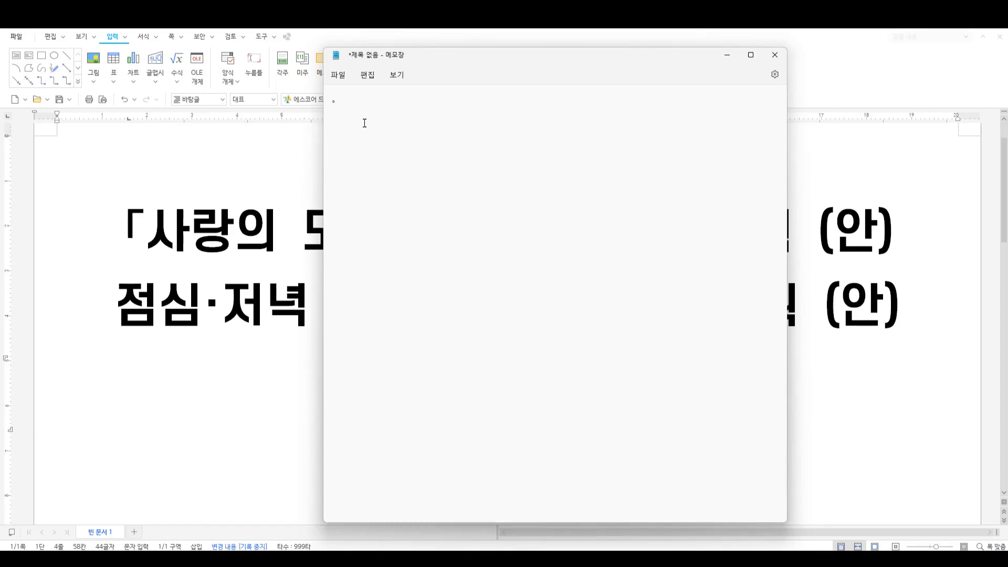
Enter another ㄱ after the 。 symbol and convert it to the full-width period from the special character list.
type("ㄱ")
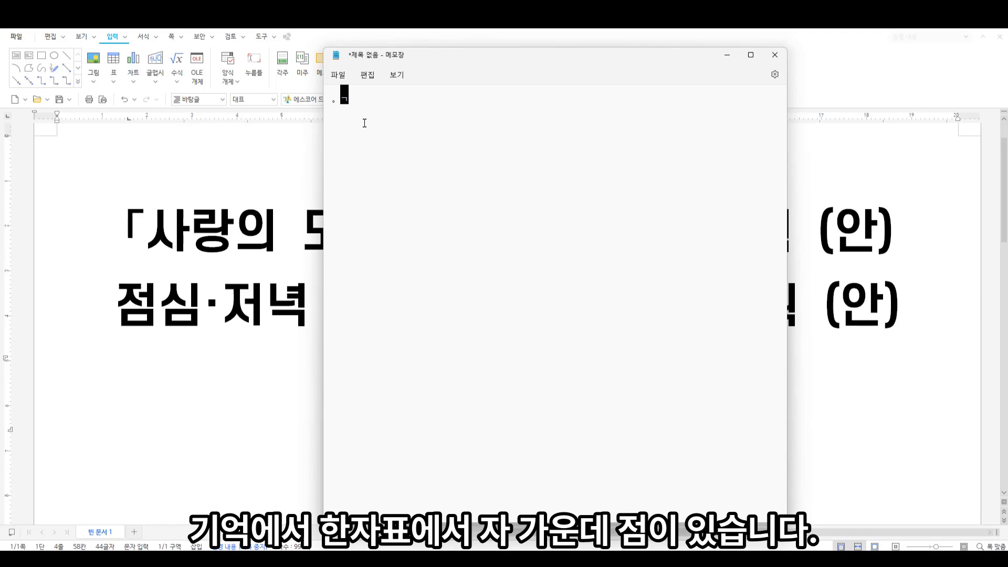
key("Hangul_Hanja")
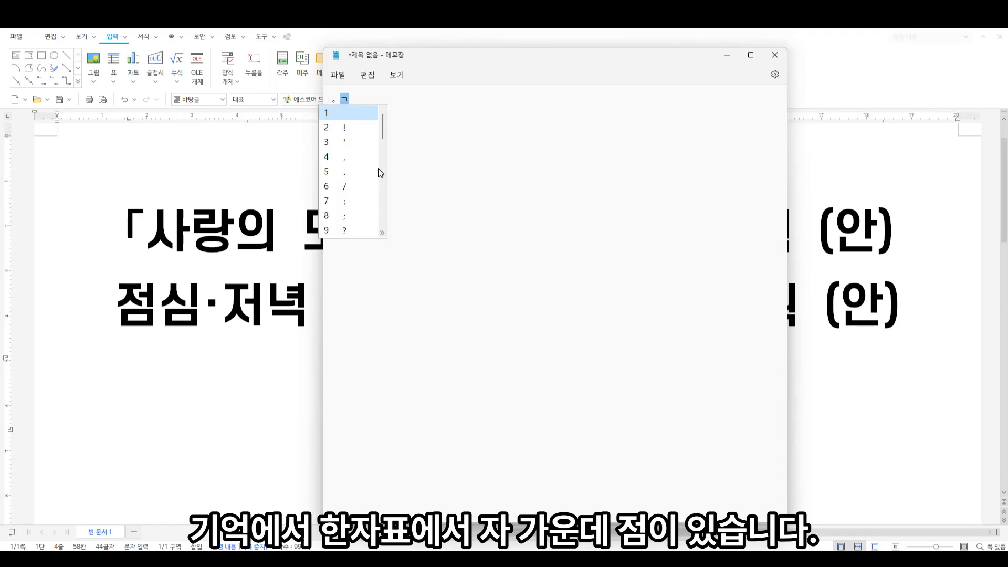
left_click(346, 175)
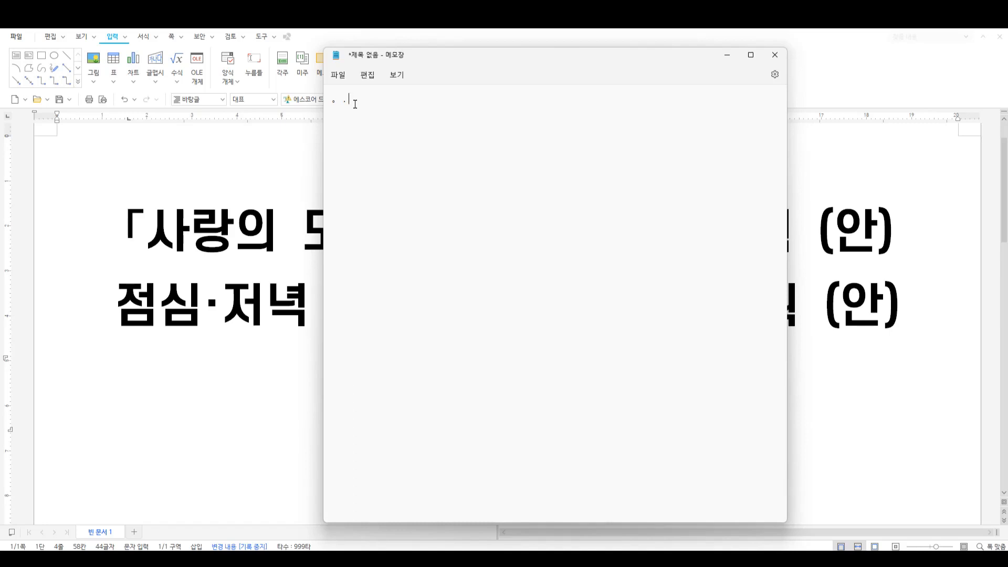
Enter ㅁ after the period and convert it to ※ from its expanded special character list.
type("ㅁ")
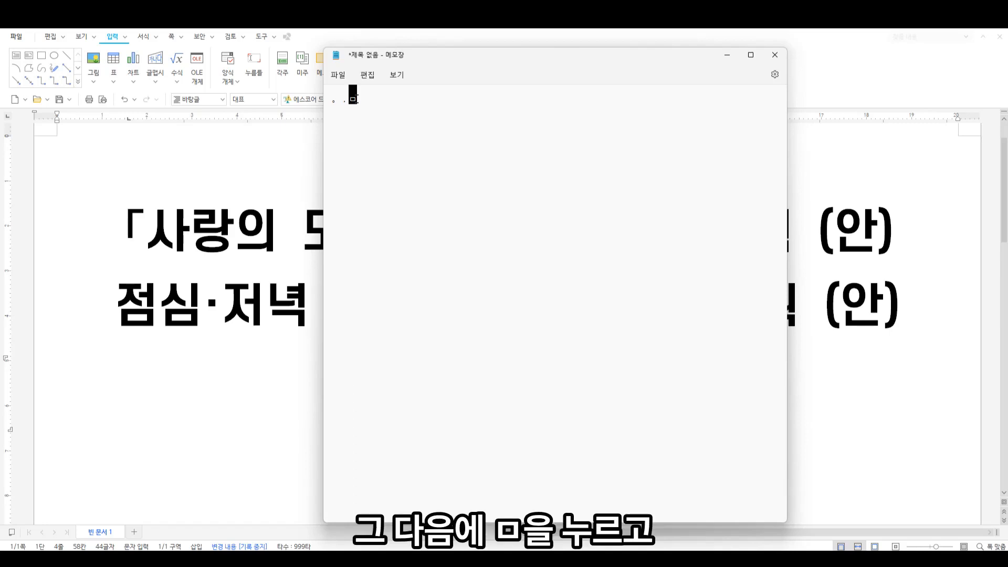
key("Hangul_Hanja")
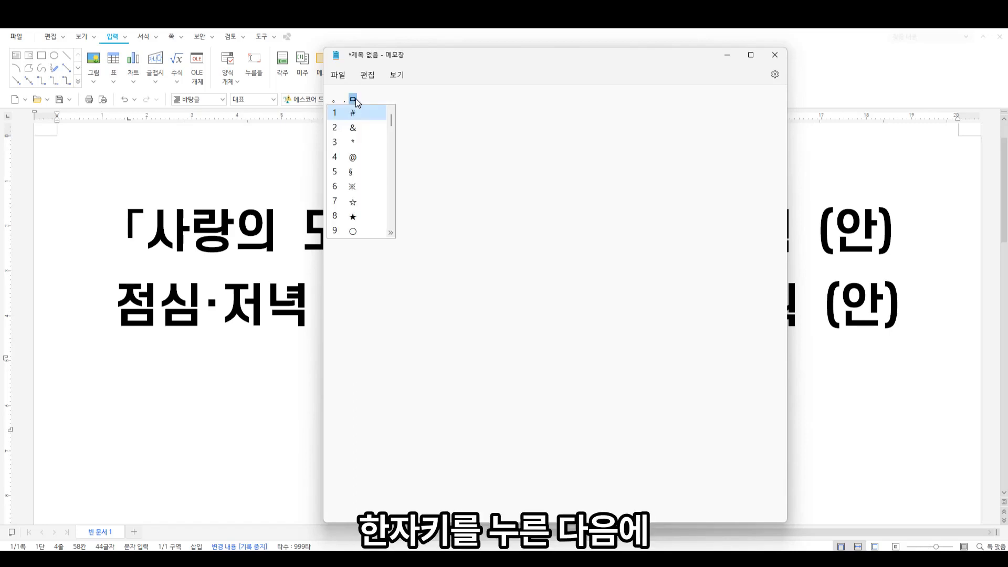
left_click(391, 232)
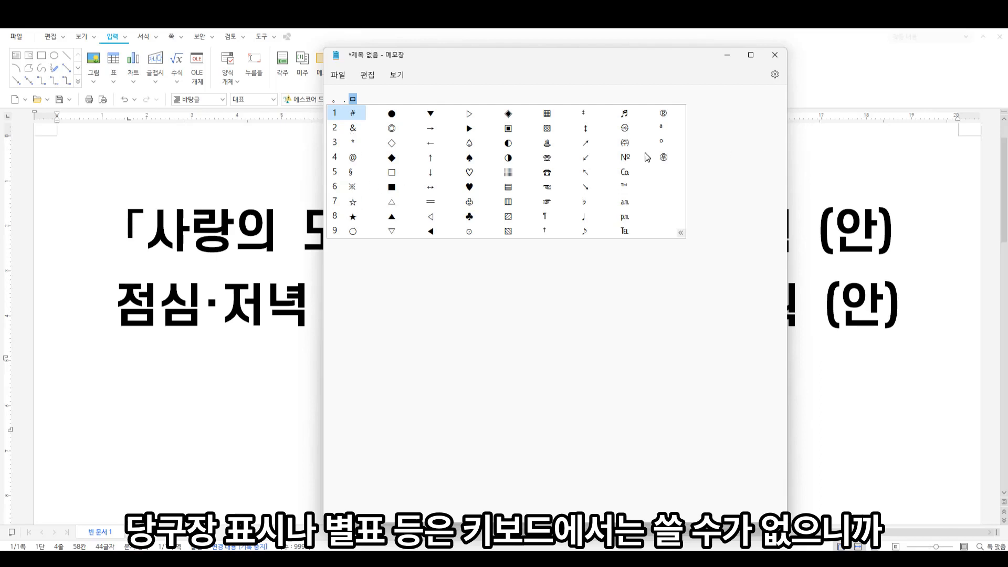
left_click(352, 188)
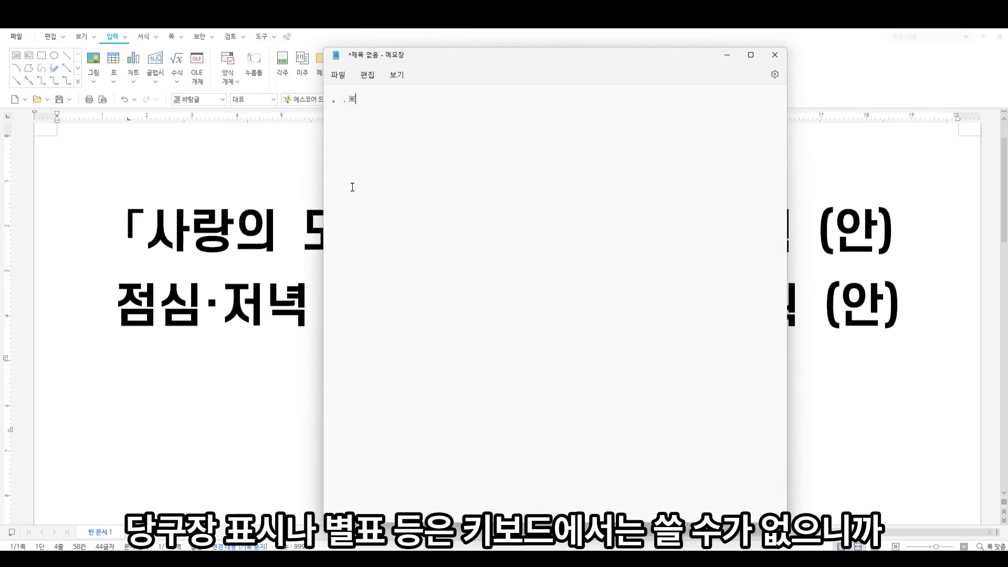
Select the symbols in the note and switch back to the Hangul document.
left_click_drag(373, 100, 315, 95)
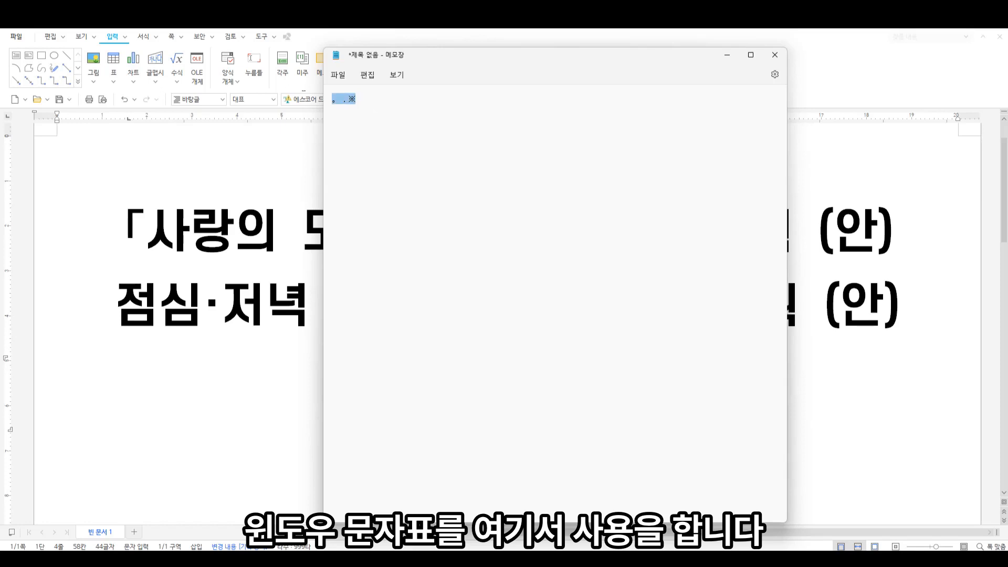
left_click(265, 321)
left_click(917, 329)
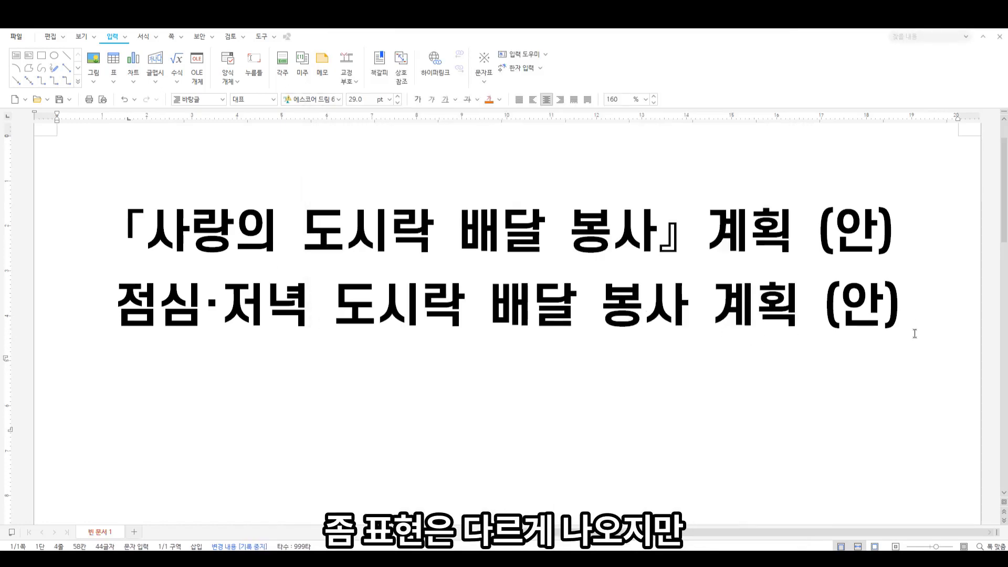
Enter ㄱ on the line below the second title and replace it with the middle dot (·) from the special character list.
type("ㄱ")
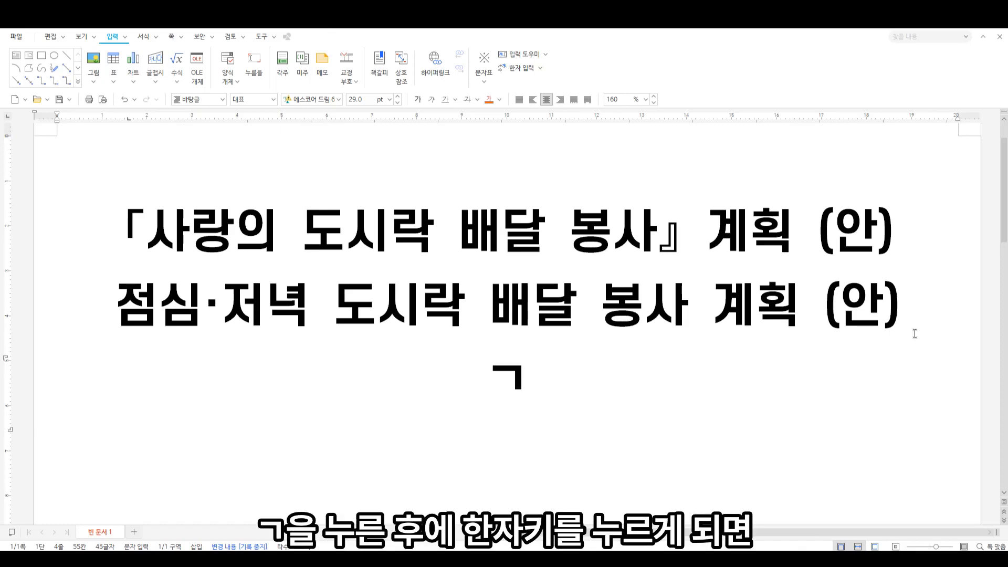
key("Hangul_Hanja")
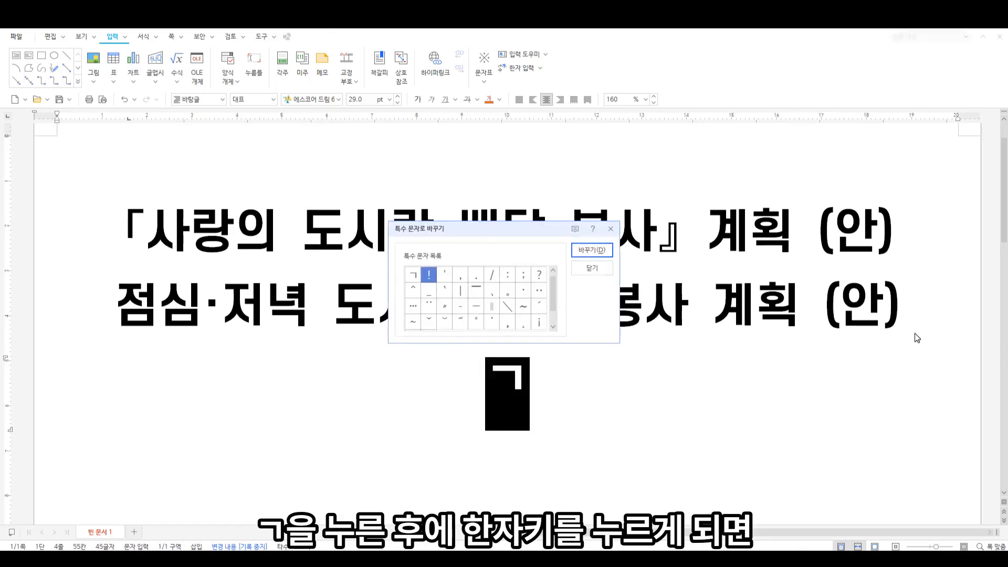
left_click(523, 290)
left_click(598, 252)
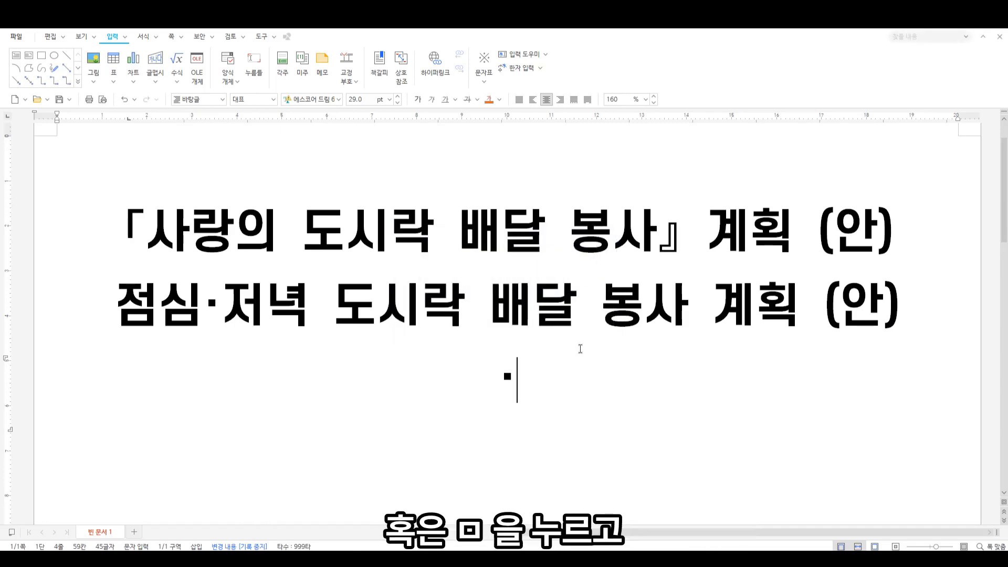
Enter ㅁ after the middle dot and replace it with ※ from the special character list.
type("ㅁ")
key("Hangul_Hanja")
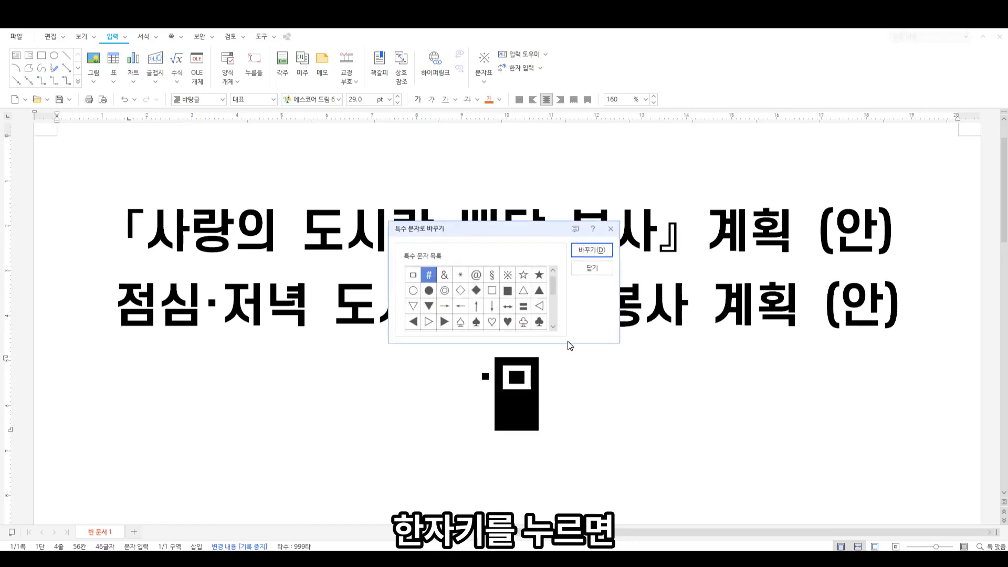
left_click(508, 282)
left_click(599, 251)
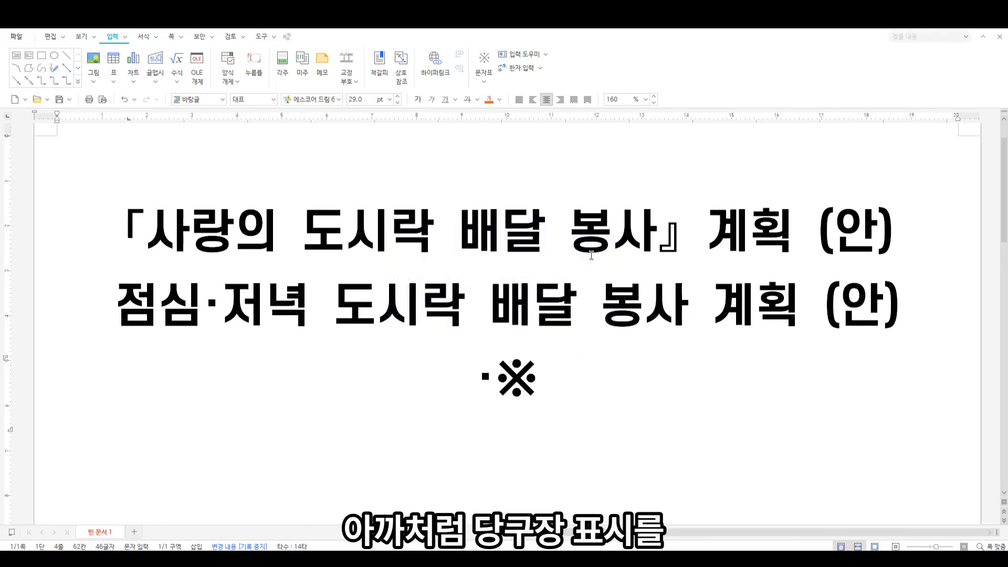
Delete the middle dot and ※ from the line below the second title.
left_click(565, 389)
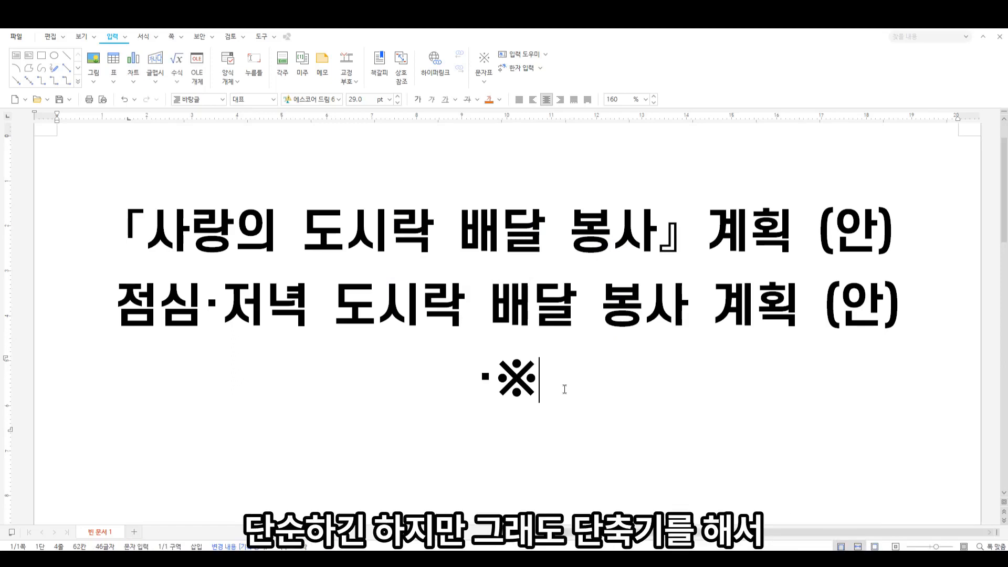
left_click_drag(564, 390, 314, 397)
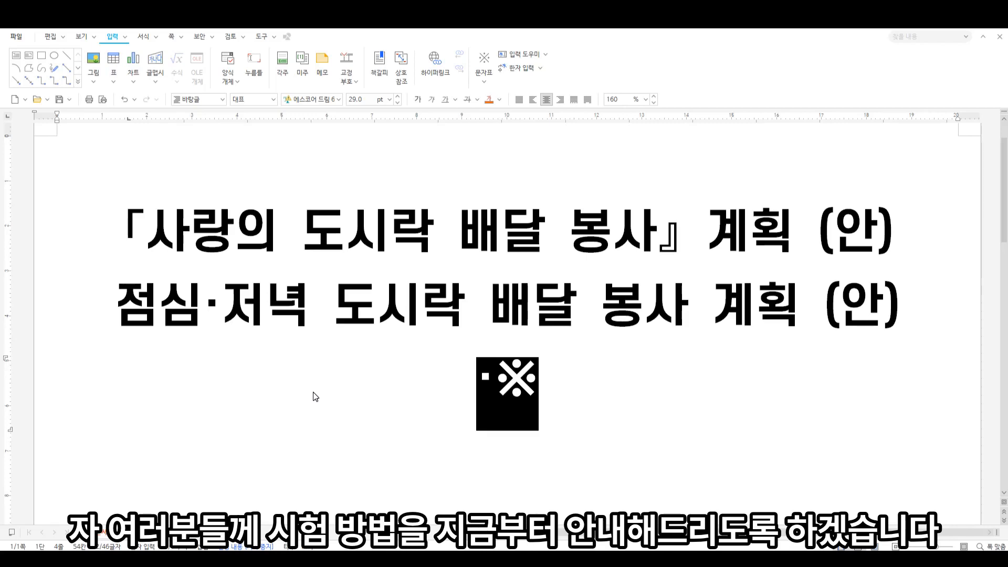
key("Delete")
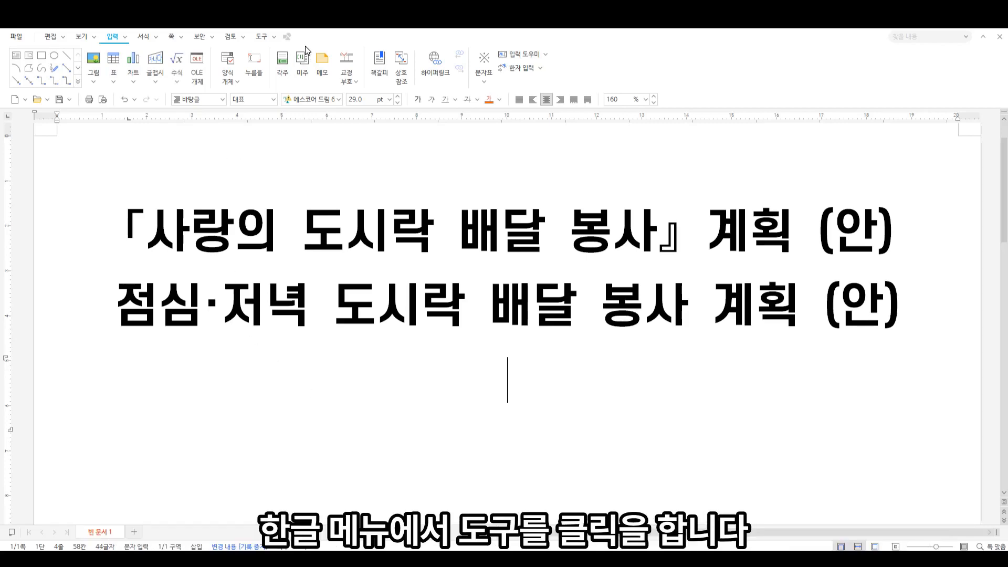
View the 글자판 commands among the tools and open the 글자판 바꾸기 settings.
left_click(264, 38)
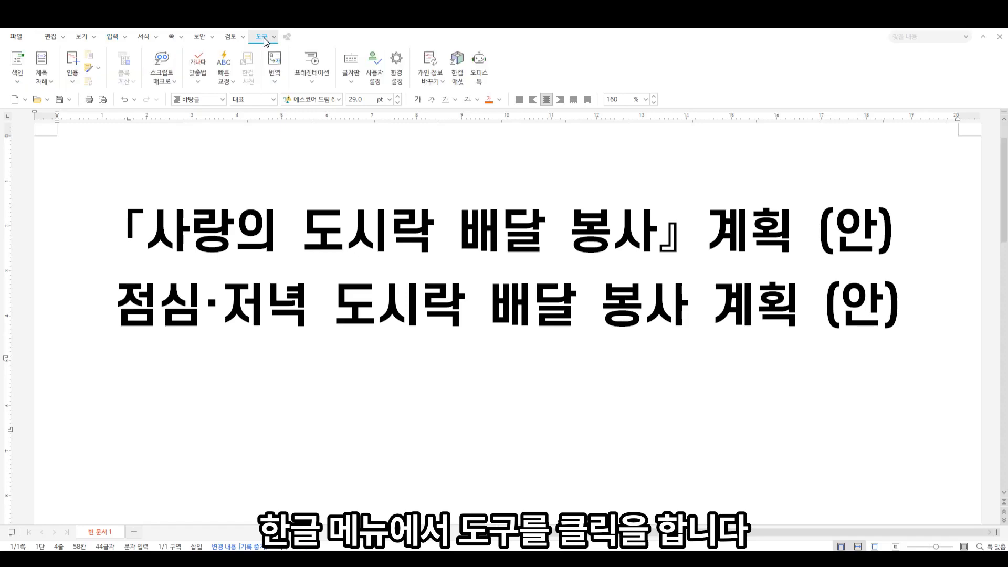
left_click(274, 36)
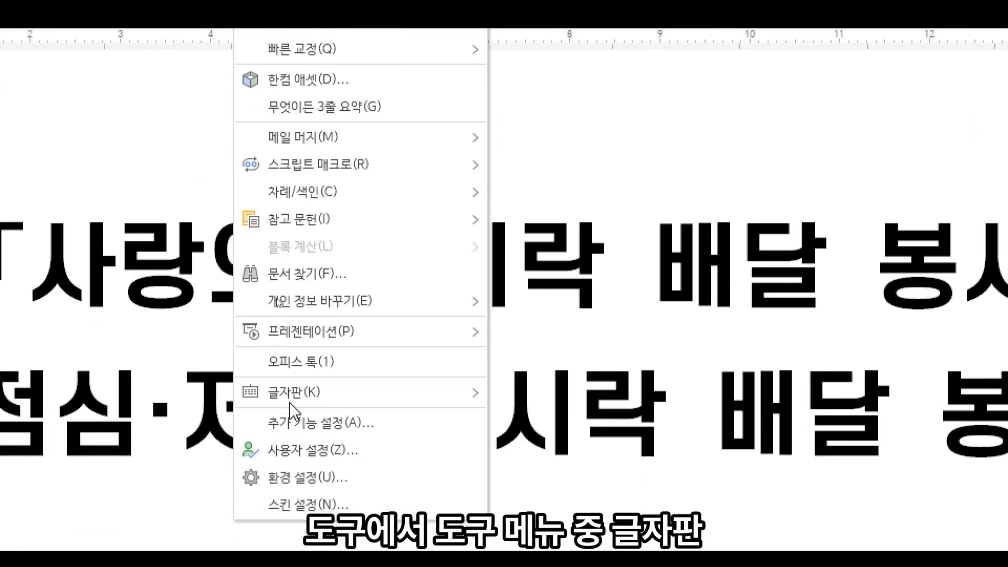
mouse_move(291, 401)
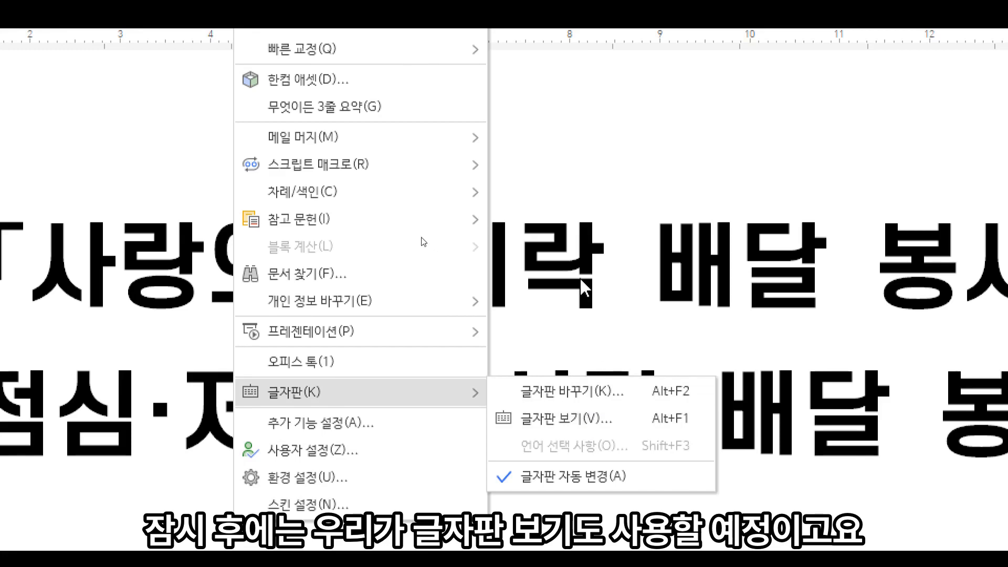
left_click(398, 61)
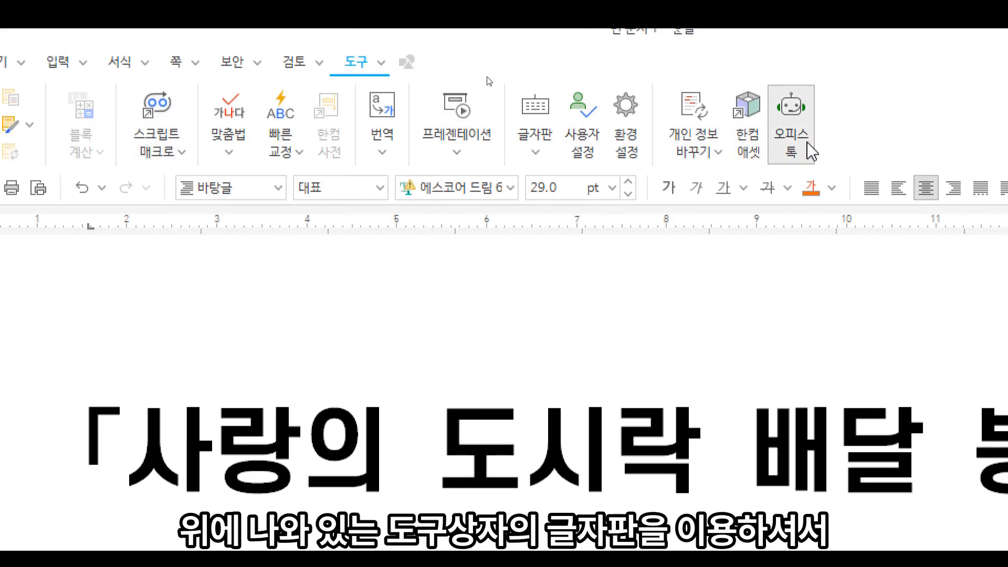
left_click(481, 138)
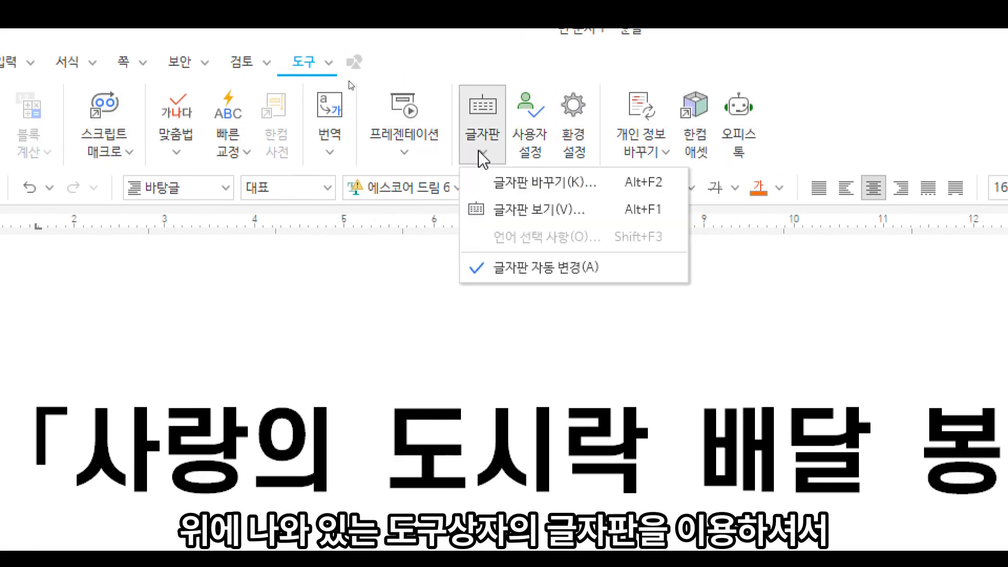
left_click(510, 186)
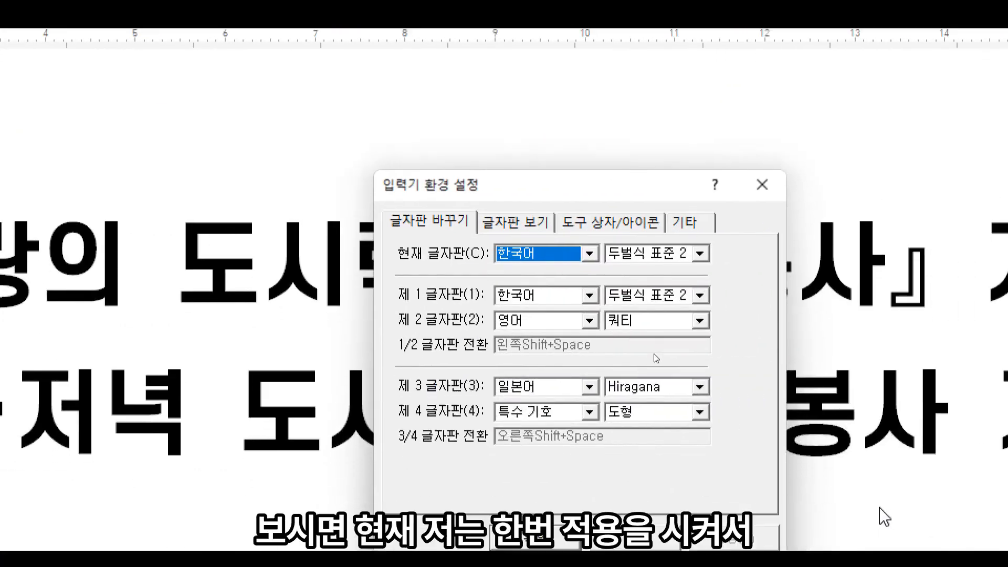
Set the first keyboard's Korean layout to 두벌식 표준 in the input settings.
left_click(678, 241)
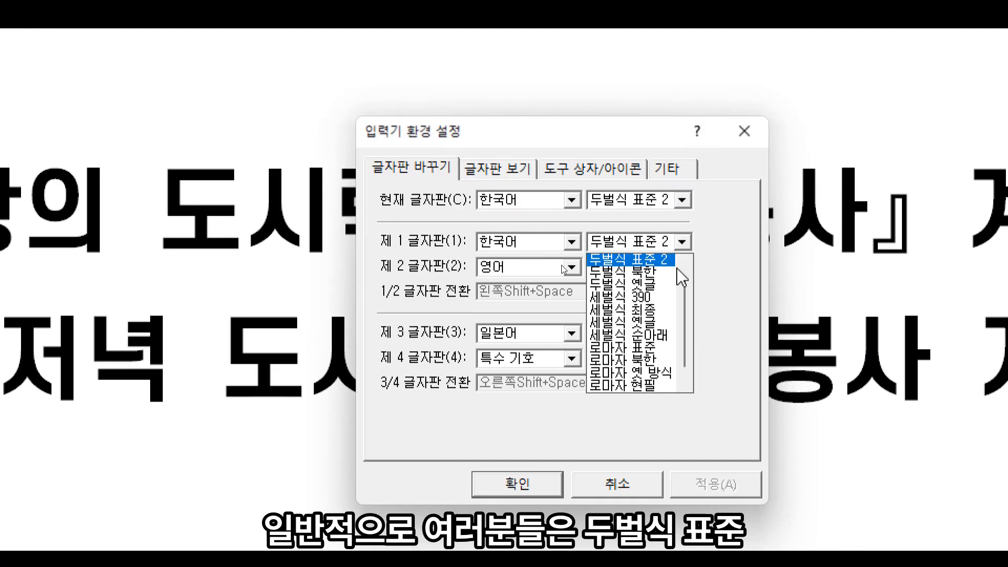
scroll(687, 331, "up", 1)
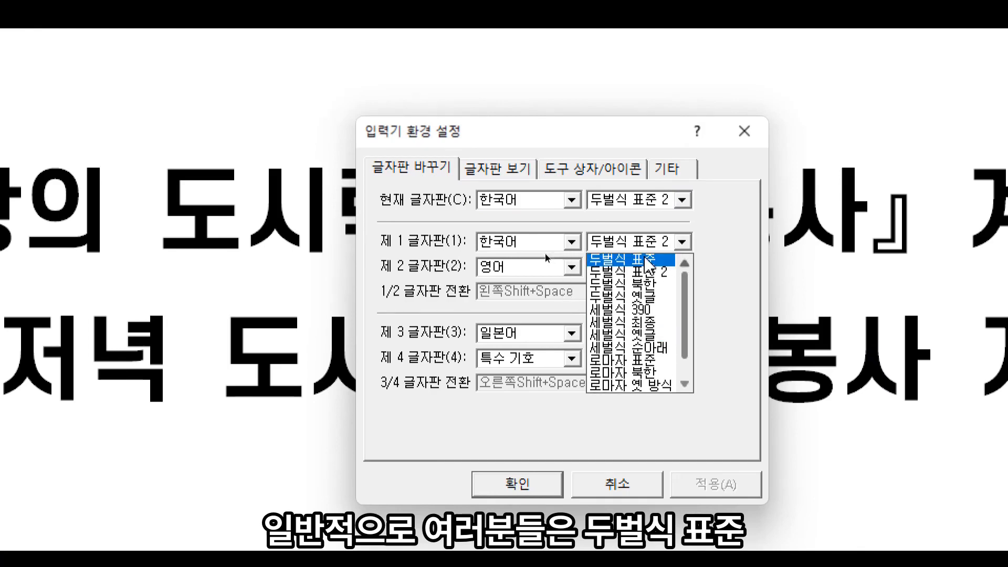
left_click(614, 259)
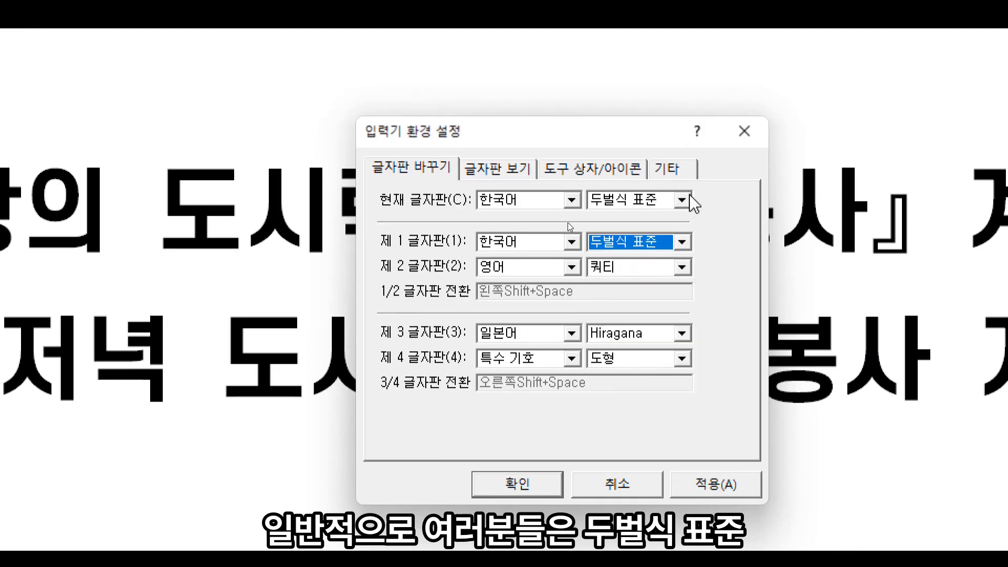
Set the first keyboard's Korean layout to 두벌식 표준 2 and apply the input settings.
left_click(668, 245)
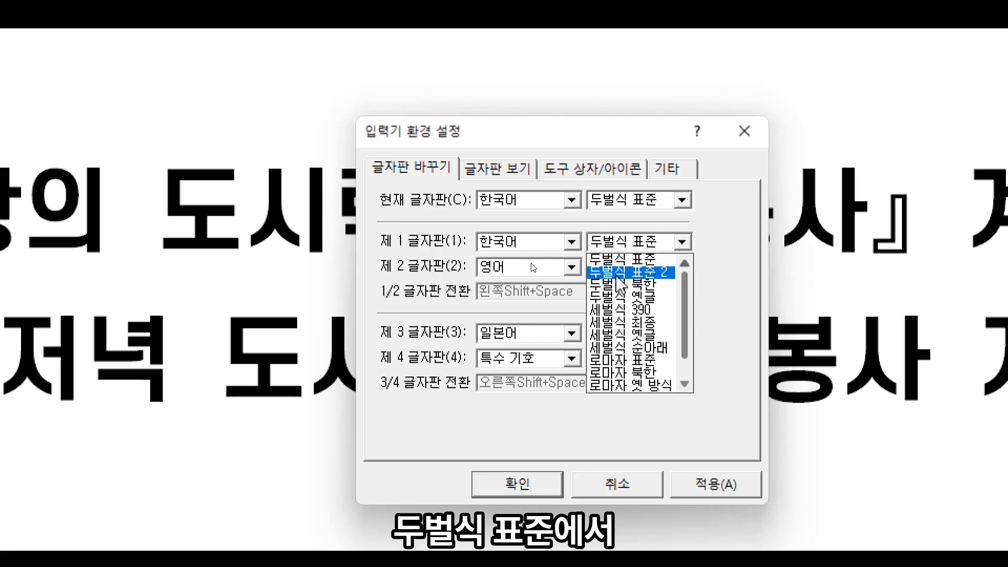
left_click(651, 273)
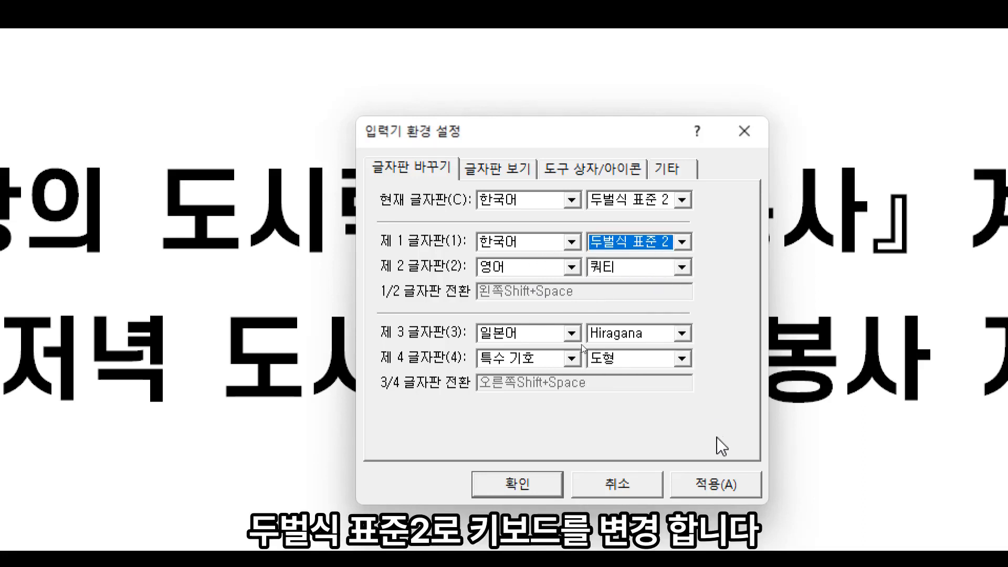
left_click(722, 487)
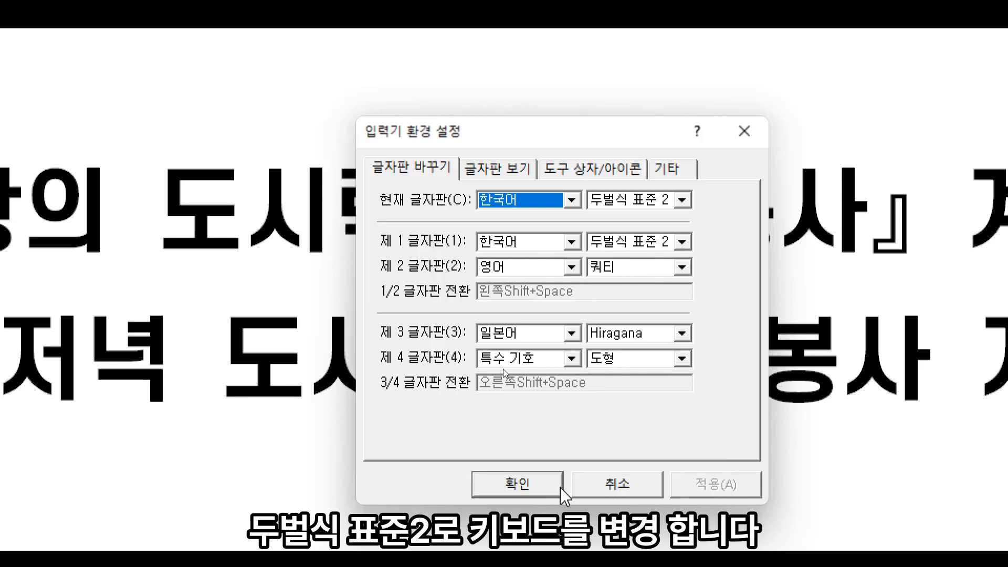
left_click(532, 484)
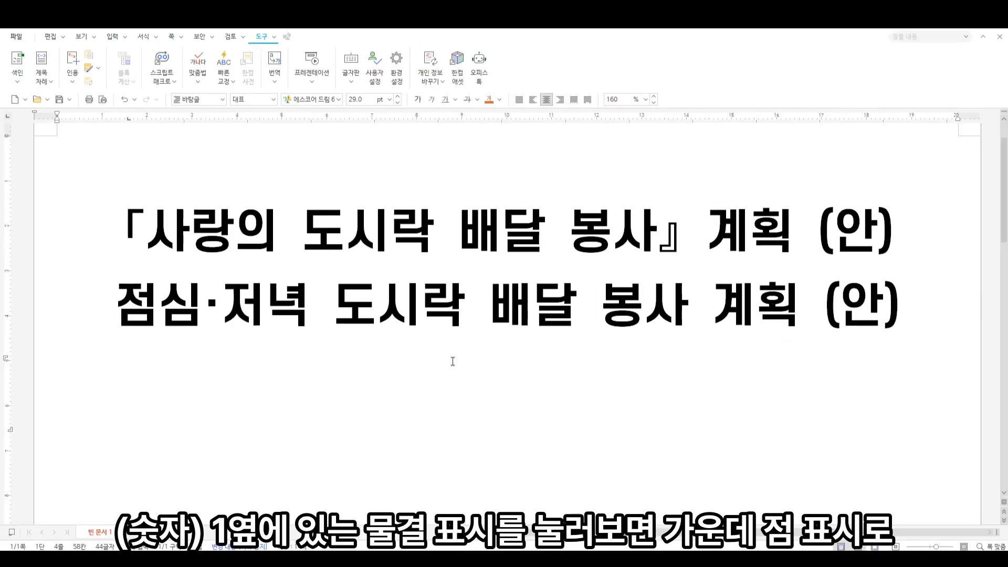
Enter a row of 13 middle dots (·) on the line below the second title.
key("Hangul")
type("·············")
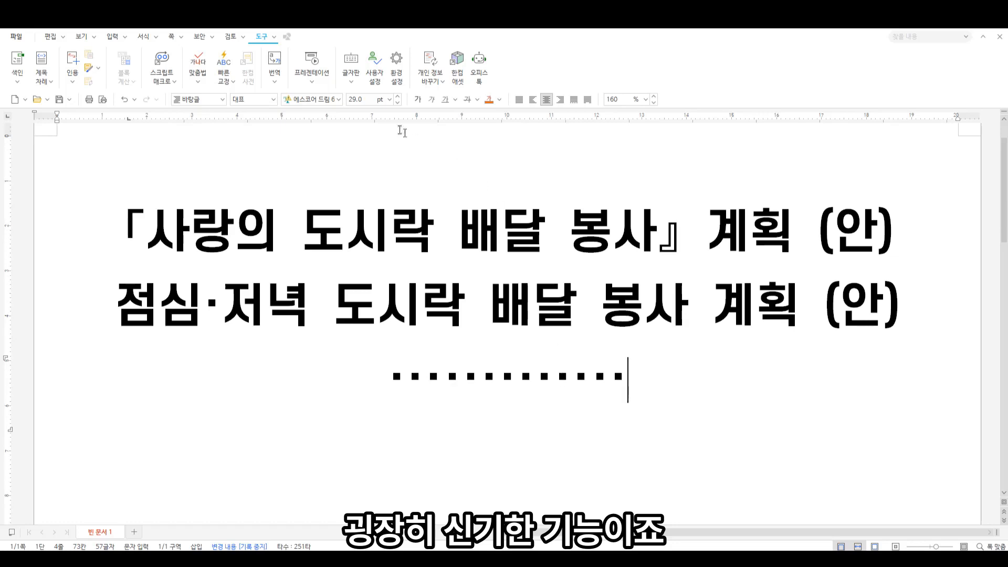
Switch the current keyboard layout to 두벌식 표준, apply it, and enter a row of ten backticks (`) after the middle dots.
left_click(350, 81)
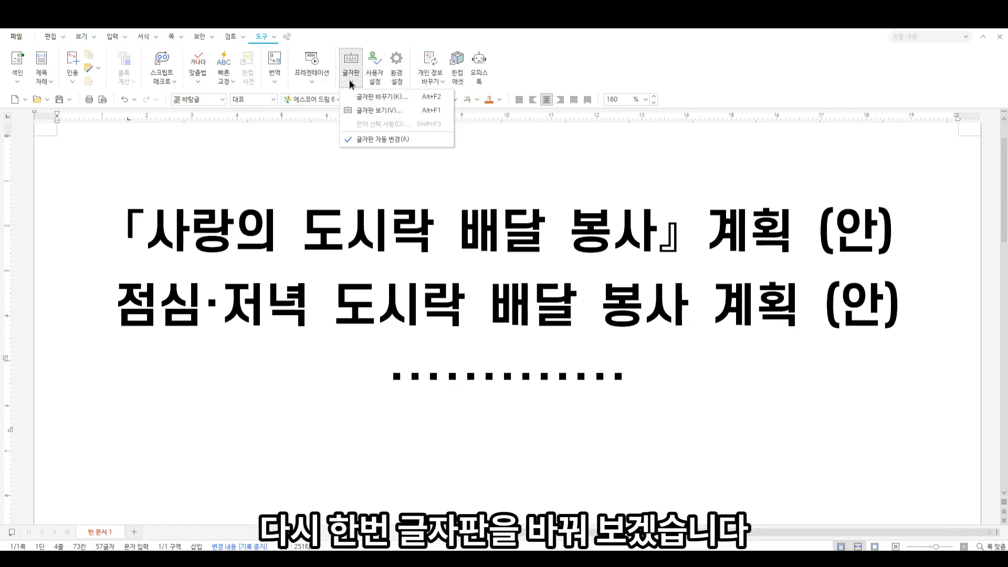
left_click(373, 99)
left_click(563, 225)
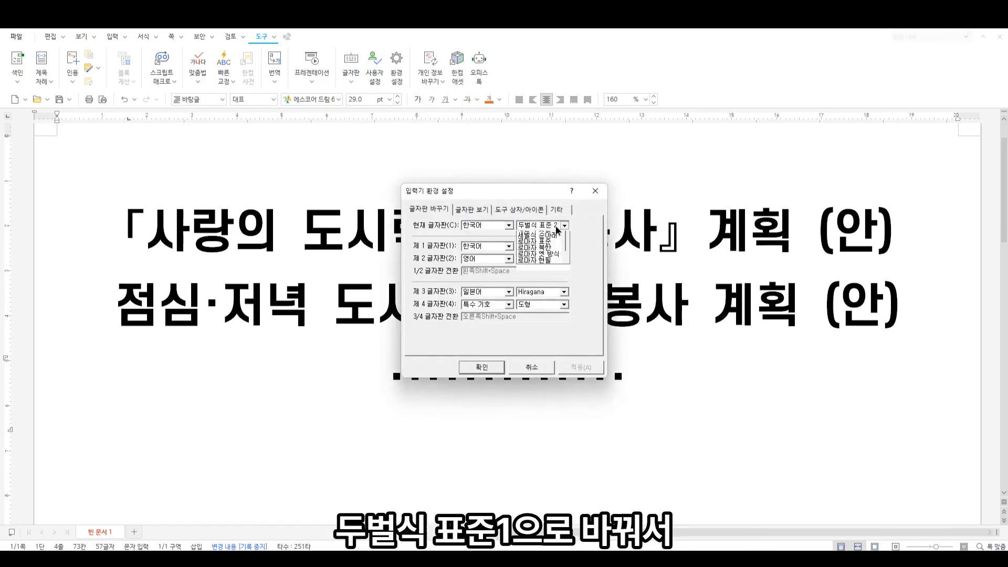
scroll(564, 261, "up", 2)
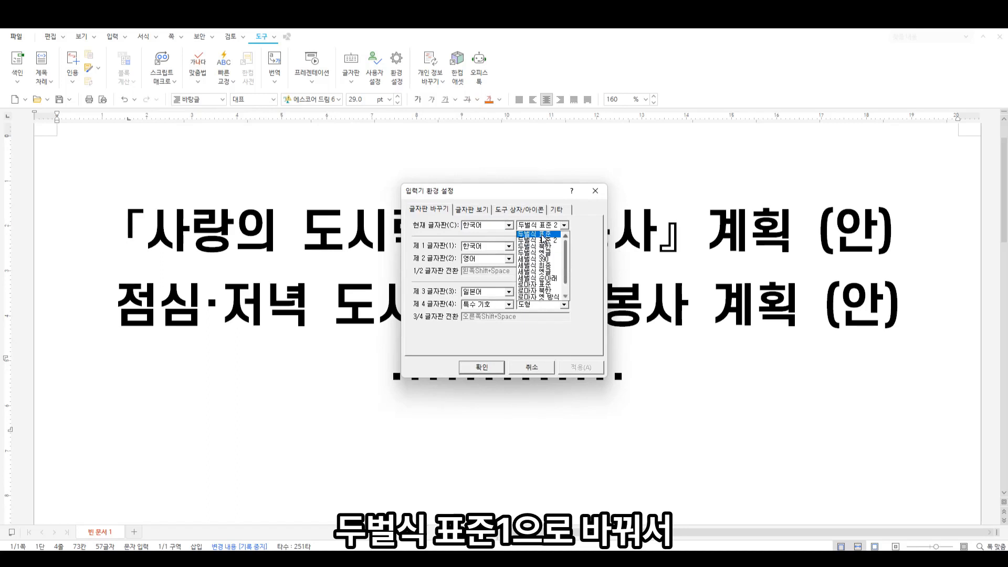
left_click(538, 234)
left_click(578, 366)
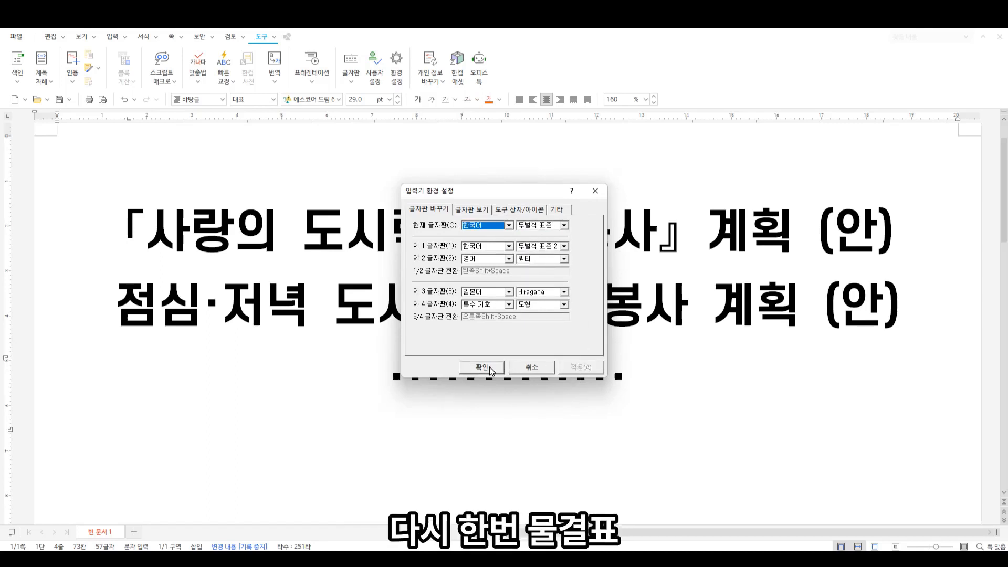
left_click(491, 369)
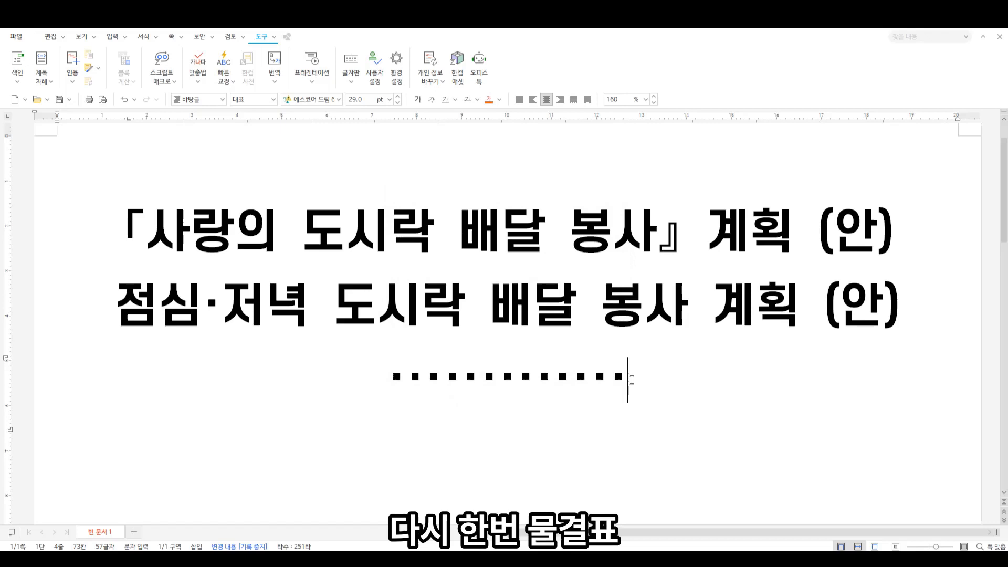
type("````````````")
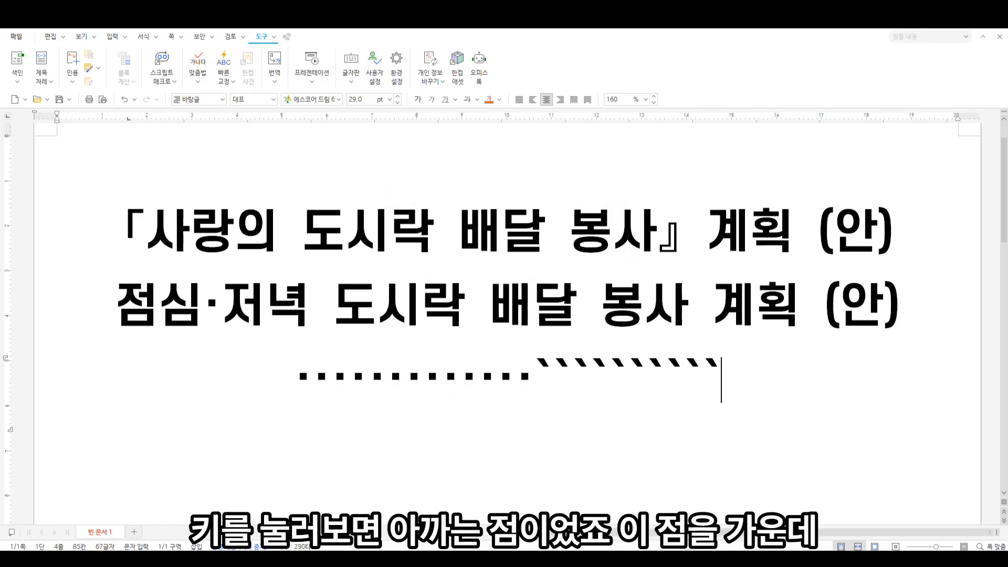
Compare the middle dots with the backticks and examine the corner brackets around the phrase in the first title.
left_click_drag(532, 364, 783, 368)
left_click(512, 379)
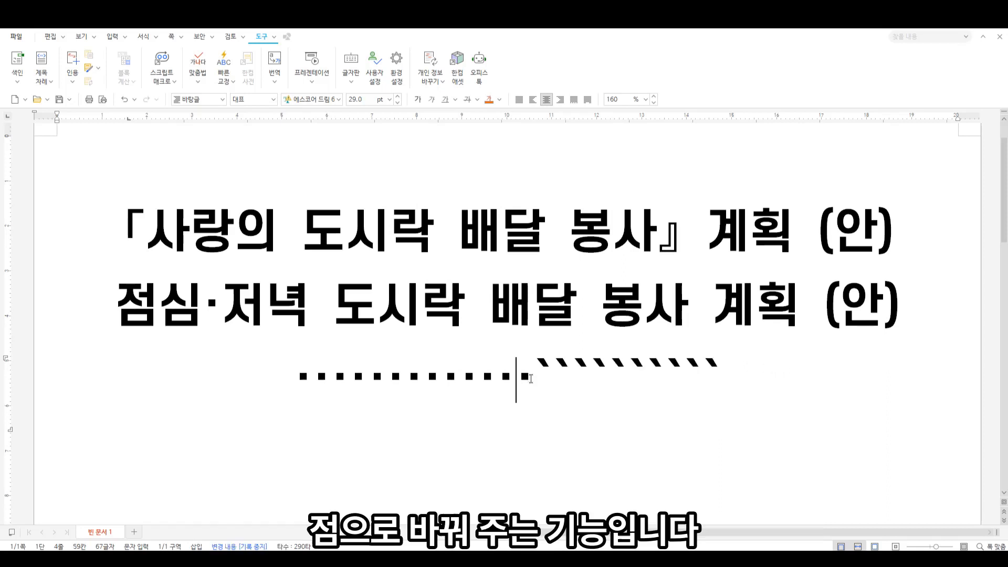
left_click_drag(532, 379, 254, 383)
left_click(609, 367)
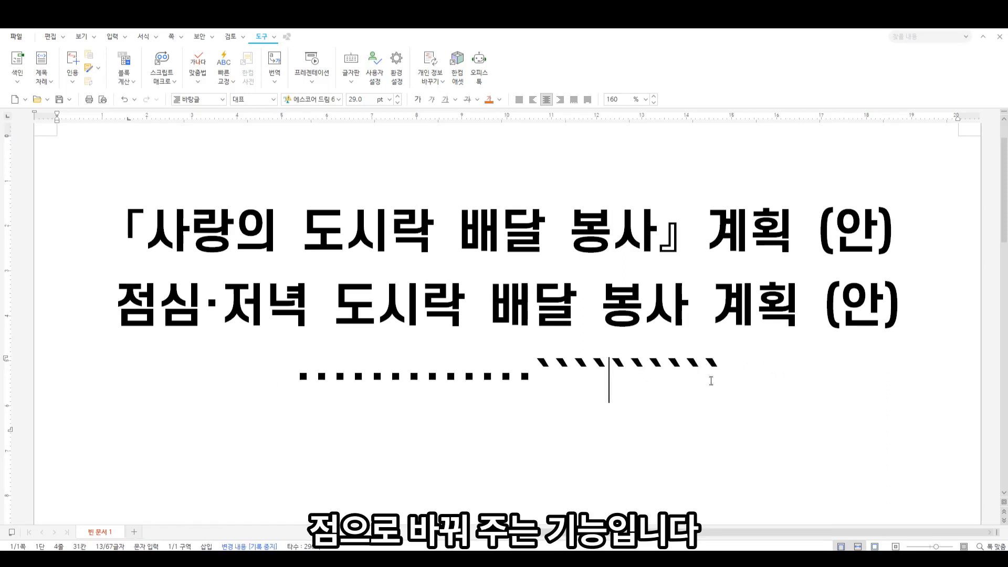
left_click(737, 362)
left_click(134, 241)
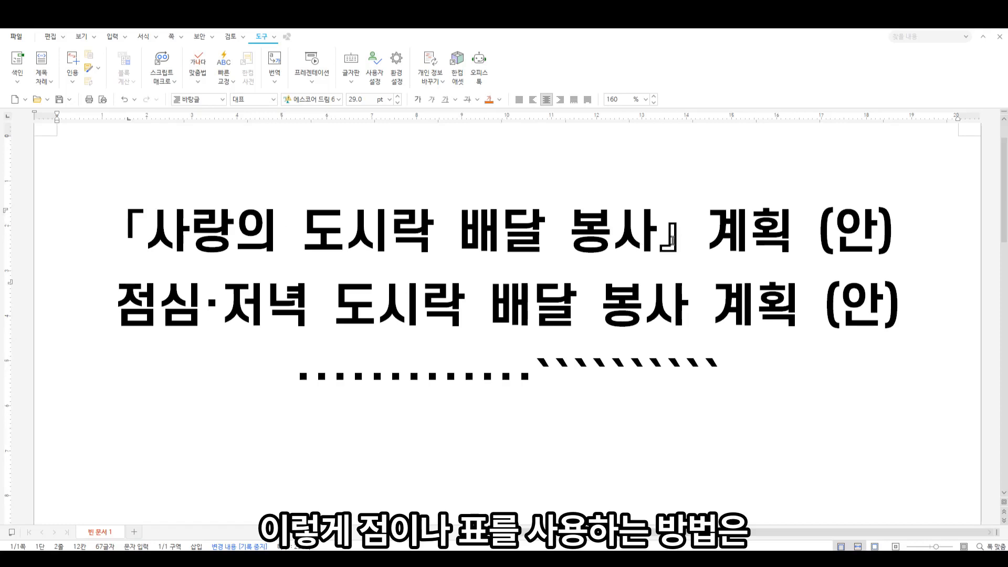
left_click_drag(678, 240, 662, 245)
left_click(728, 355)
left_click(722, 371)
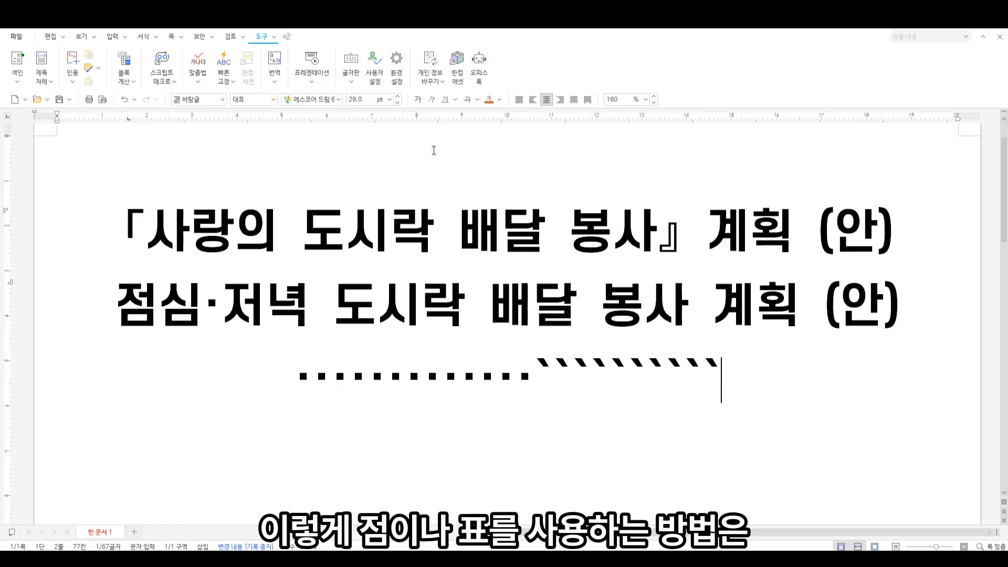
Open the 글자판 바꾸기 settings and set the first keyboard's Korean layout back to 두벌식 표준 2.
left_click(351, 79)
left_click(371, 101)
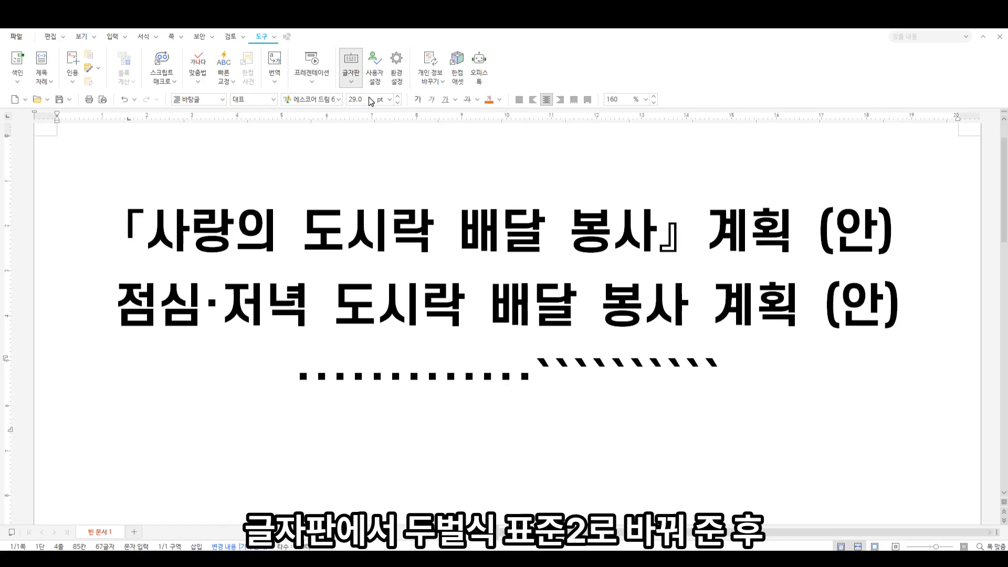
left_click(563, 246)
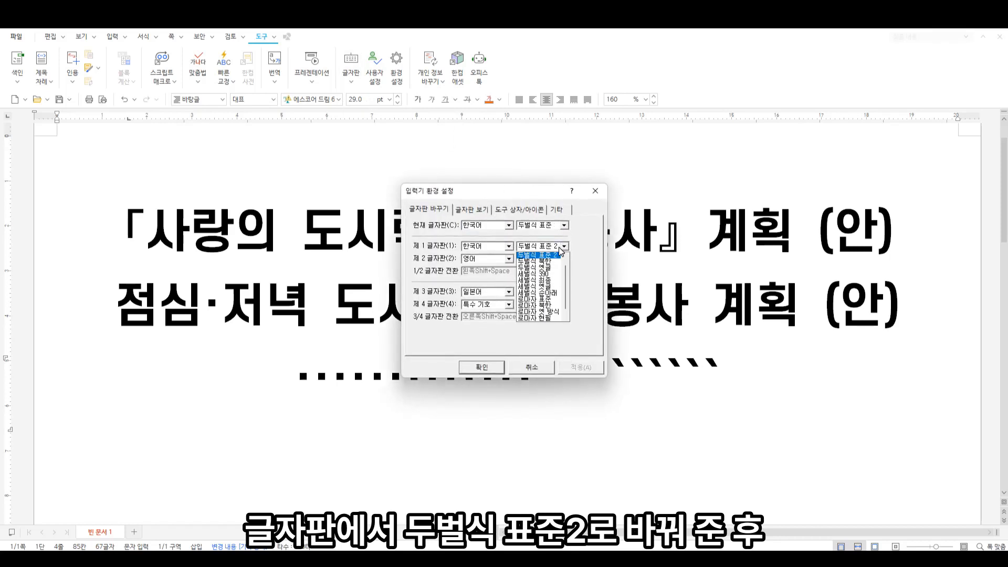
left_click(549, 266)
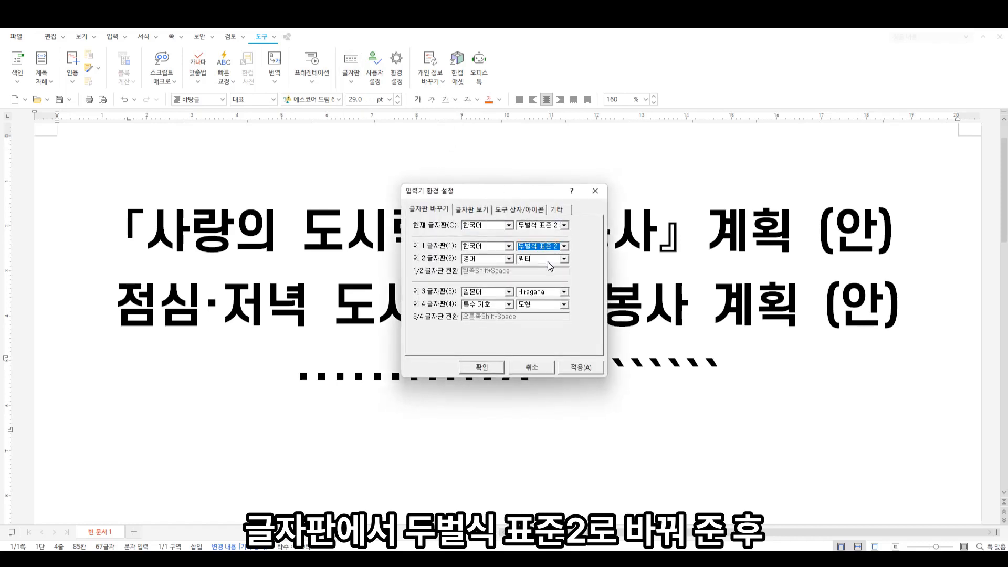
Enable 겹낫표 입력 among the other input options, then apply and confirm the settings.
left_click(558, 210)
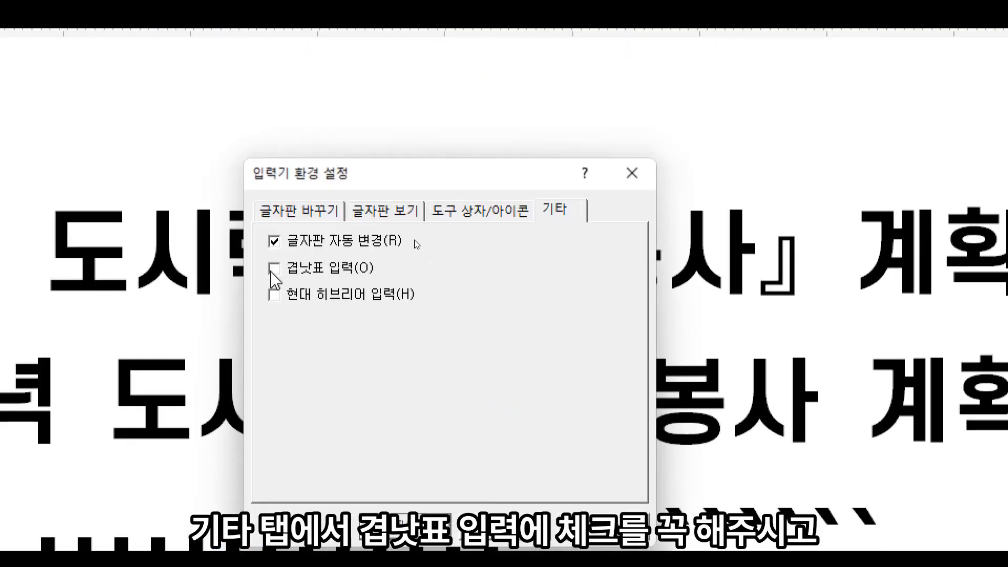
left_click(603, 527)
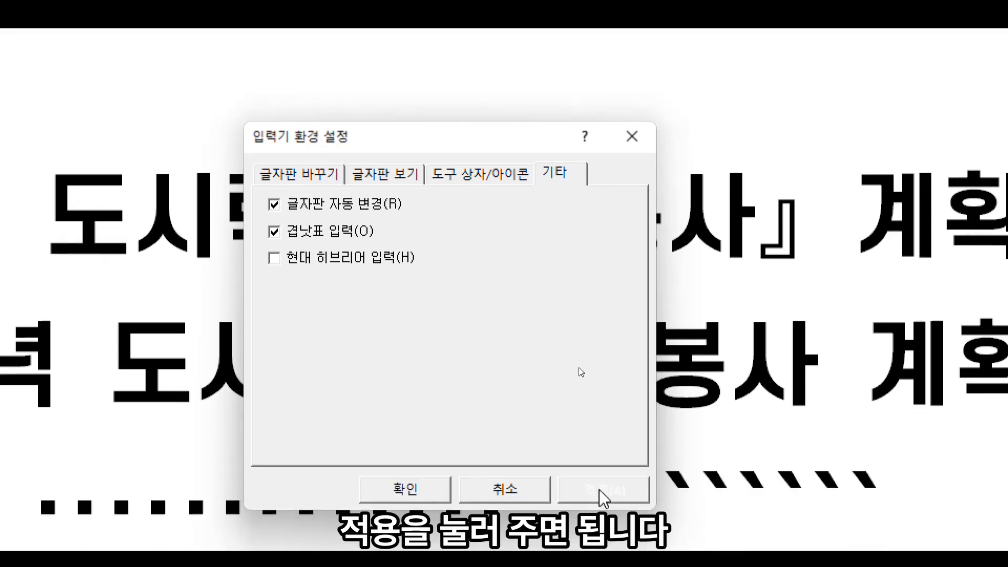
left_click(413, 494)
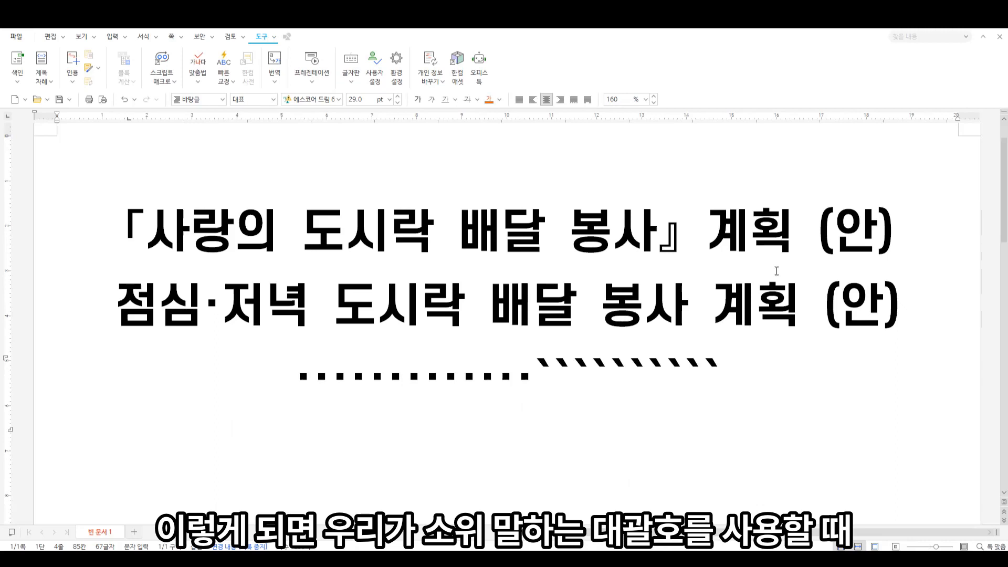
Enter runs of the corner brackets 「, 」, 『 and 』 in Korean input mode after the backticks.
key("Hangul")
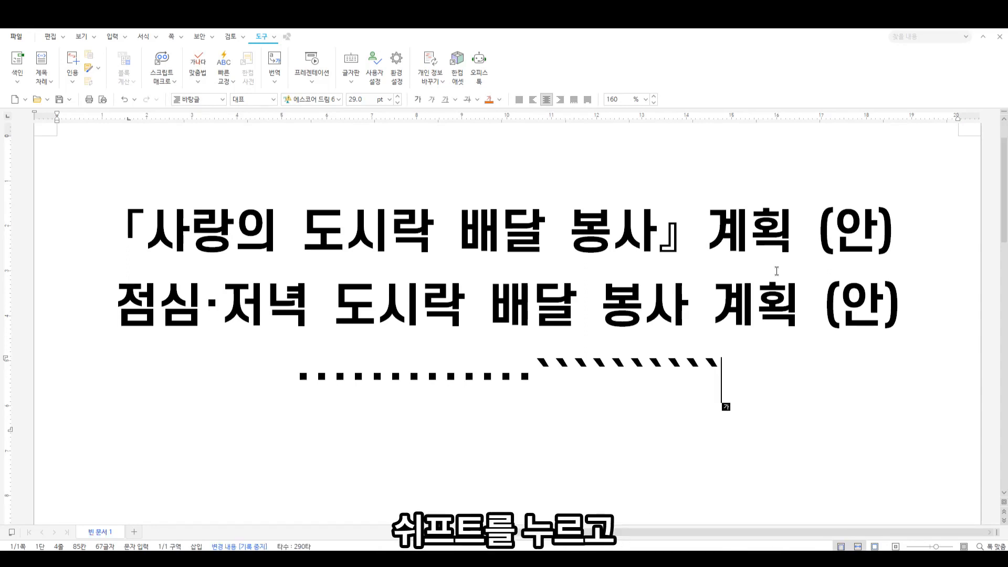
type("「「「「「「「「「")
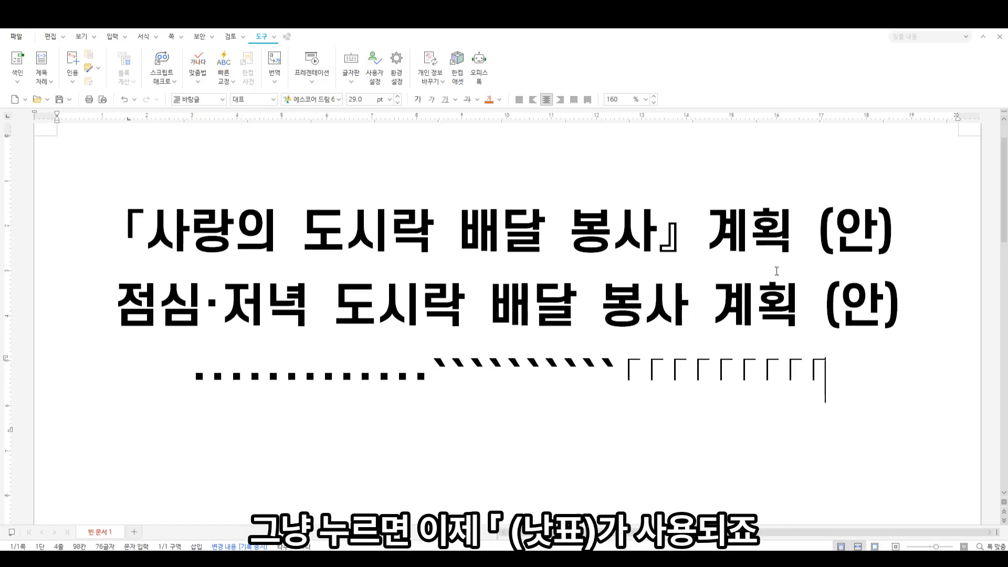
type("「」」」」」」」")
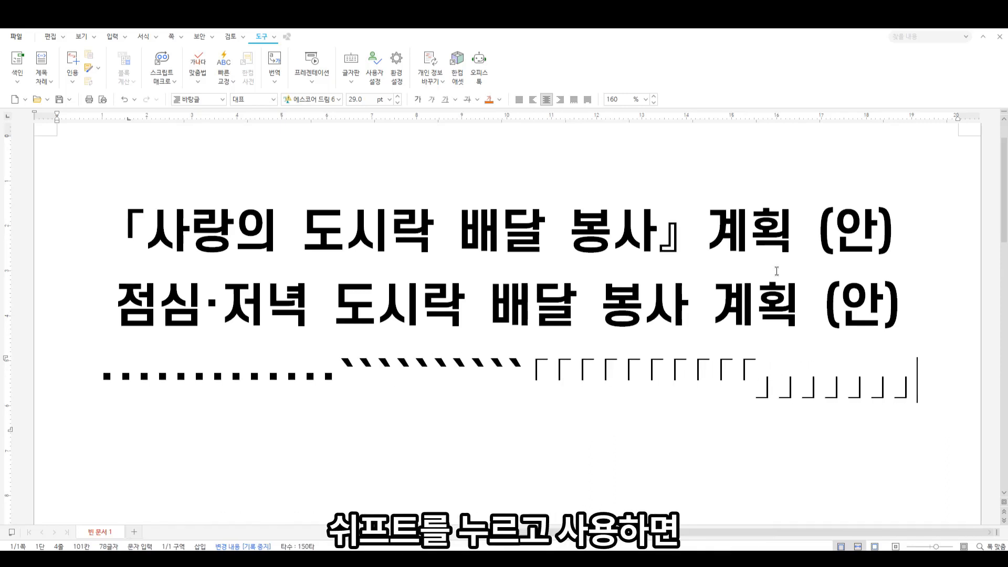
type("『『『")
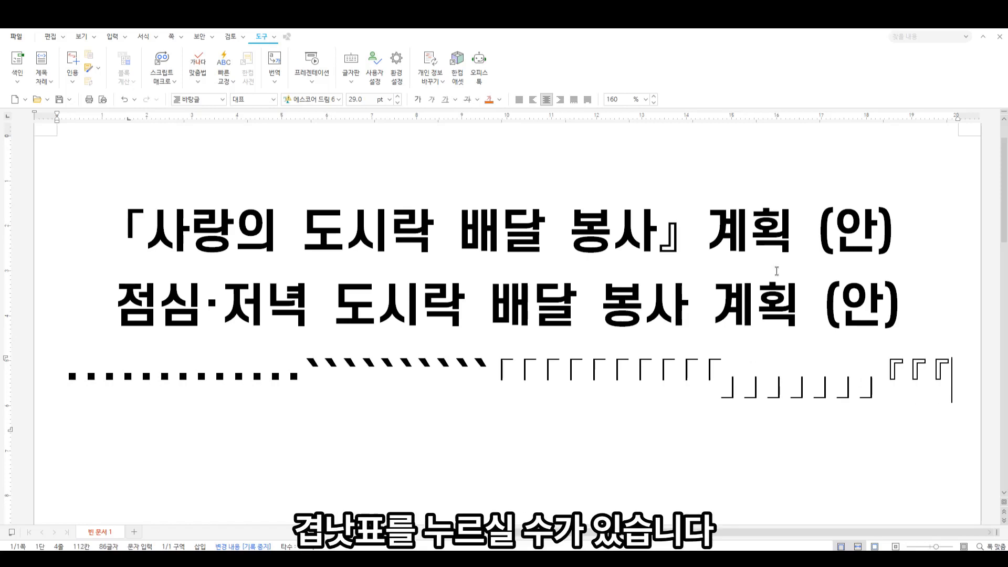
type("』』』』』』』』』』』』』』』』")
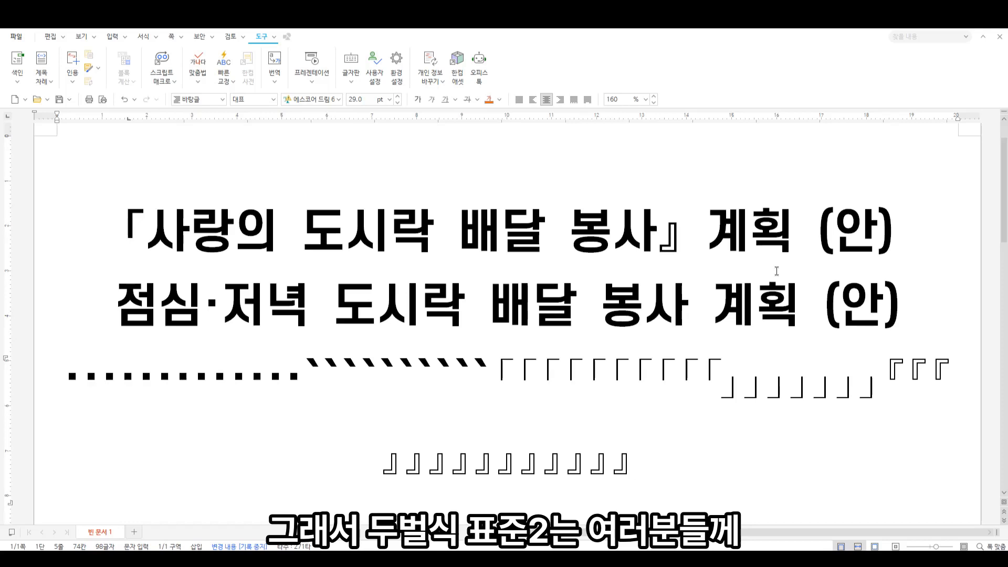
Delete all the trial dots, backticks and corner brackets below the second title.
key("Hangul")
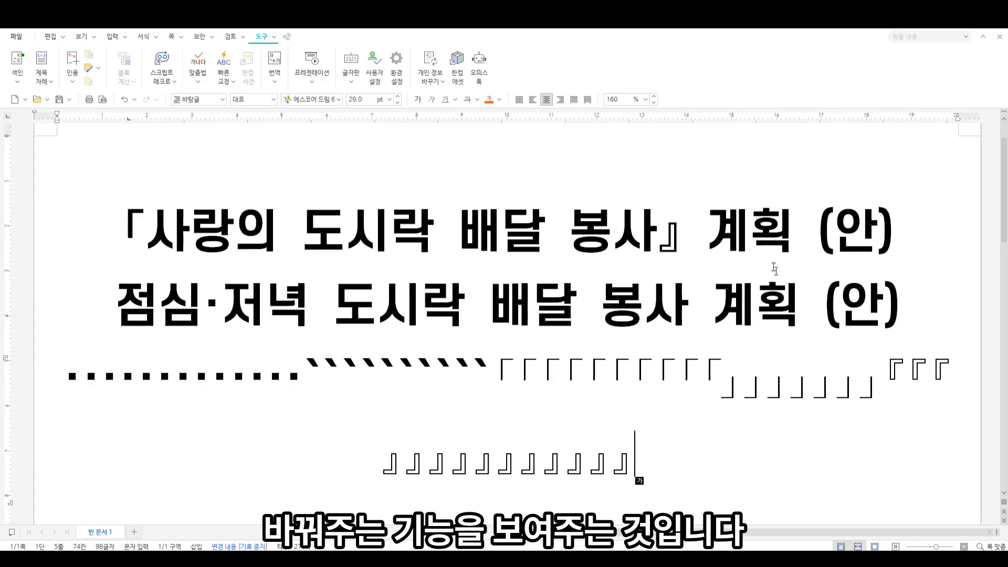
left_click_drag(638, 459, 41, 403)
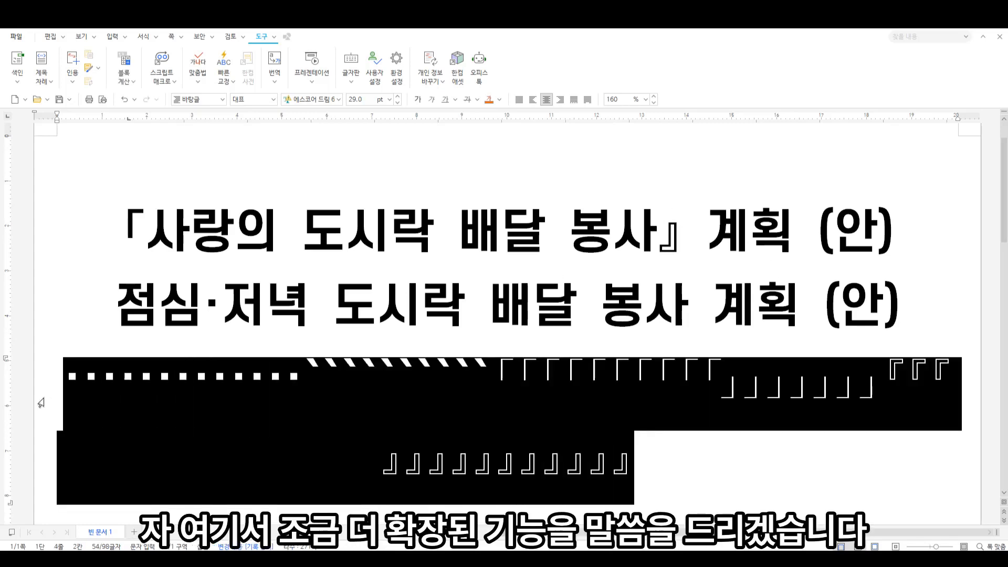
key("Delete")
Examine the 글자판 보기 entry among the keyboard commands and dismiss the list without choosing anything.
left_click(351, 81)
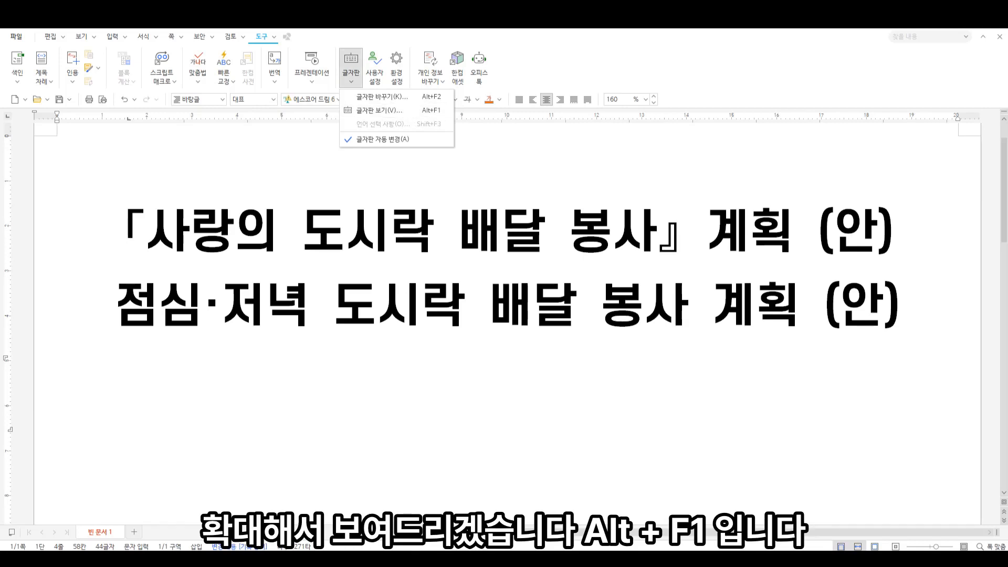
left_click(399, 317)
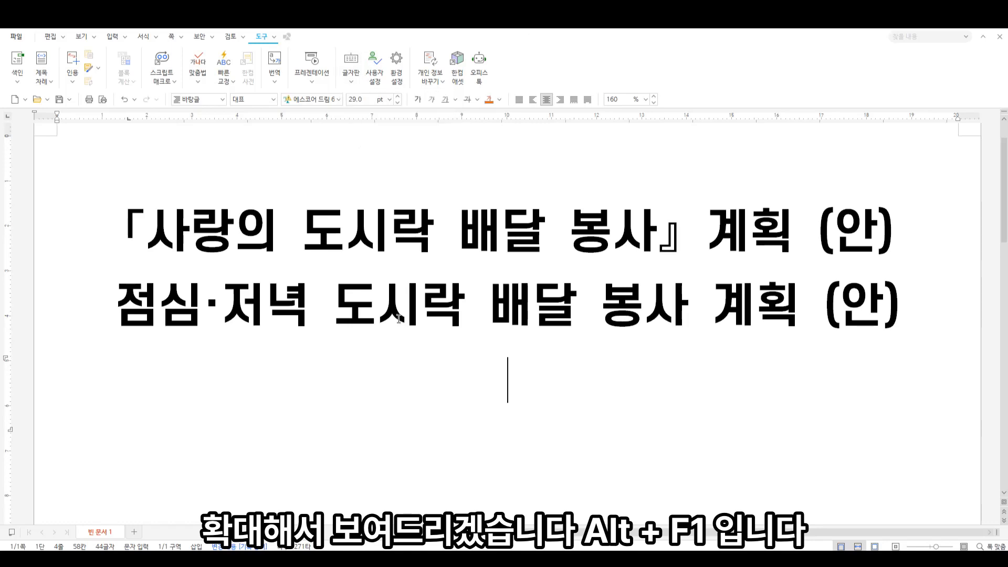
left_click(354, 83)
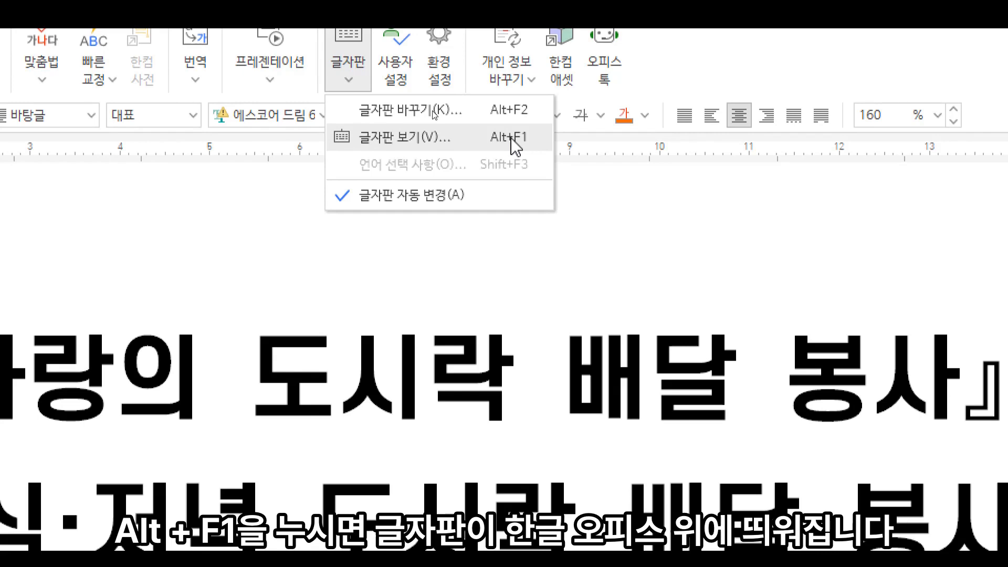
left_click(477, 379)
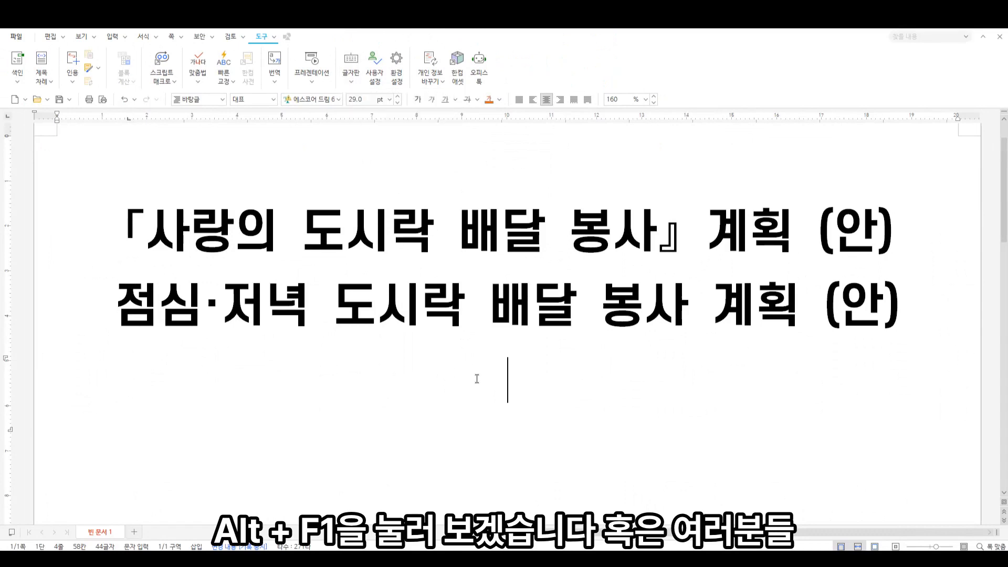
Display the on-screen keyboard with 글자판 보기.
key("alt")
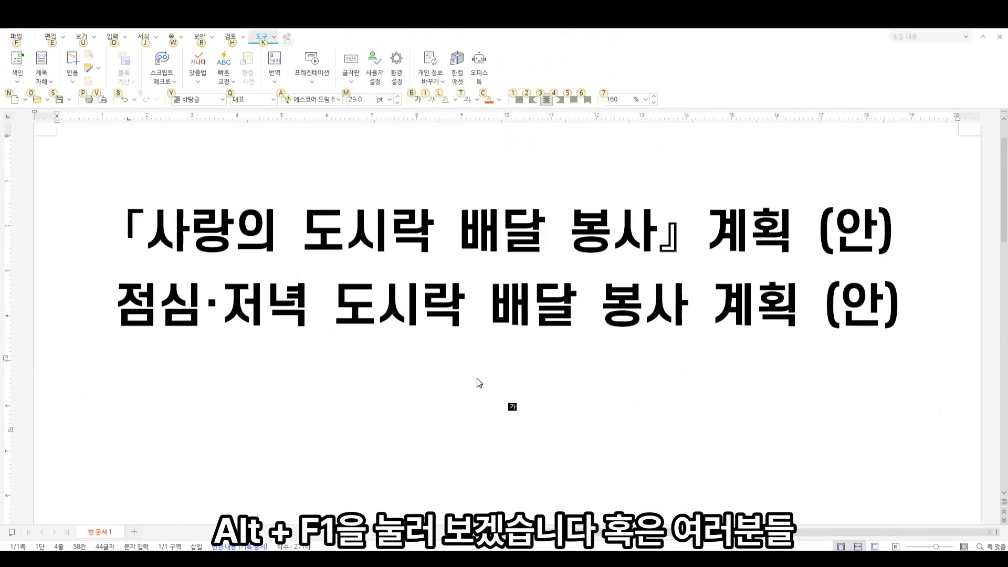
left_click(350, 83)
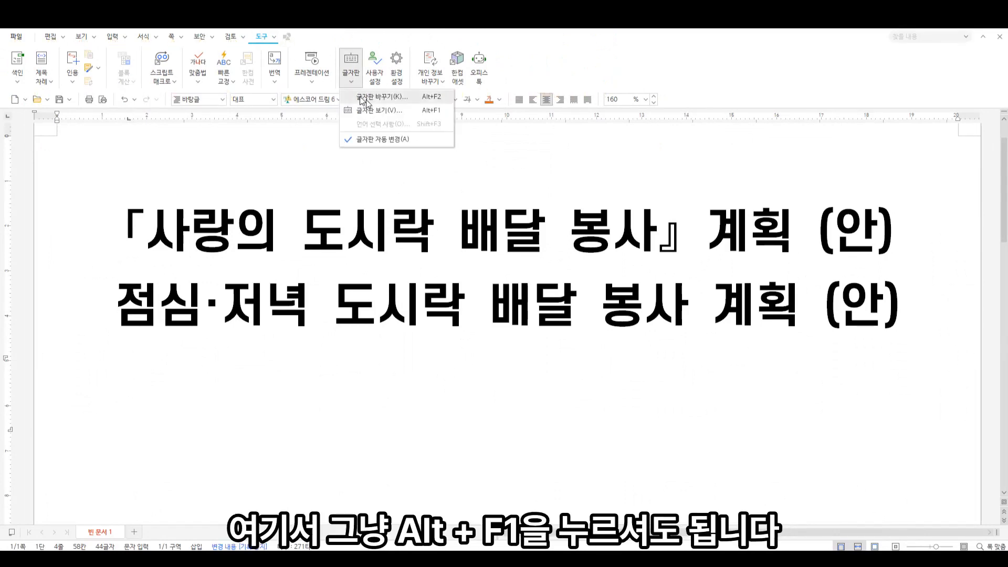
left_click(412, 110)
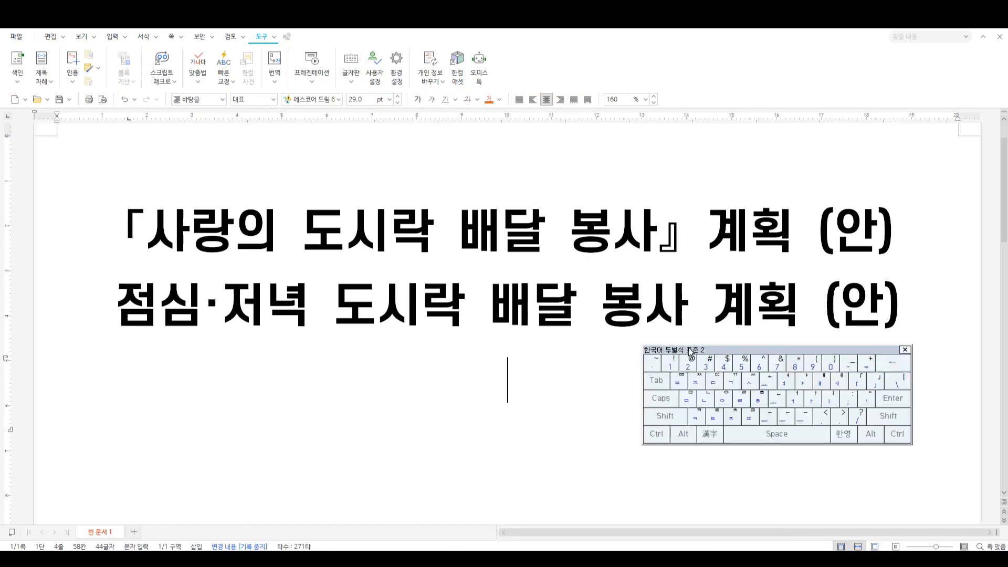
key("ctrl")
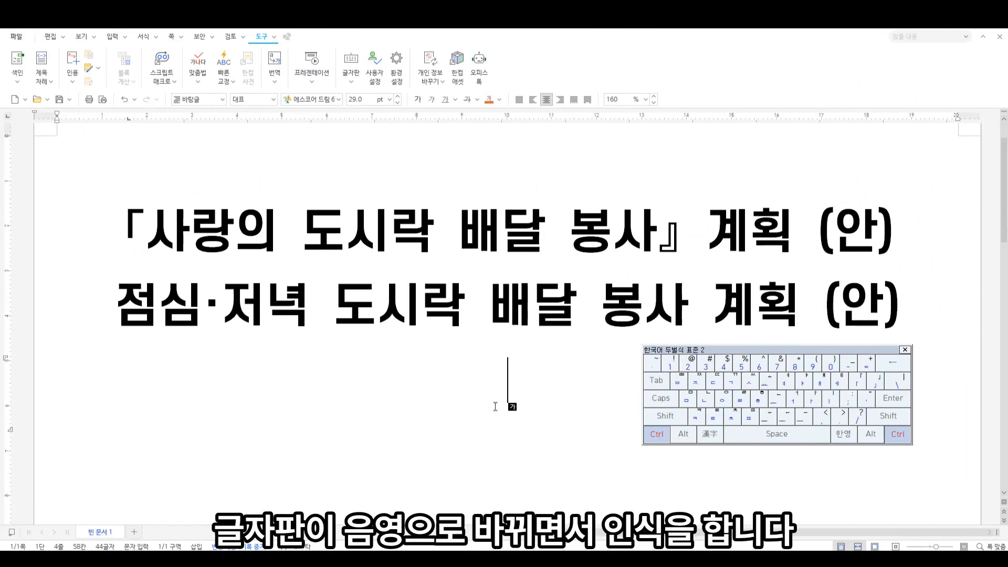
Enter twelve middle dots and runs of the corner brackets 『, 「, 』 and 」 below the second title, and left-align that line.
type("············")
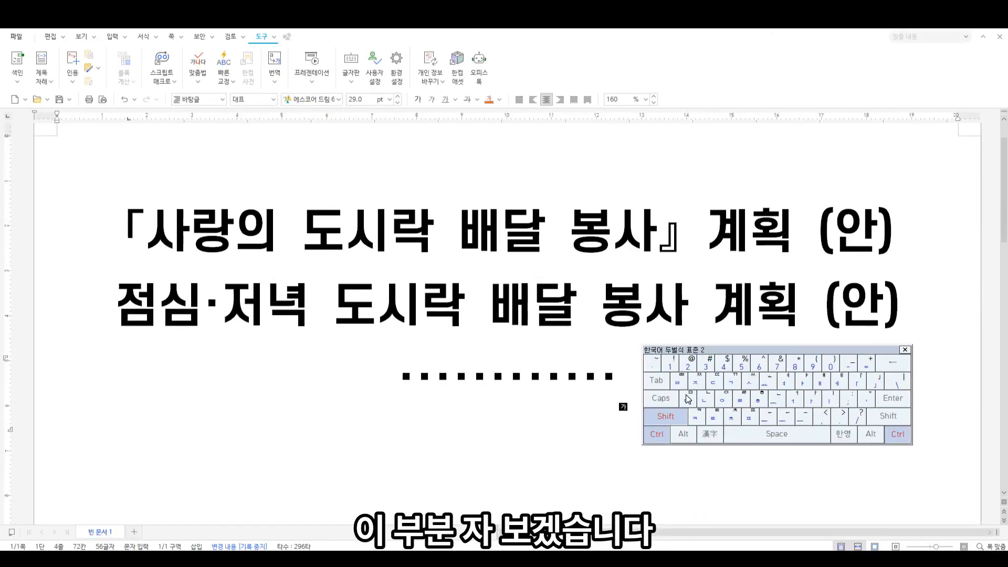
type("『『『『")
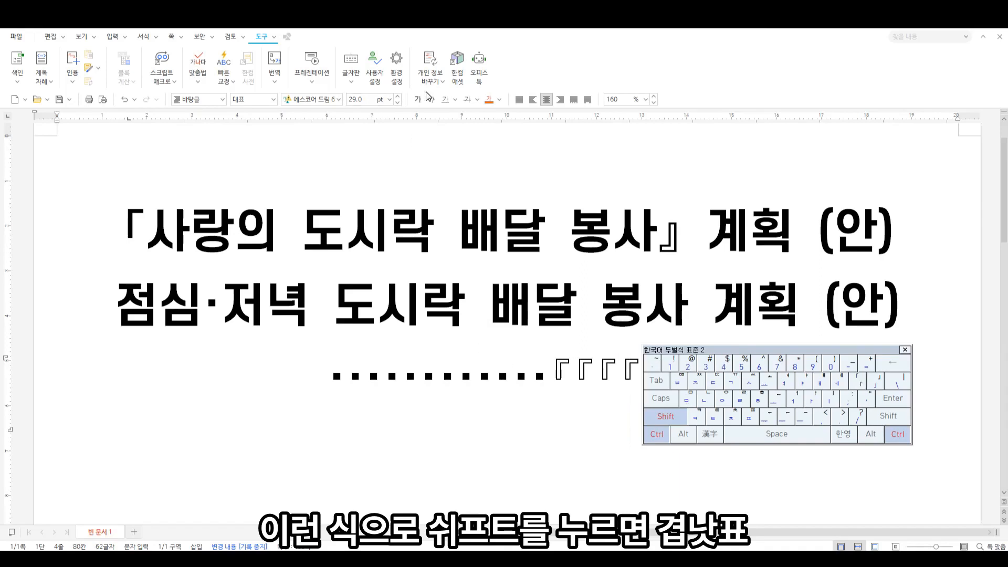
left_click(534, 101)
type("『『")
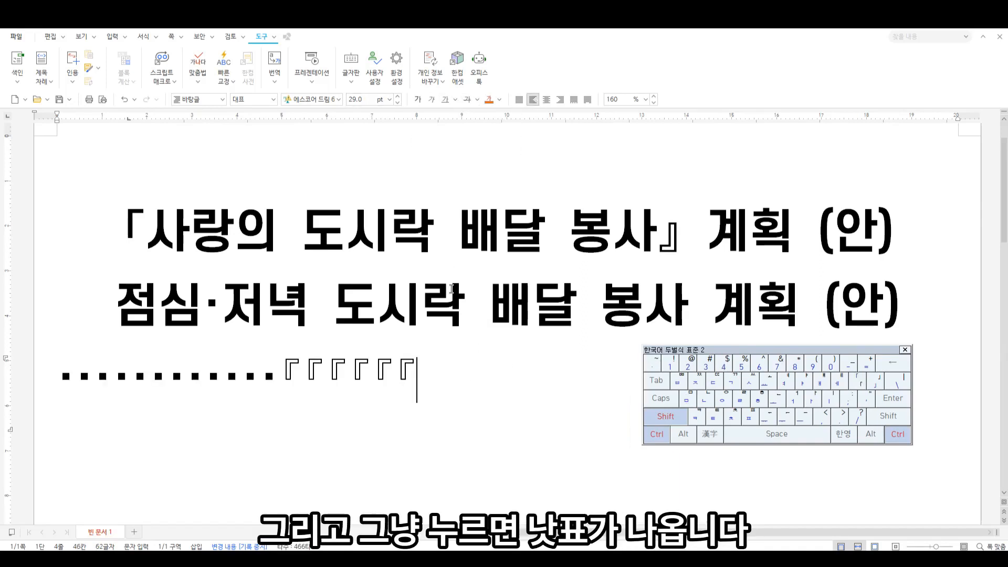
type("「「「「")
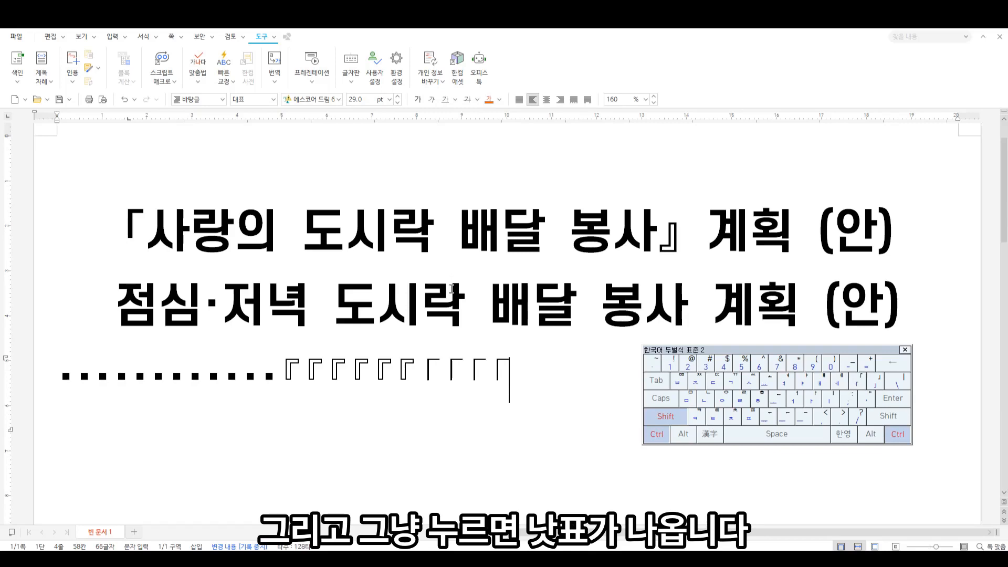
type("』』』」」")
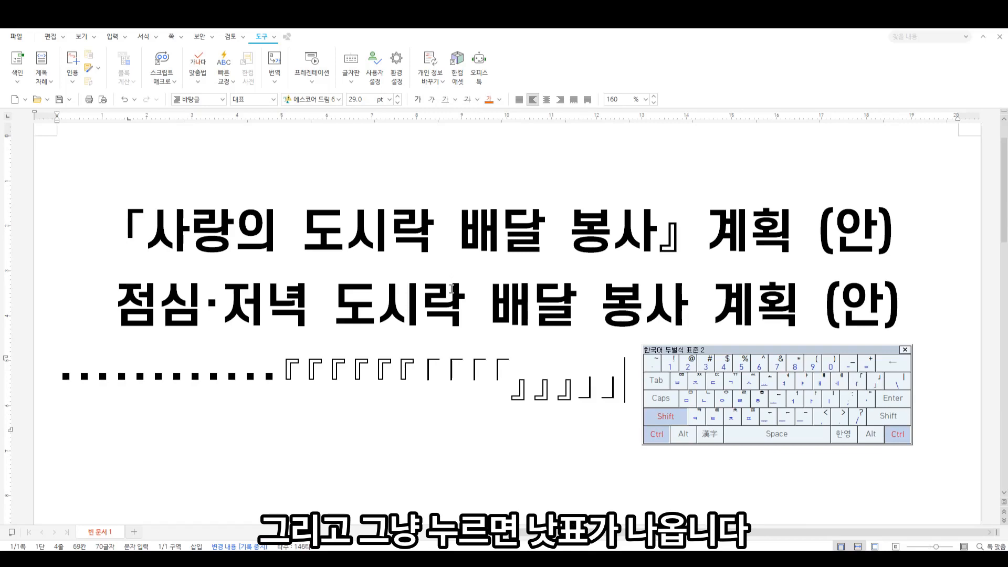
Switch the on-screen keyboard to the English layout and enter runs of [, ], { and } on a new line.
left_click(846, 436)
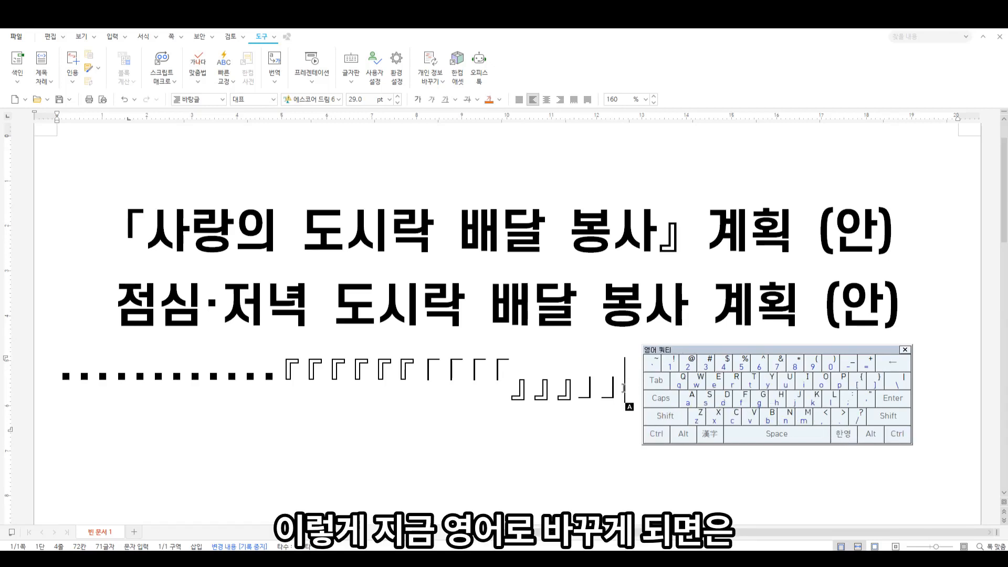
key("Return")
type("[[[")
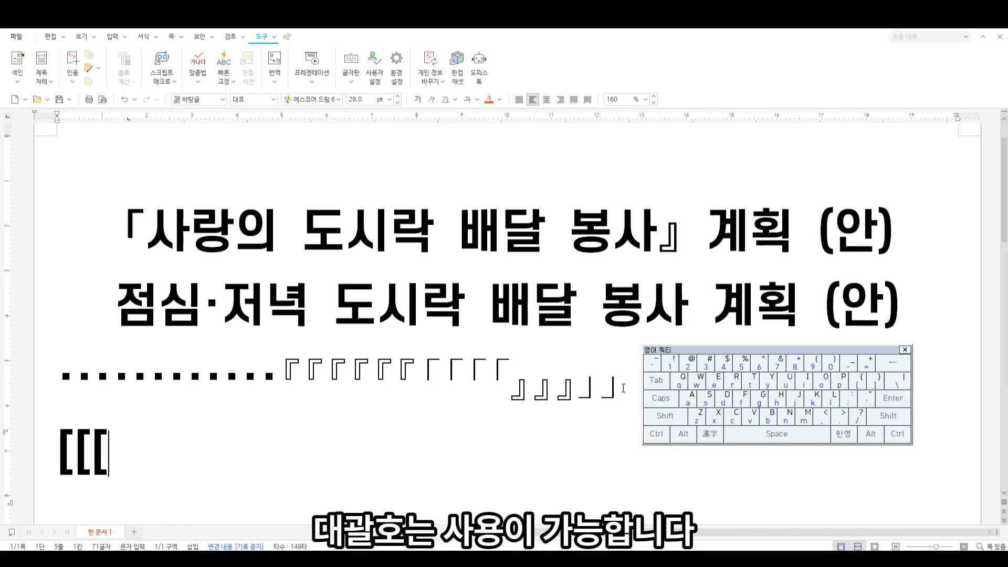
type("]]]]{{{{}}}}}")
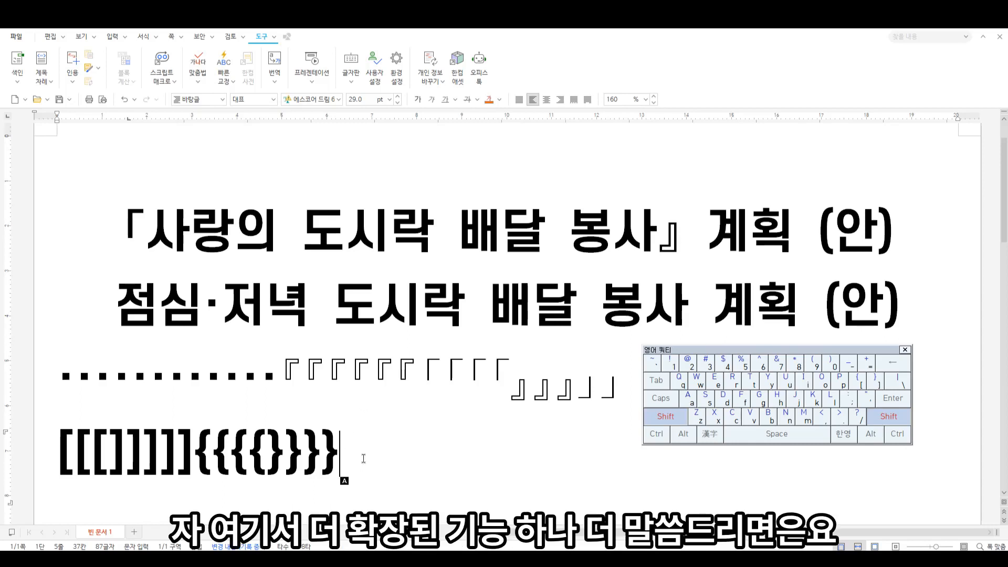
left_click_drag(704, 348, 720, 347)
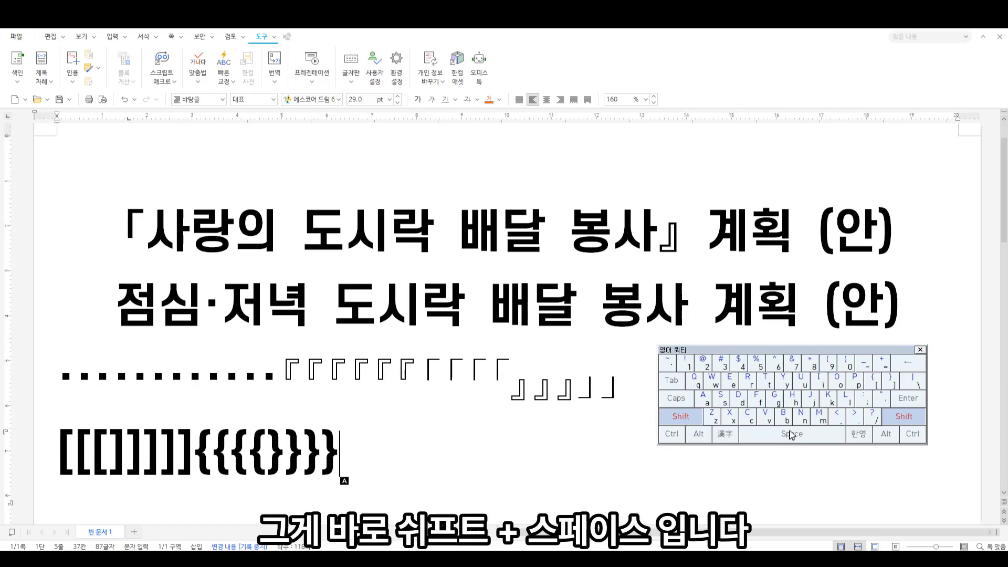
key("ctrl+4")
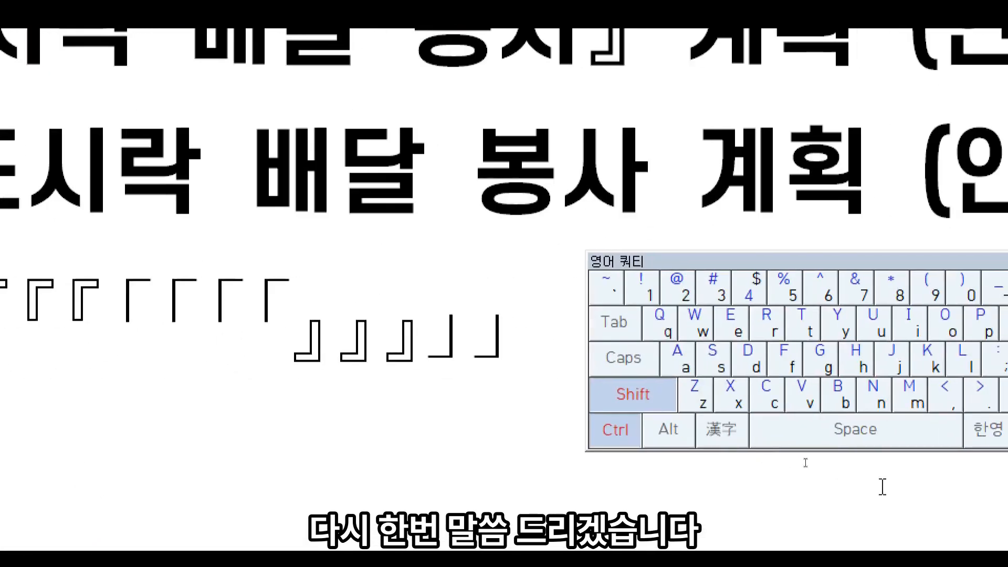
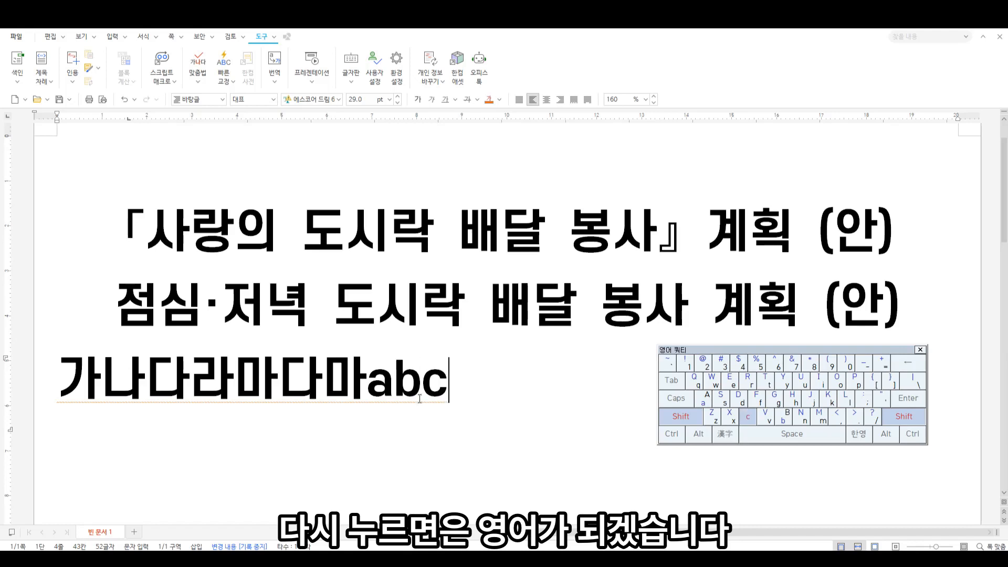
Switch to the Japanese Hiragana layout and enter これわ on a new line below the abcdefg text.
key("Return")
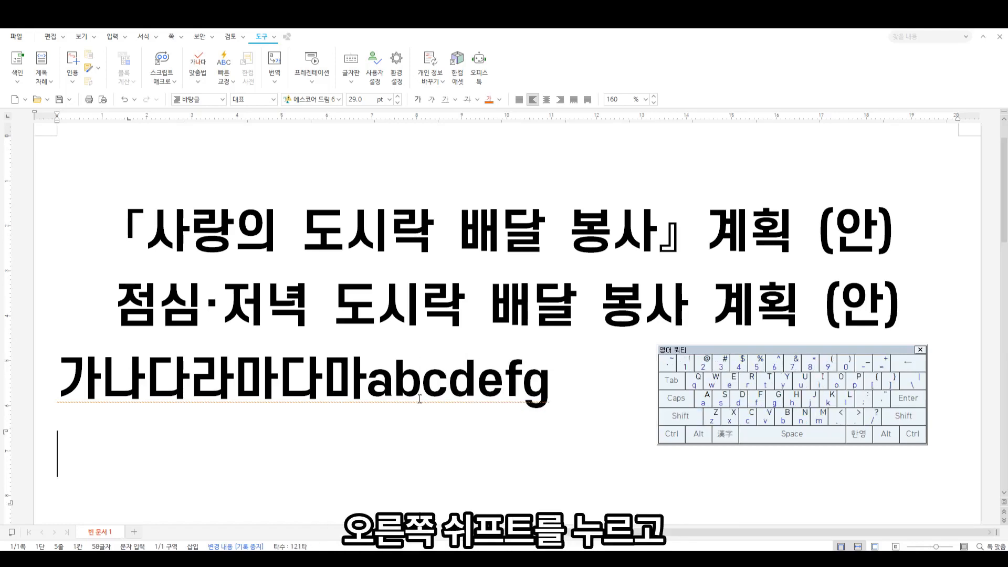
key("shift+space")
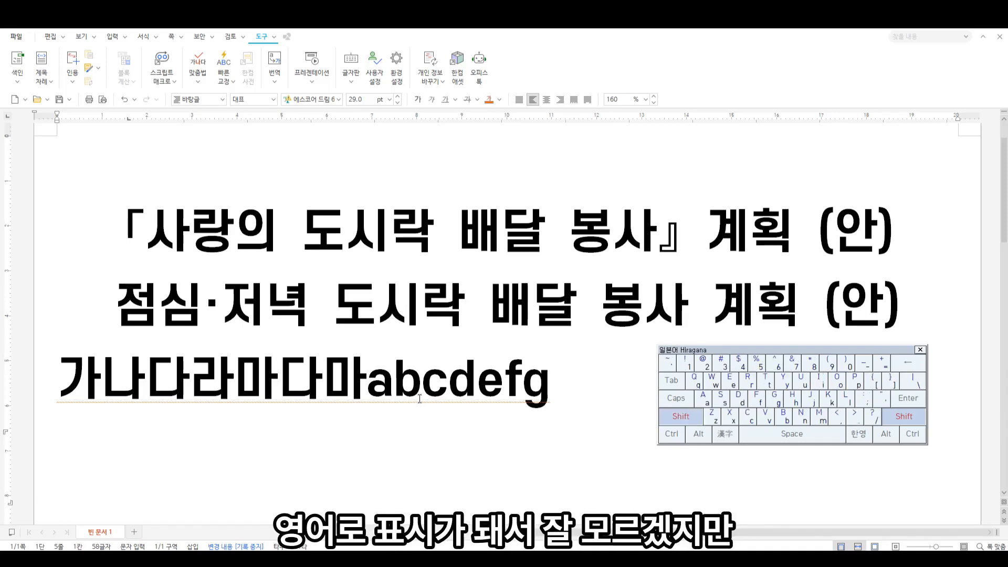
key("ctrl+4")
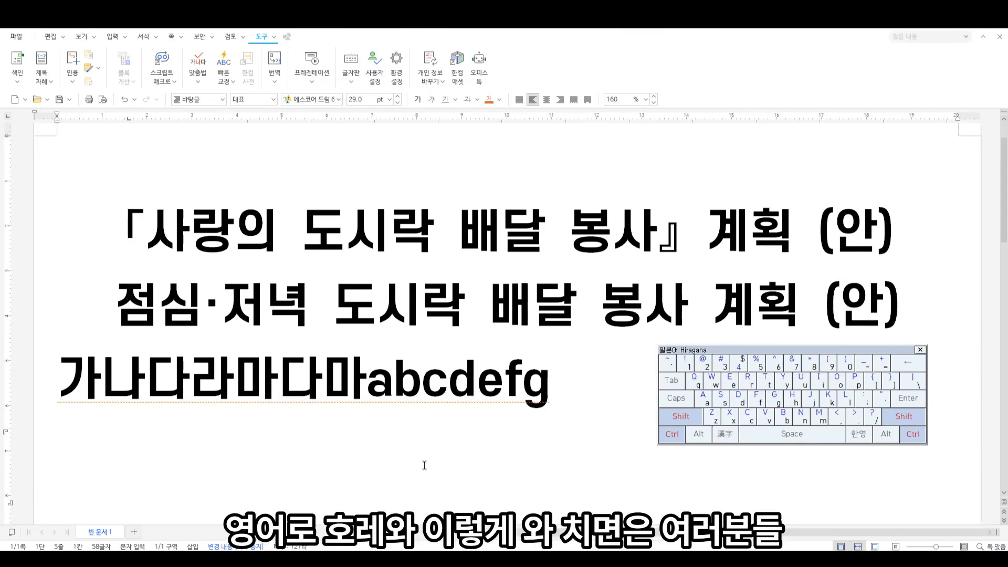
type("korea")
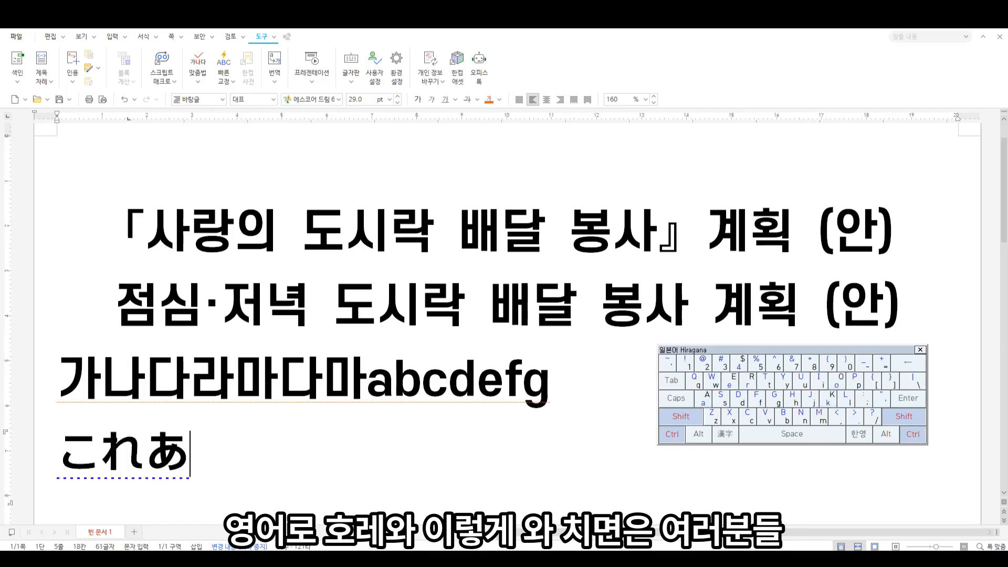
key("BackSpace")
type("wa")
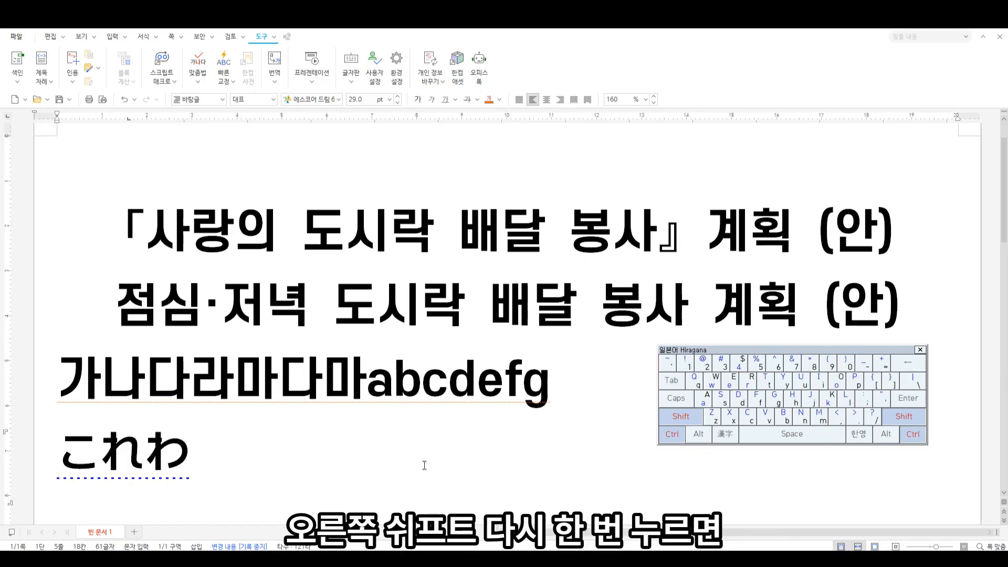
Switch to the 특수 기호 도형 layout and enter ☆◐○◎◈♧ followed by filled stars, patterned squares and chess pieces after これわ.
key("ctrl+shift")
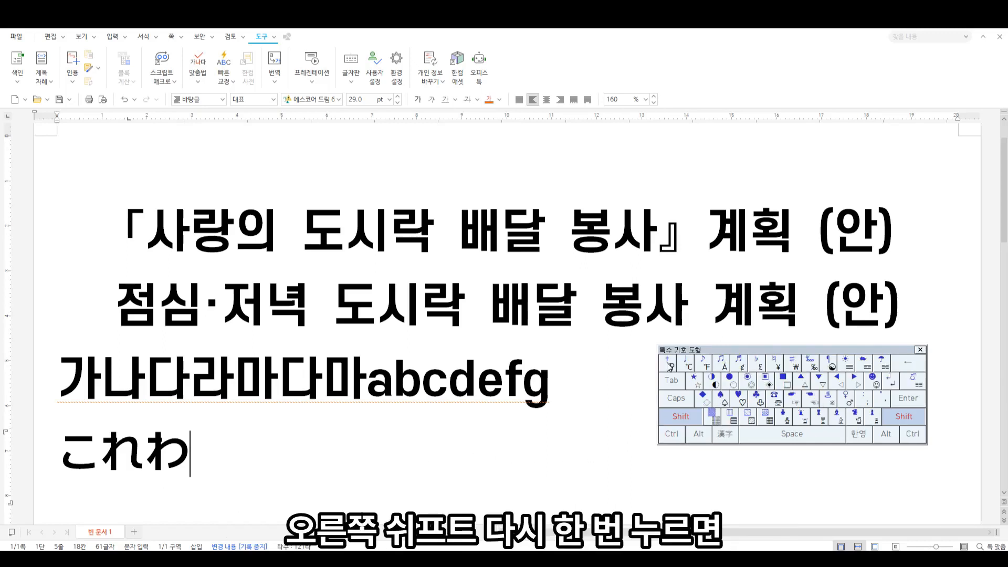
key("ctrl+1")
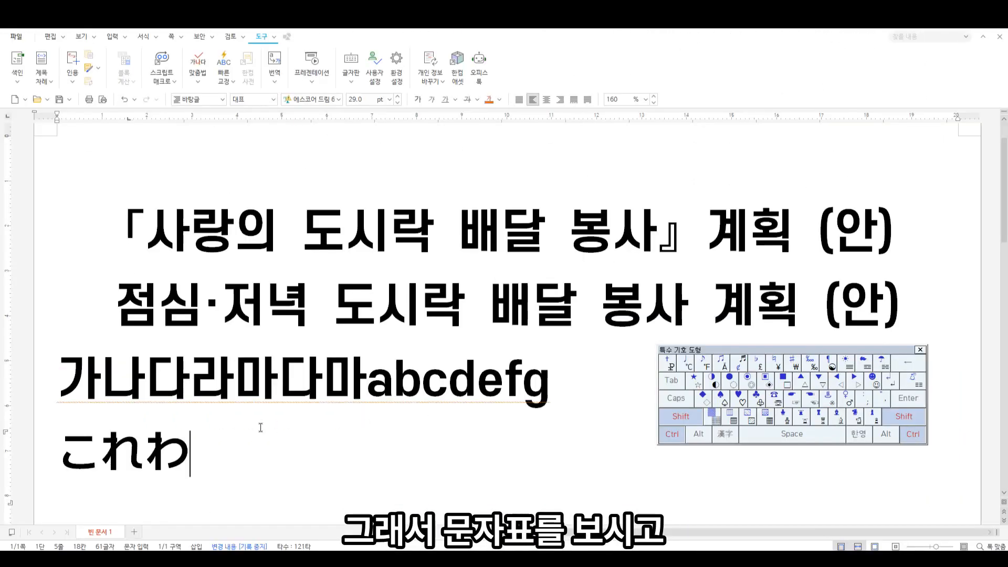
type("☆◐○◎◈")
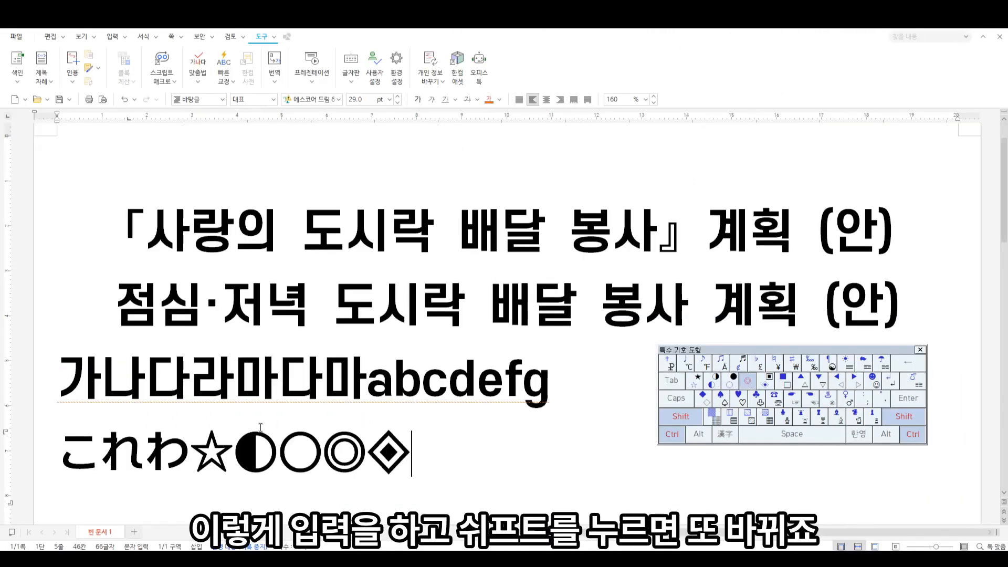
type("♧")
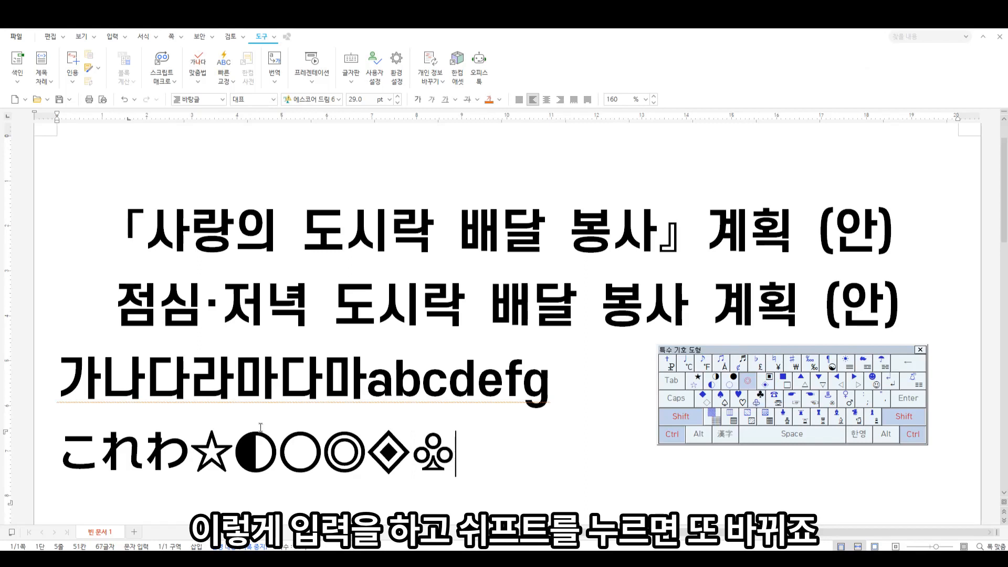
type("★★★▦▥▧▩▩♟♜♟")
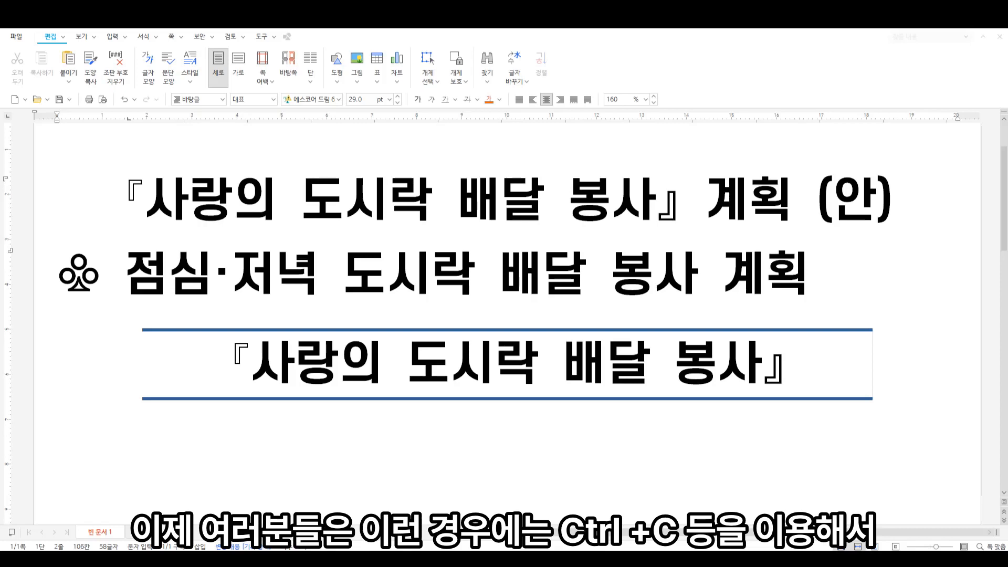
Leave the second line unselected and show the 클립보드 pane from the paste options.
left_click_drag(697, 278, 22, 289)
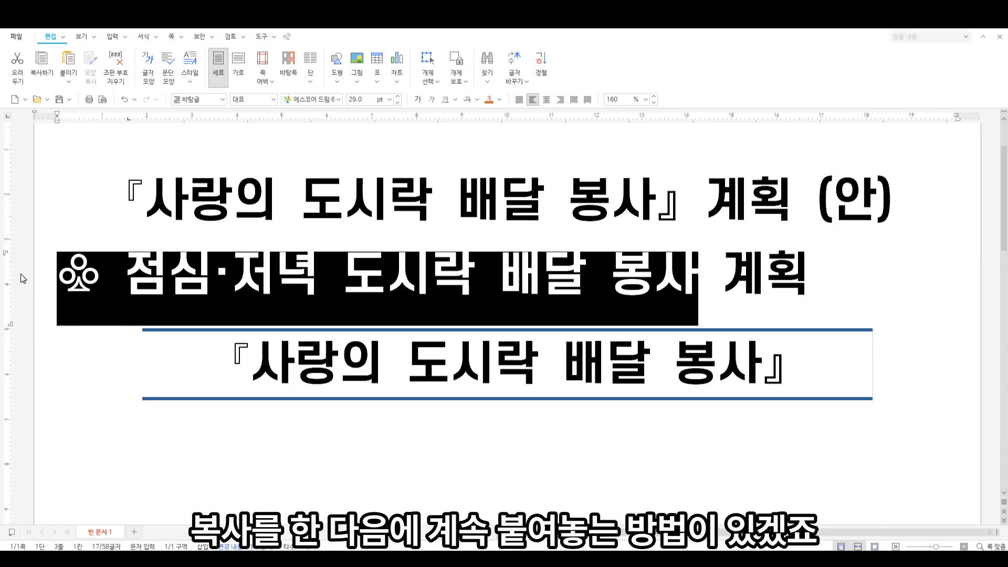
left_click(847, 278)
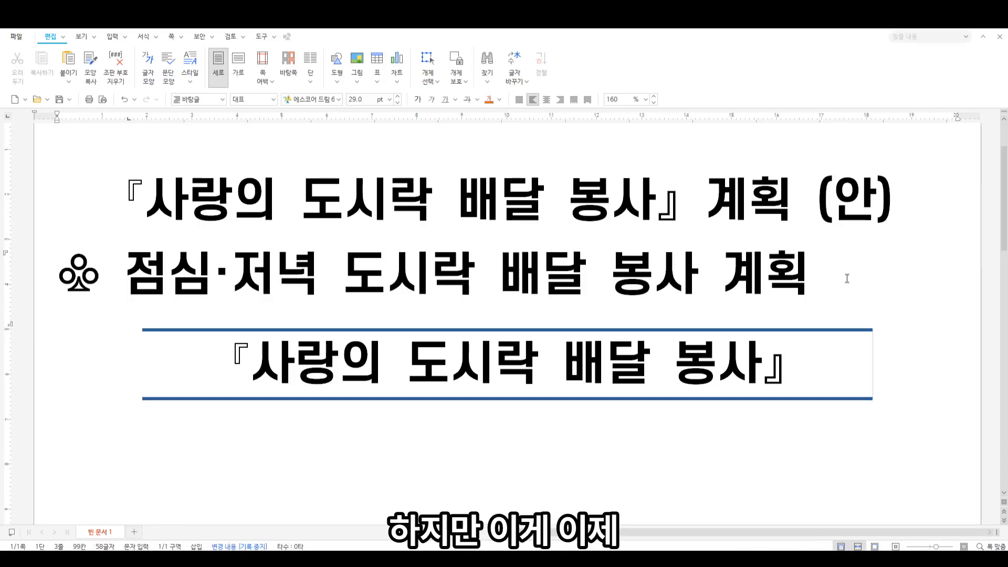
left_click(69, 82)
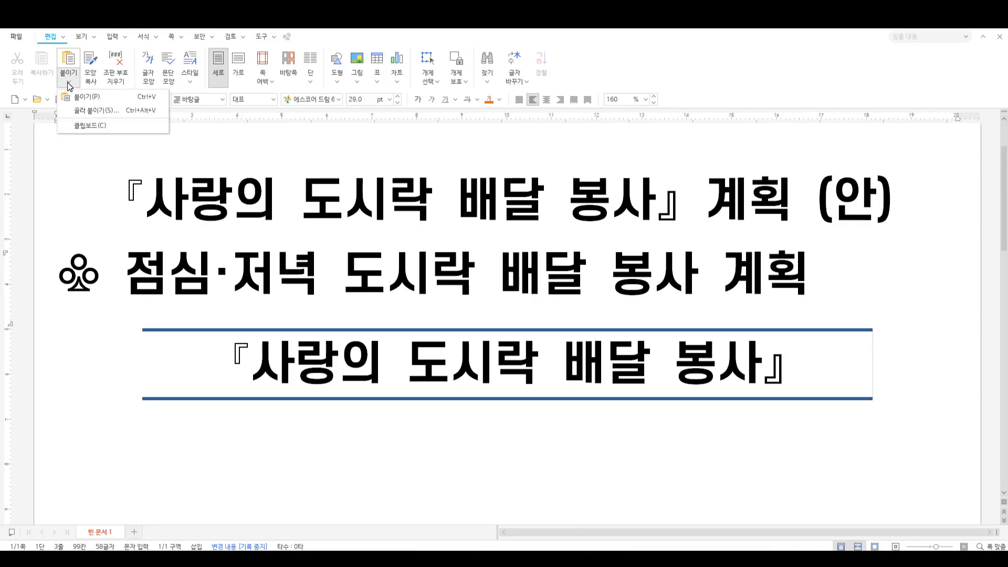
left_click(89, 126)
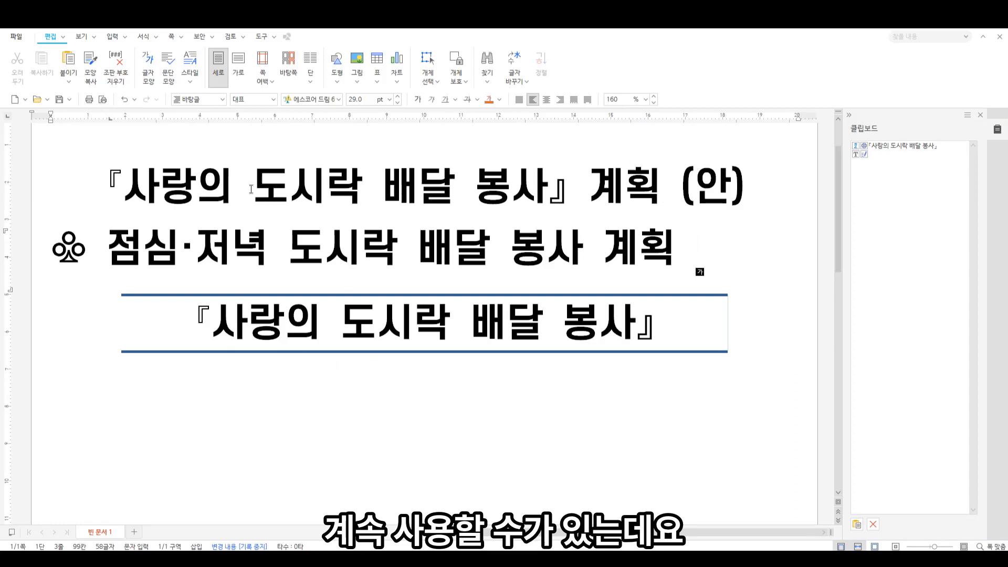
Copy the first title line ending in 계획 (안), try pasting it over the boxed title and undo the paste.
left_click_drag(105, 184, 745, 185)
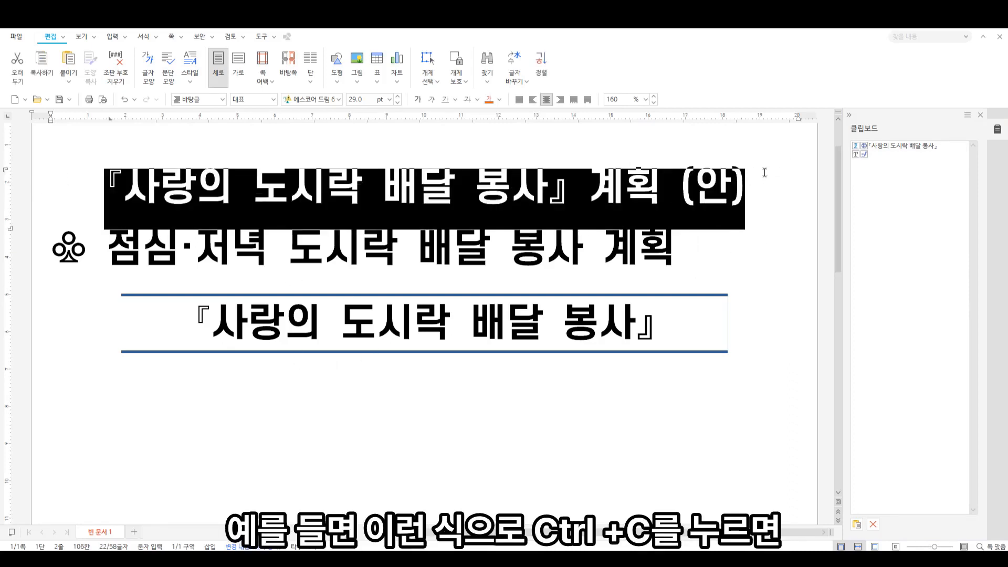
key("ctrl+c")
triple_click(432, 316)
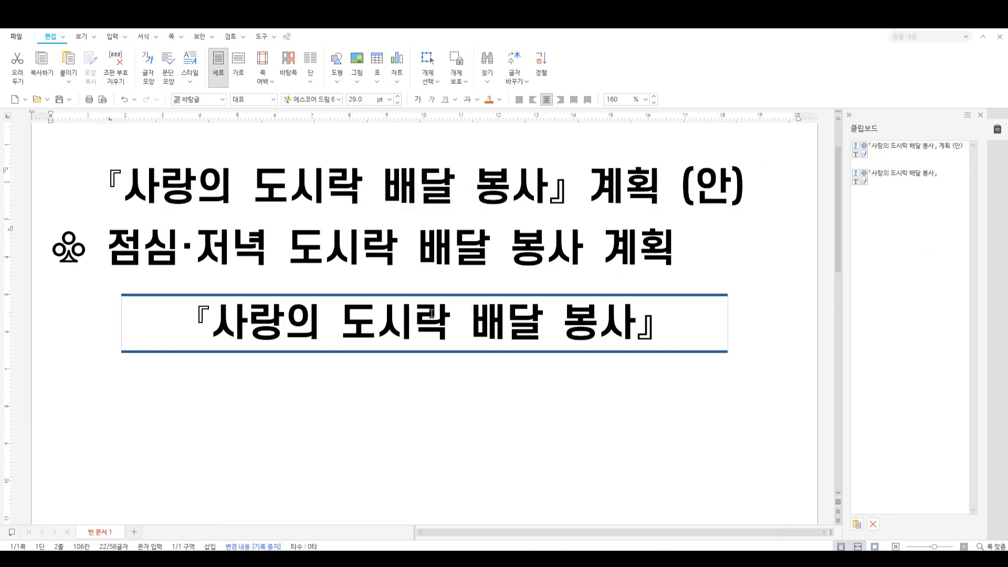
key("ctrl+v")
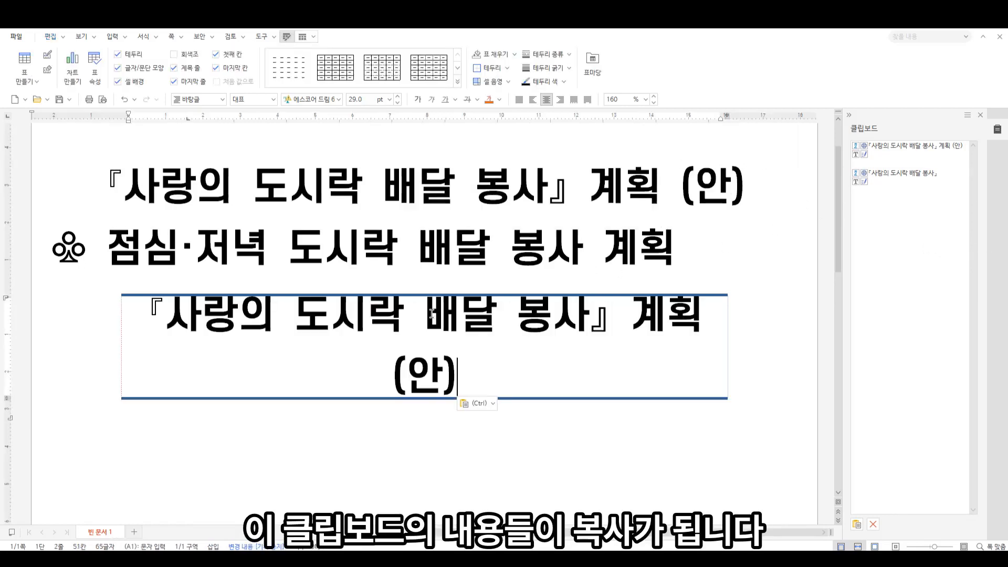
key("ctrl+z")
Copy the boxed title, undo its trial paste over the 점심·저녁 line, and copy that line to the clipboard as well.
key("ctrl+c")
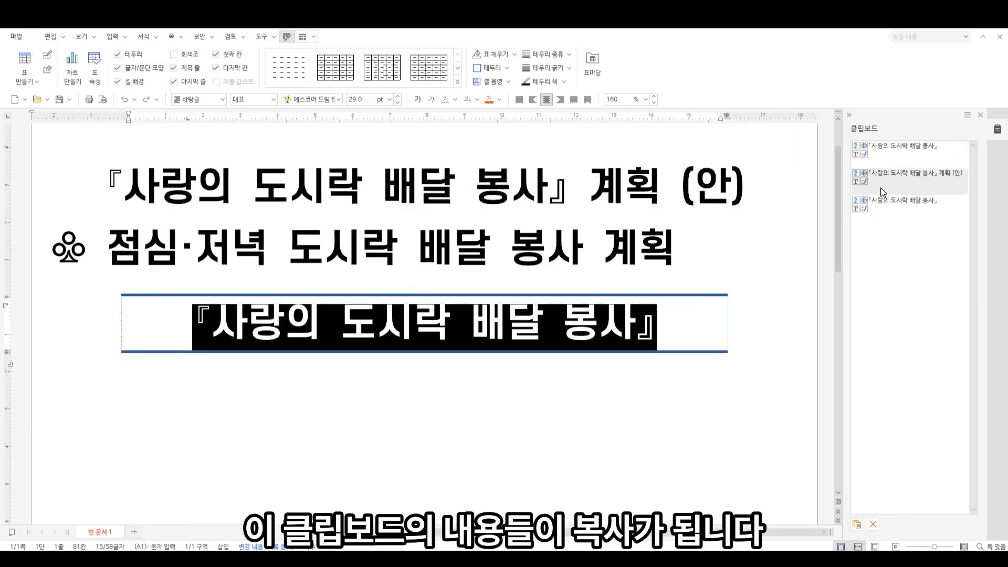
left_click_drag(681, 244, 21, 256)
key("ctrl+v")
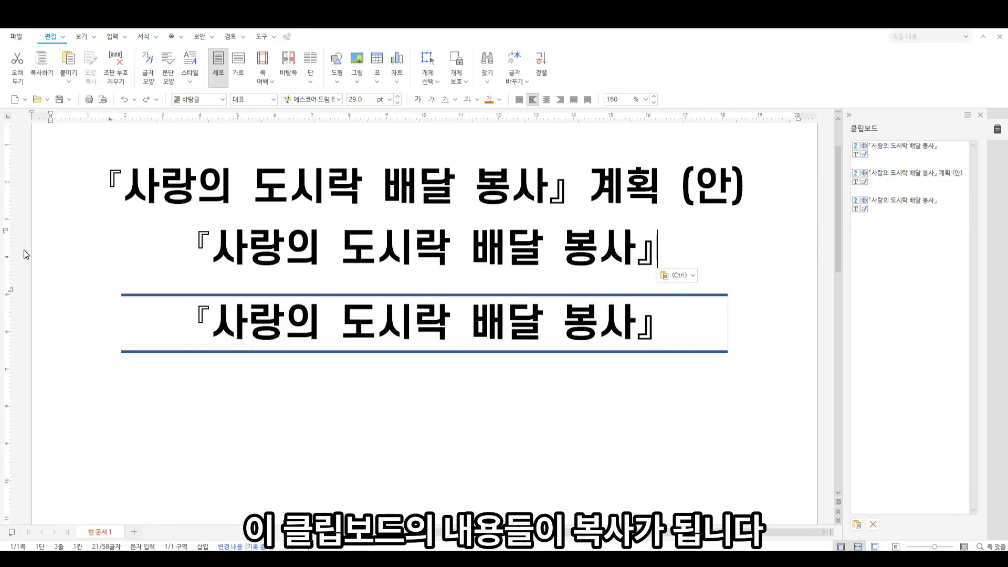
key("ctrl+z")
key("ctrl+c")
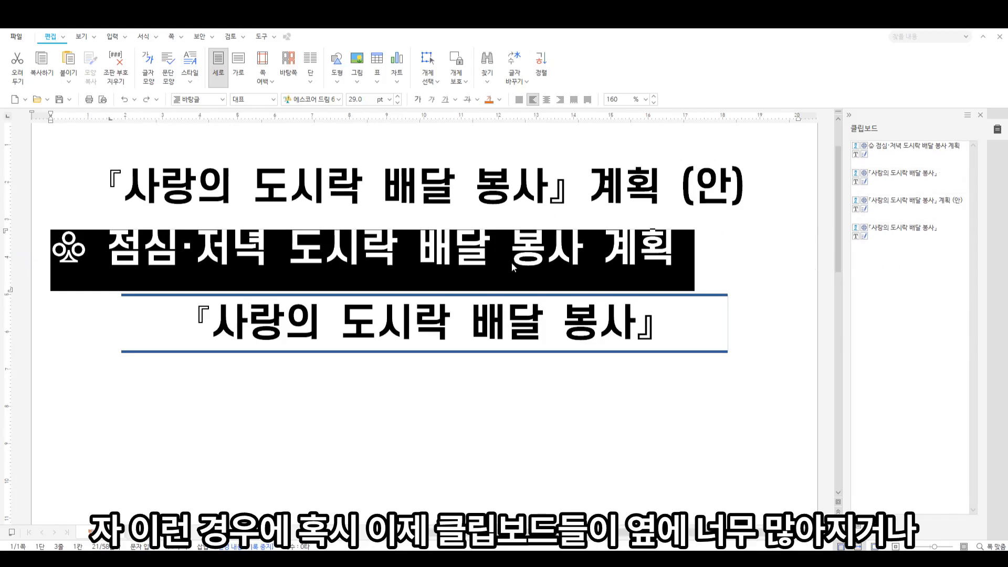
Leave the 점심·저녁 line unselected, close the 클립보드 pane and place the cursor at the end of that line.
left_click(709, 247)
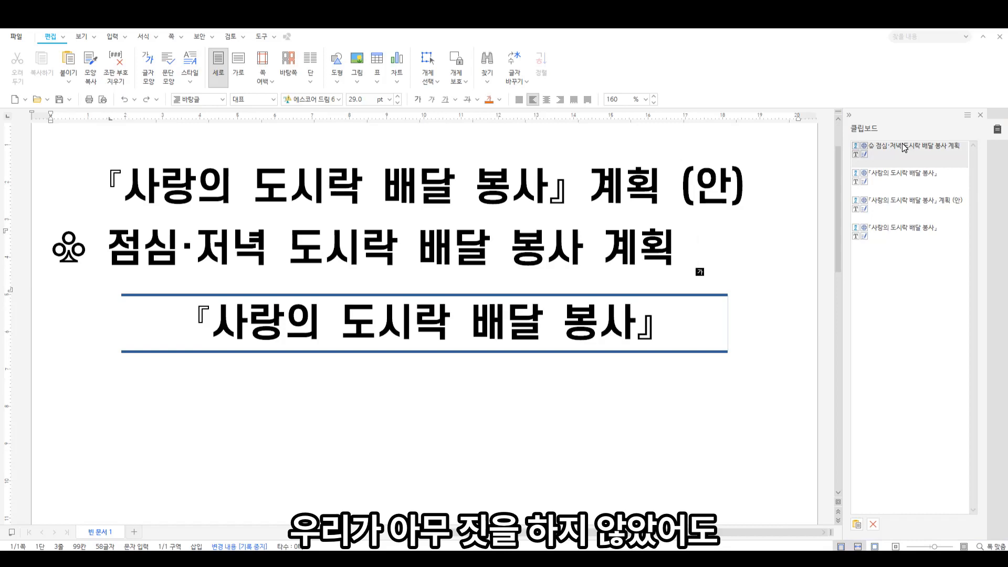
left_click(982, 119)
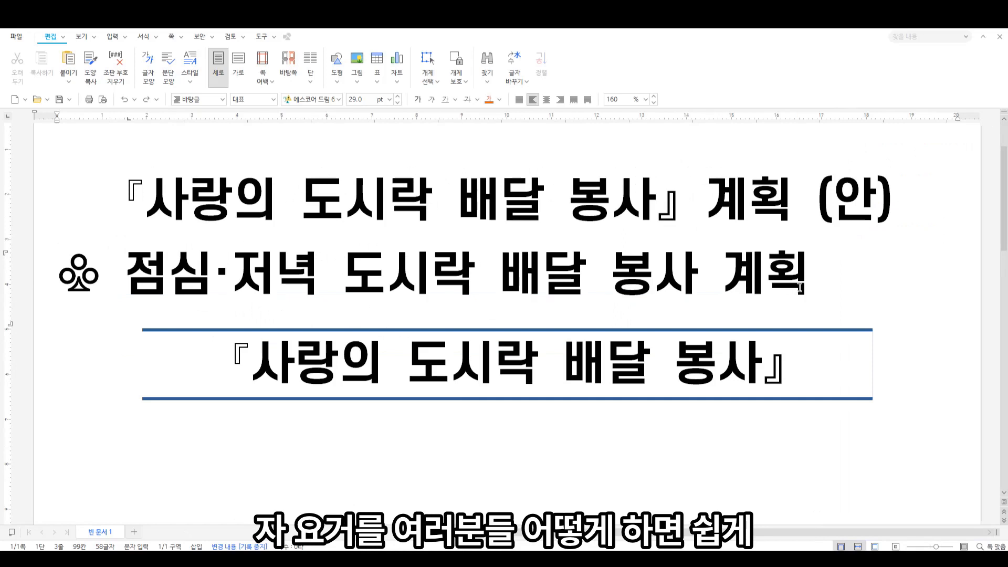
left_click(828, 281)
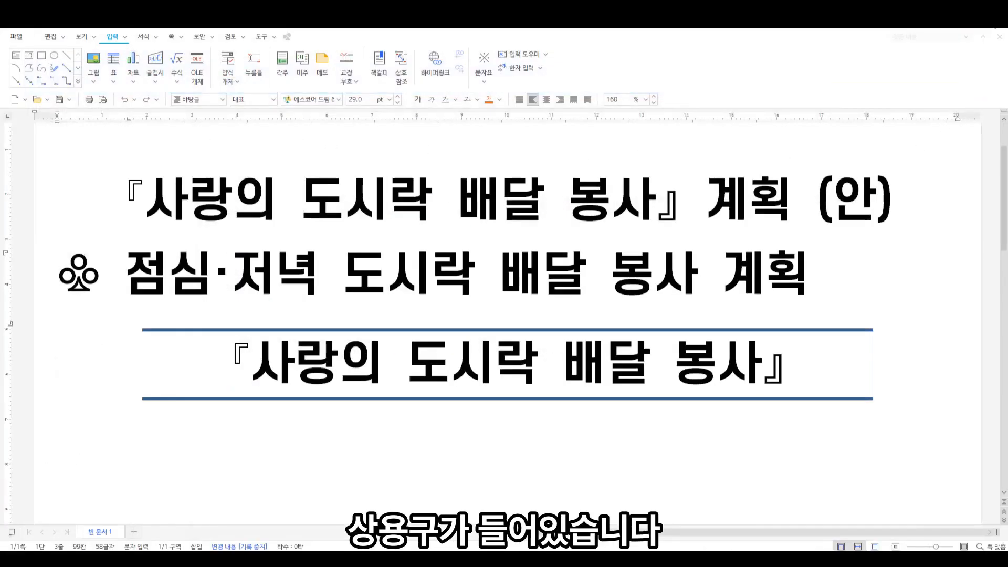
Look through the 상용구 commands of 입력 도우미 and leave without choosing one.
left_click(125, 37)
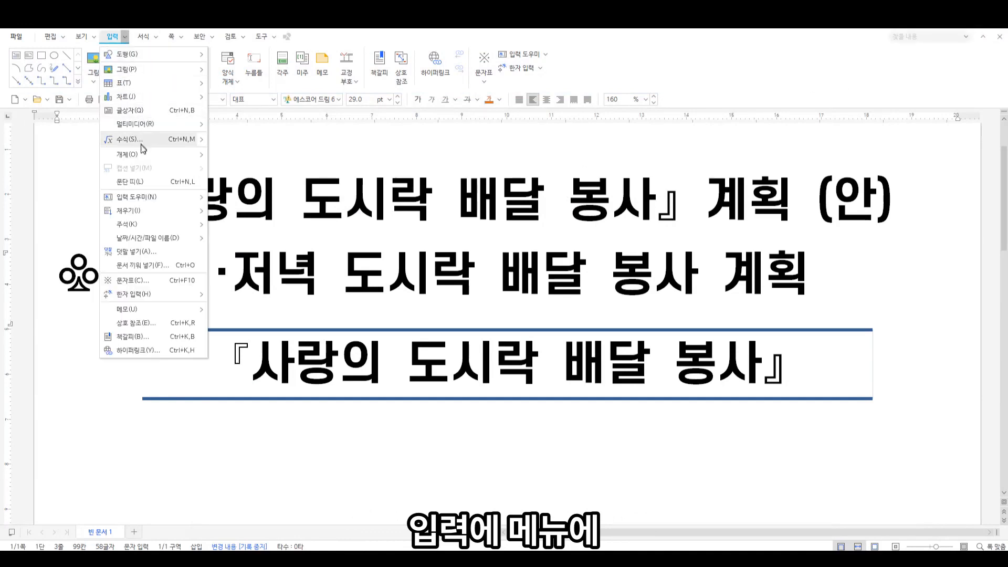
mouse_move(144, 198)
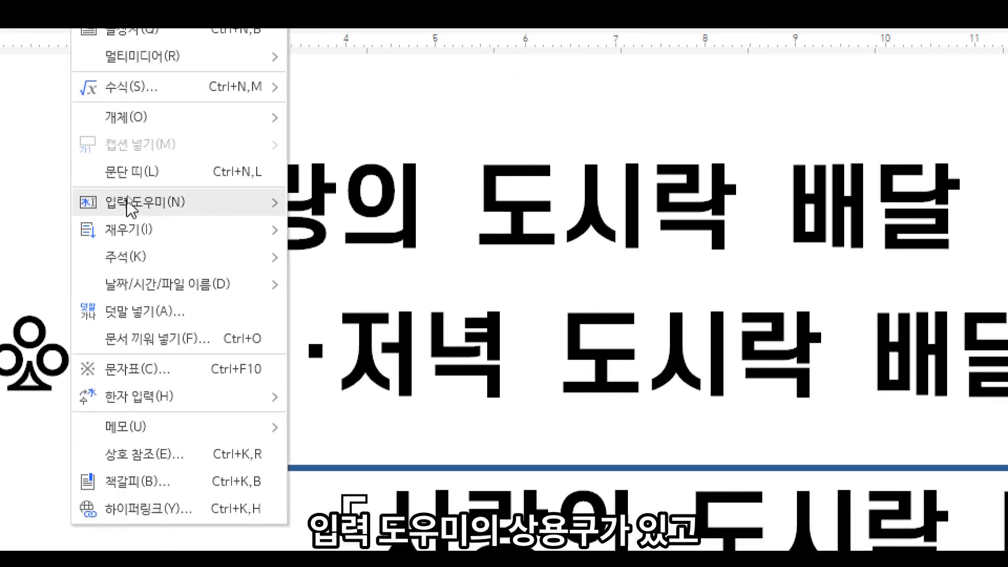
mouse_move(182, 196)
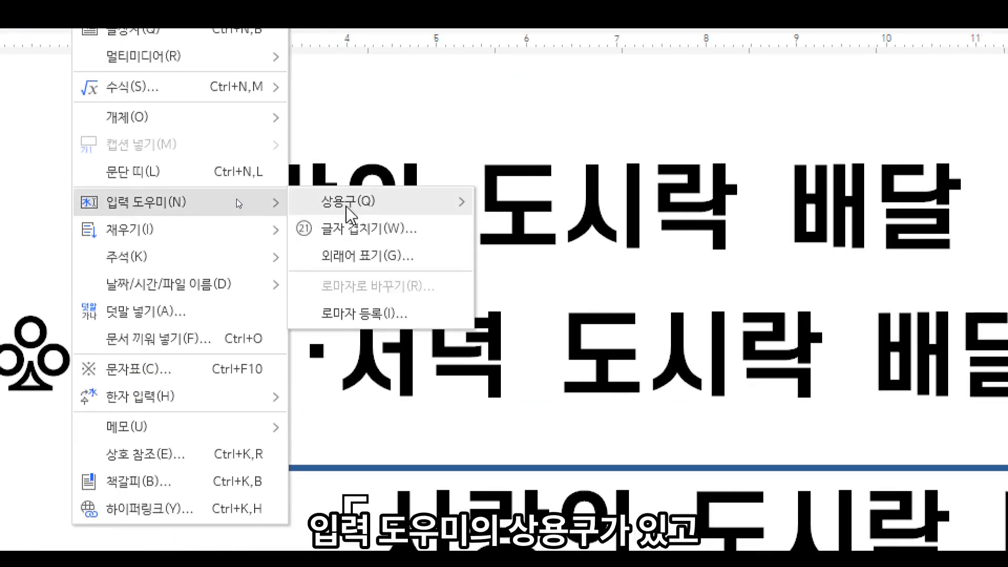
mouse_move(349, 213)
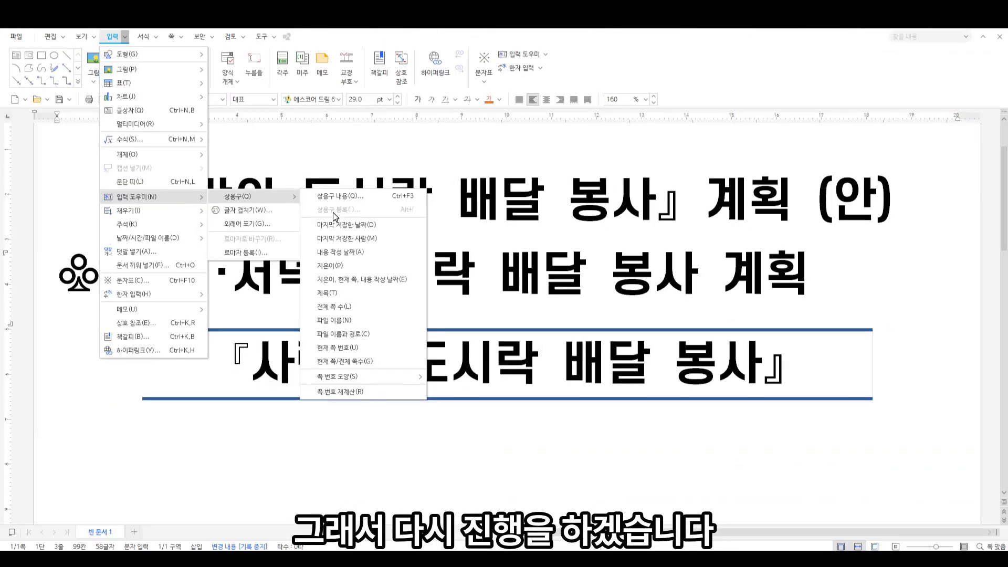
left_click(578, 105)
Select 『사랑의 도시락 배달 봉사』 in the first title line and open 글자 상용구 등록 for it.
left_click_drag(111, 197, 677, 220)
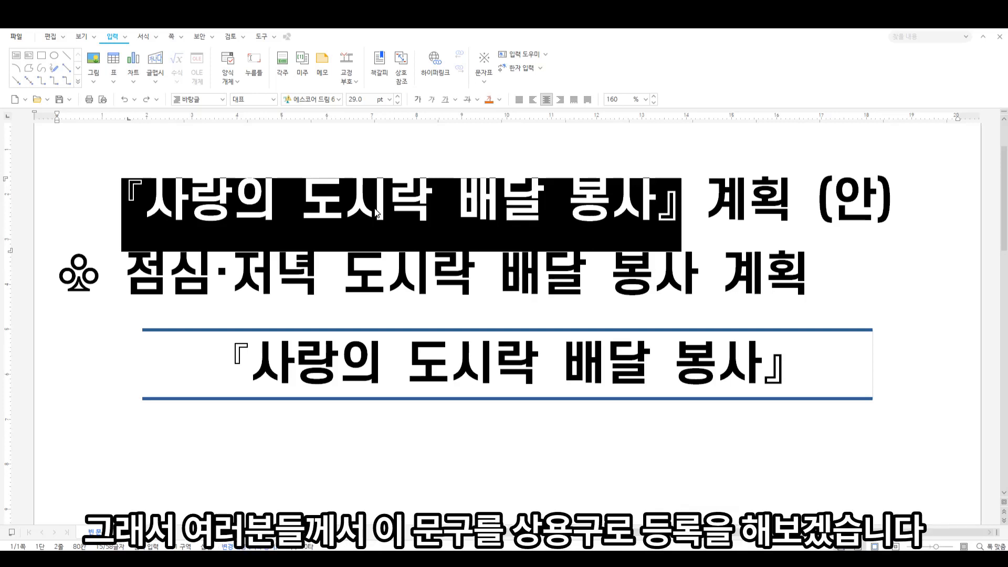
left_click_drag(679, 212, 76, 209)
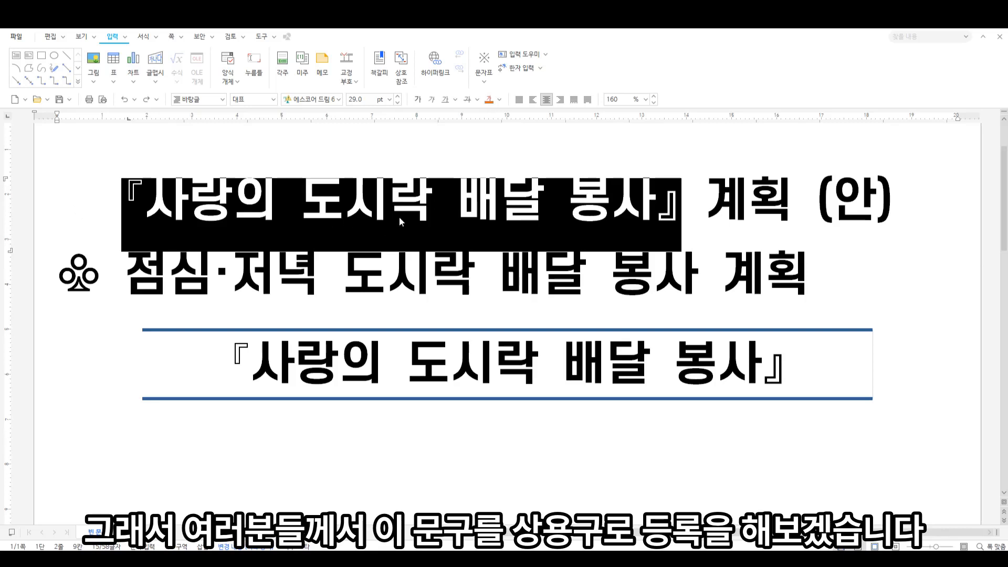
left_click(252, 200)
left_click_drag(125, 191, 687, 216)
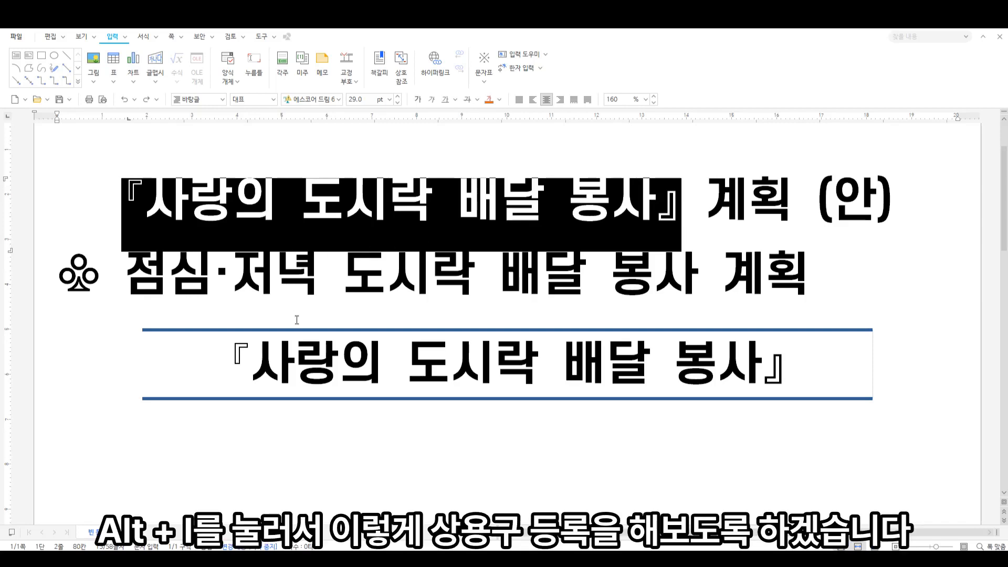
key("alt+i")
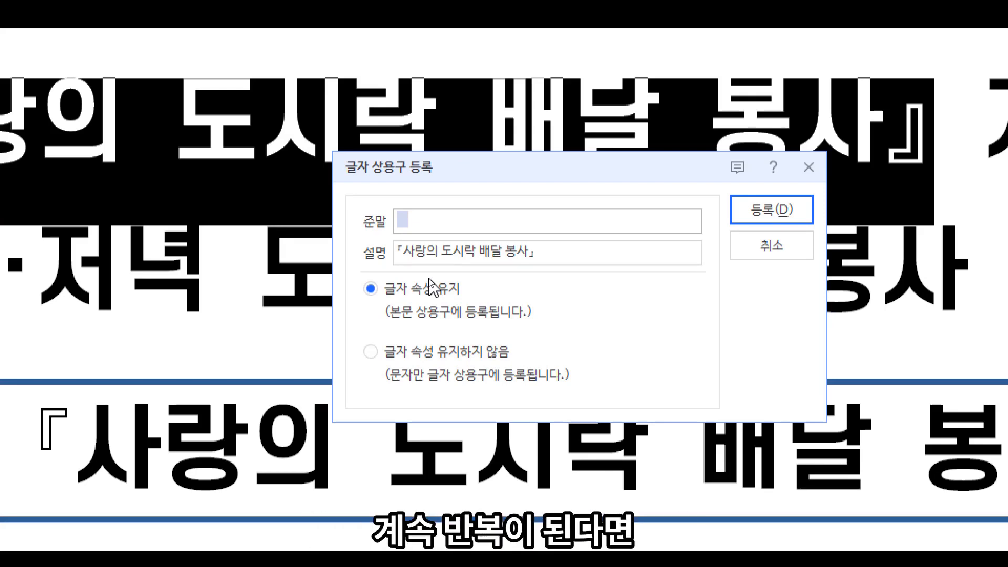
Try ㅅ, 사 and other short 준말 abbreviations for the phrase, clearing each trial.
type("ㅅ")
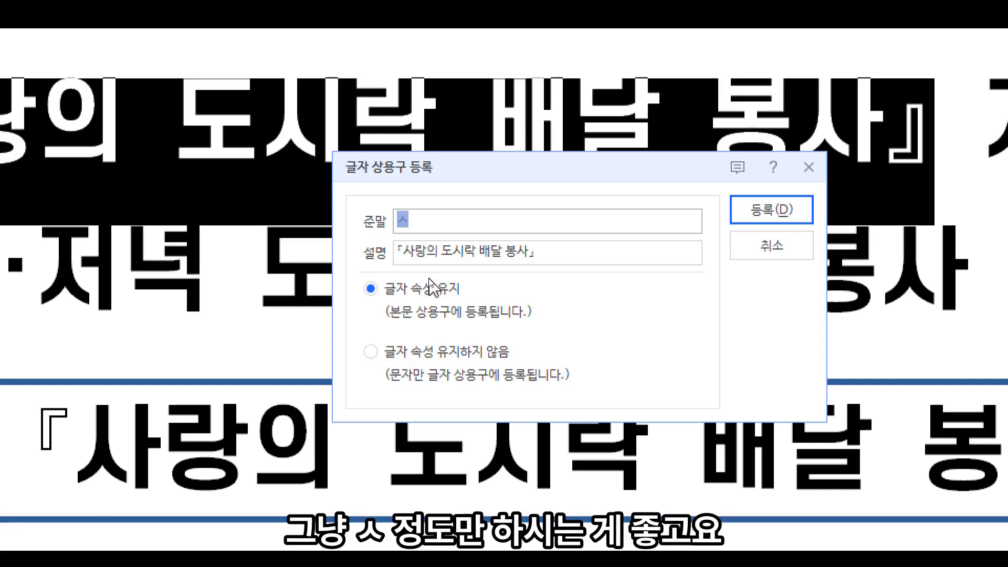
key("BackSpace")
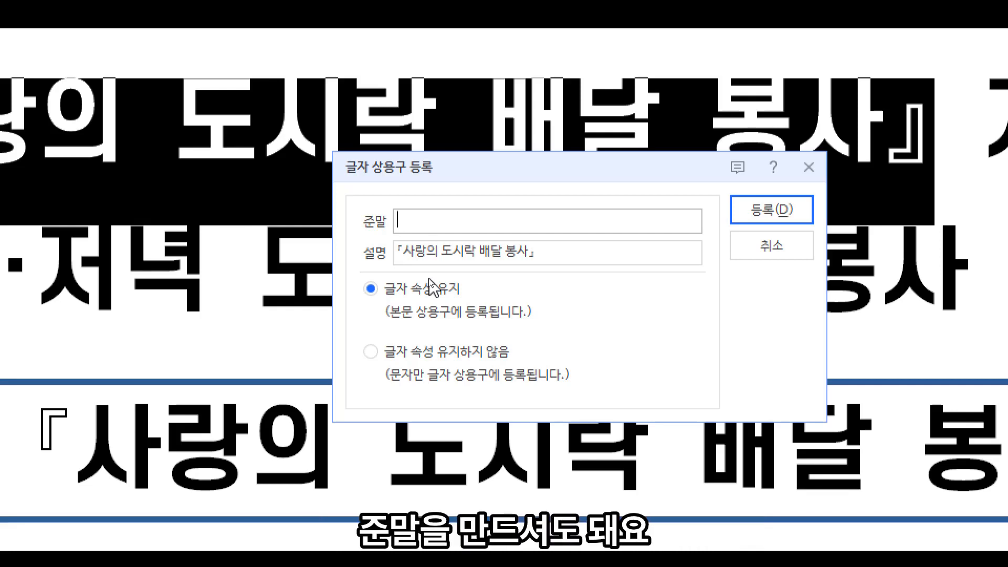
type("결")
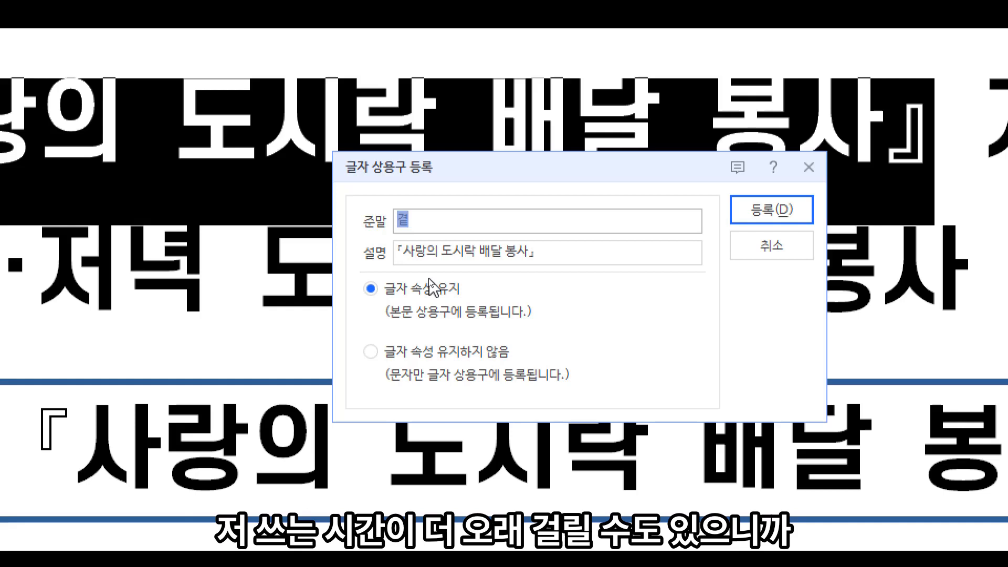
key("BackSpace")
key("BackSpace")
key("BackSpace")
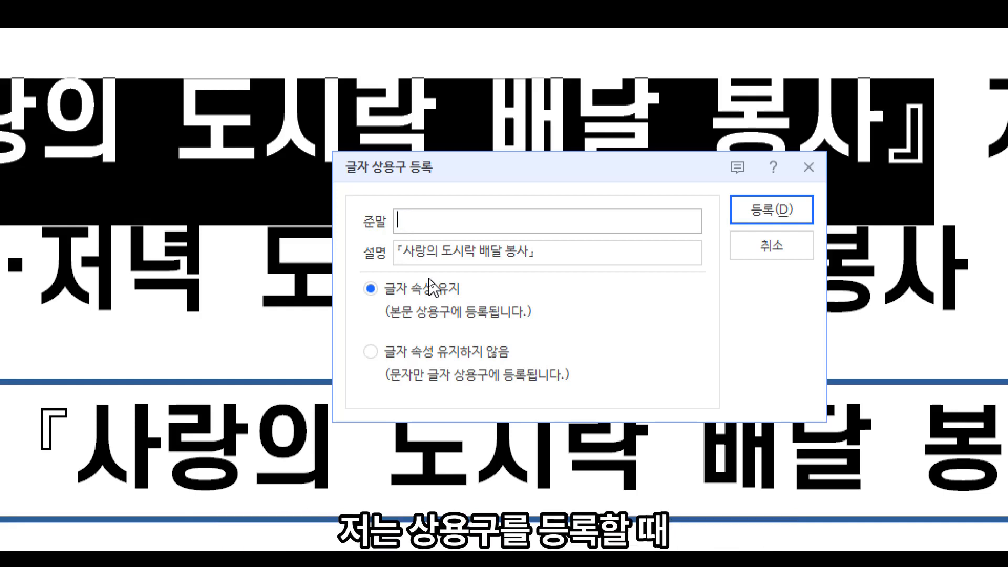
type("사")
key("BackSpace")
key("BackSpace")
type("라")
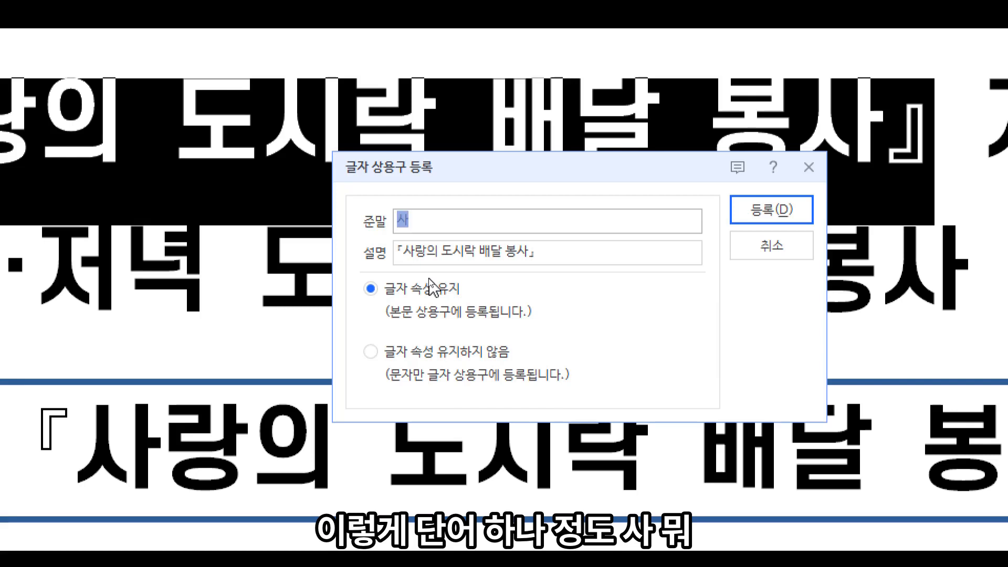
key("BackSpace")
key("BackSpace")
type("랑")
key("BackSpace")
key("BackSpace")
type("ㄱ,ㄴ")
key("BackSpace")
key("BackSpace")
key("BackSpace")
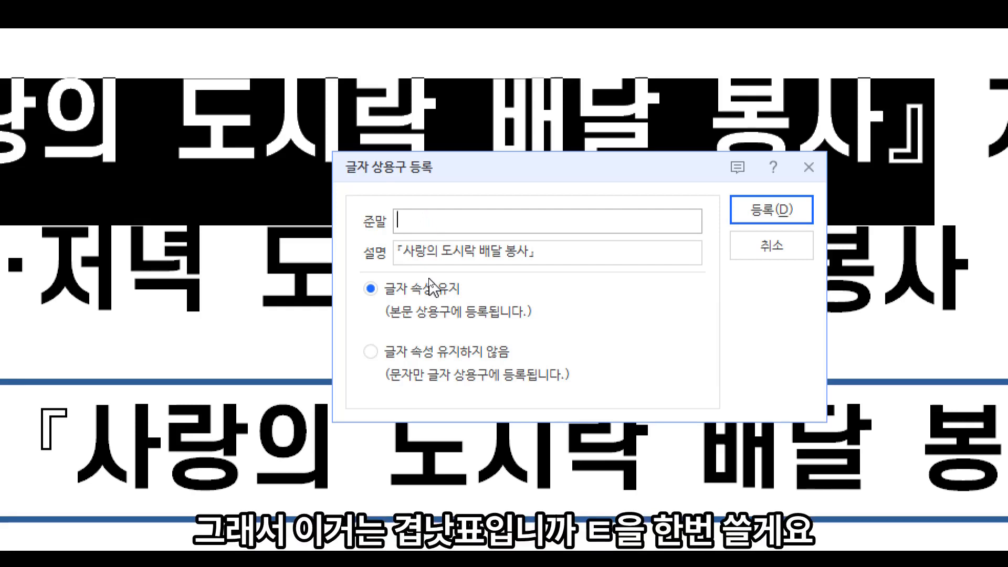
Register the phrase as a 상용구 with the 준말 ㅌ, using 글자 속성 유지.
type("ㅌ")
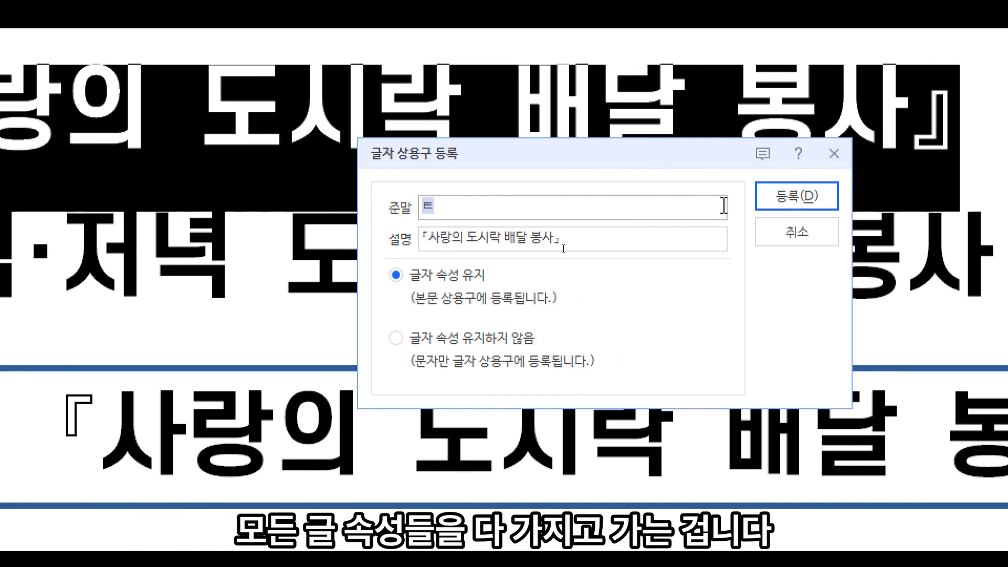
left_click(805, 198)
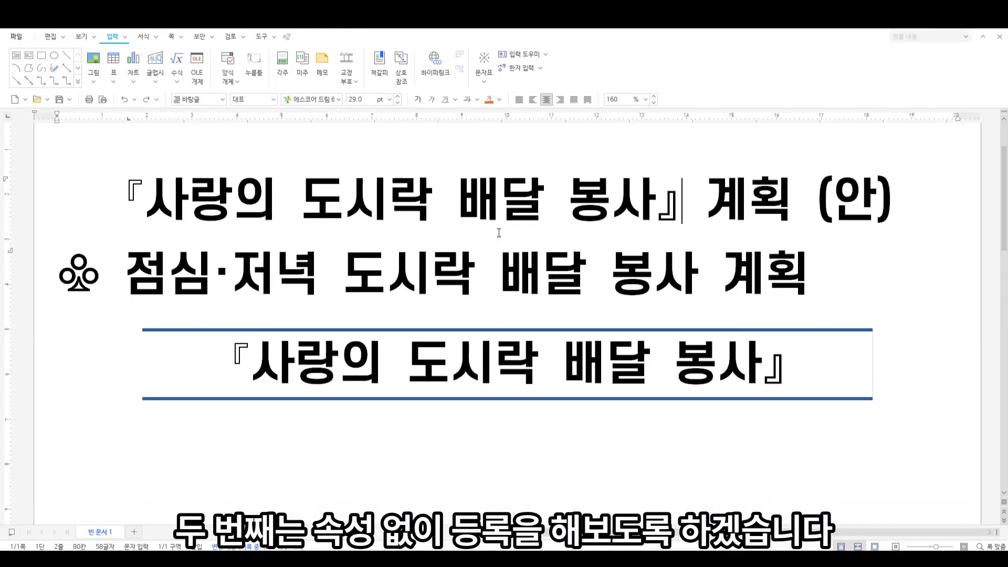
Register the whole first title line ending in 계획 (안) as a 상용구 with the 준말 ㄱ and 글자 속성 유지하지 않음.
left_click(115, 195)
left_click_drag(116, 195, 926, 235)
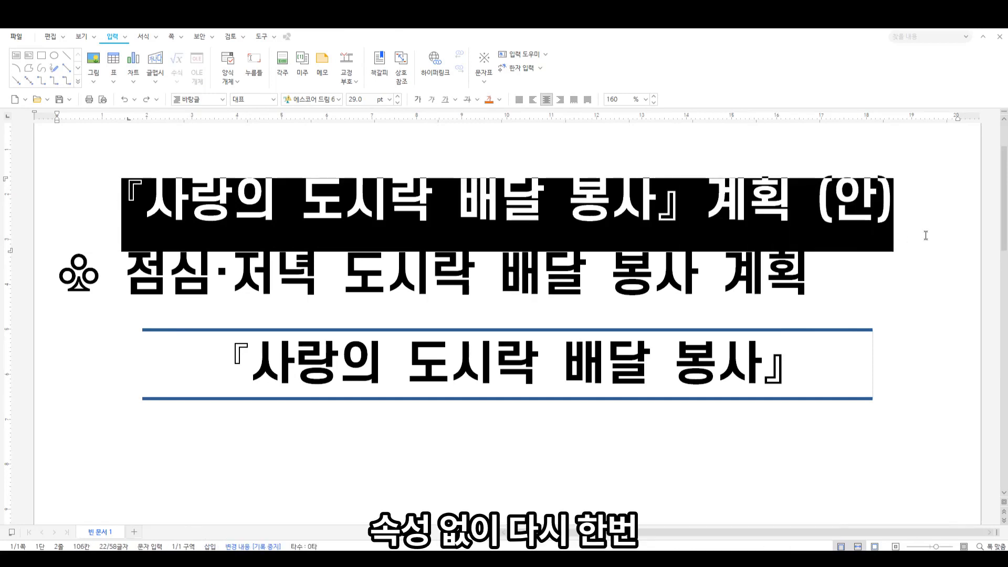
left_click(126, 37)
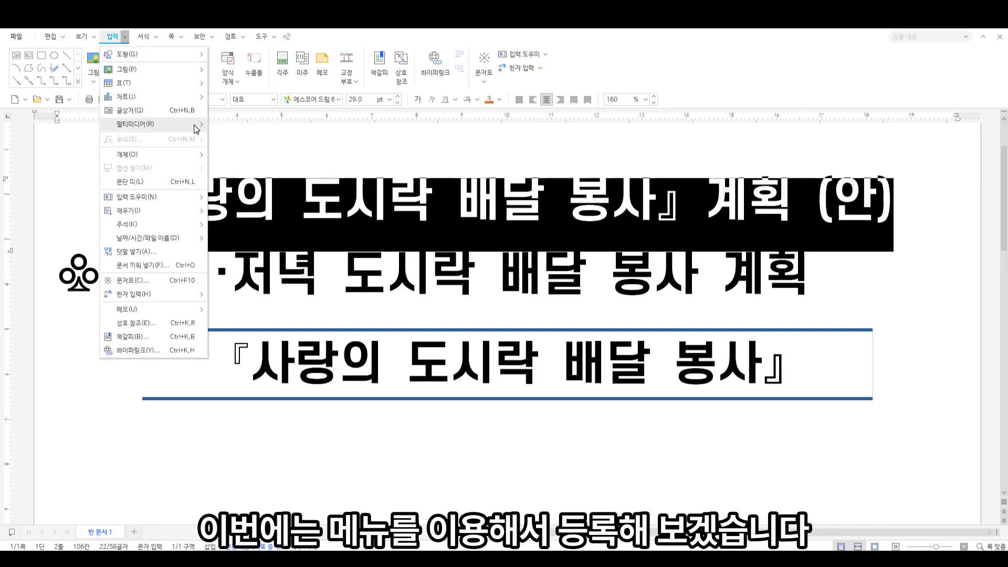
mouse_move(202, 196)
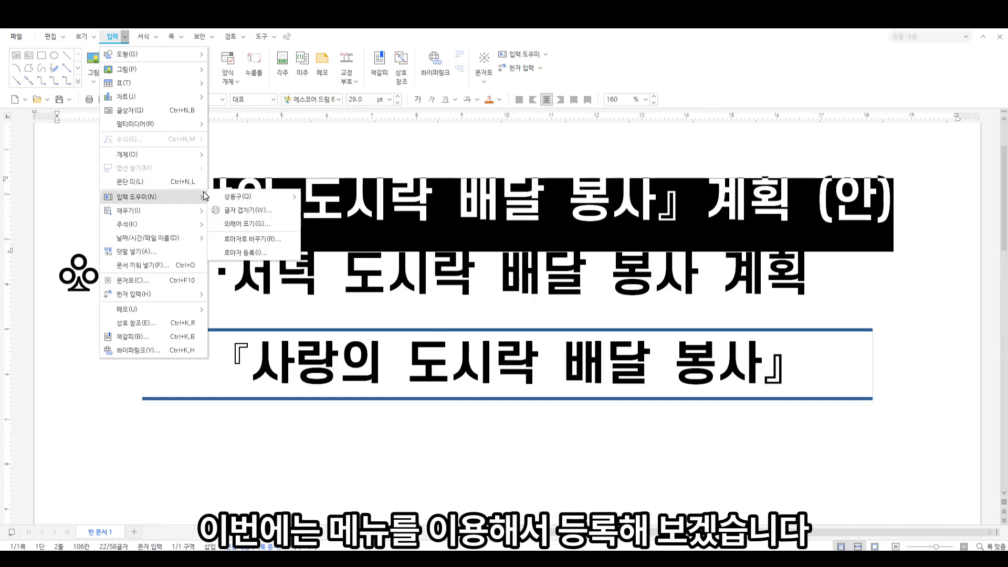
mouse_move(274, 195)
left_click(338, 210)
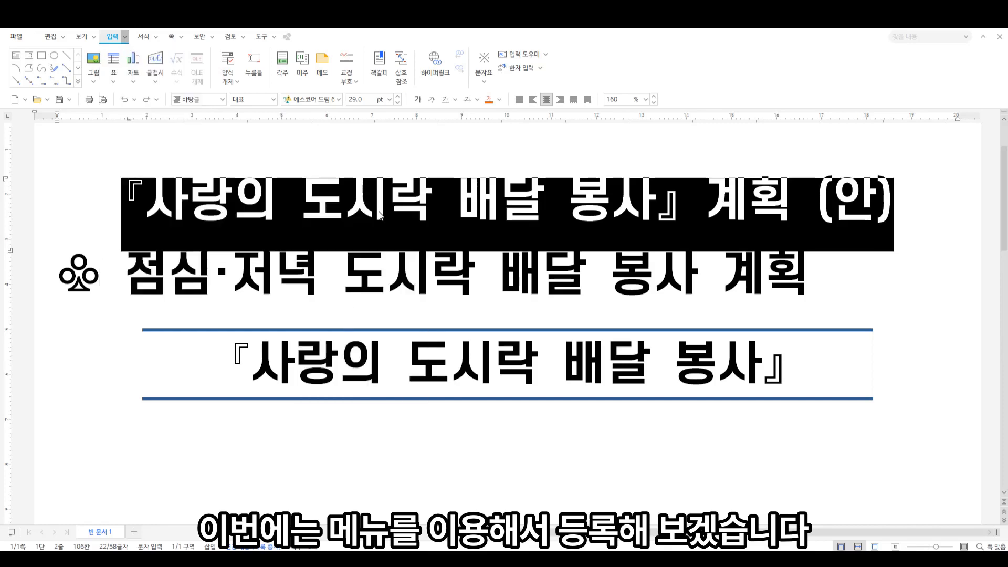
type("ㄱ")
left_click(406, 316)
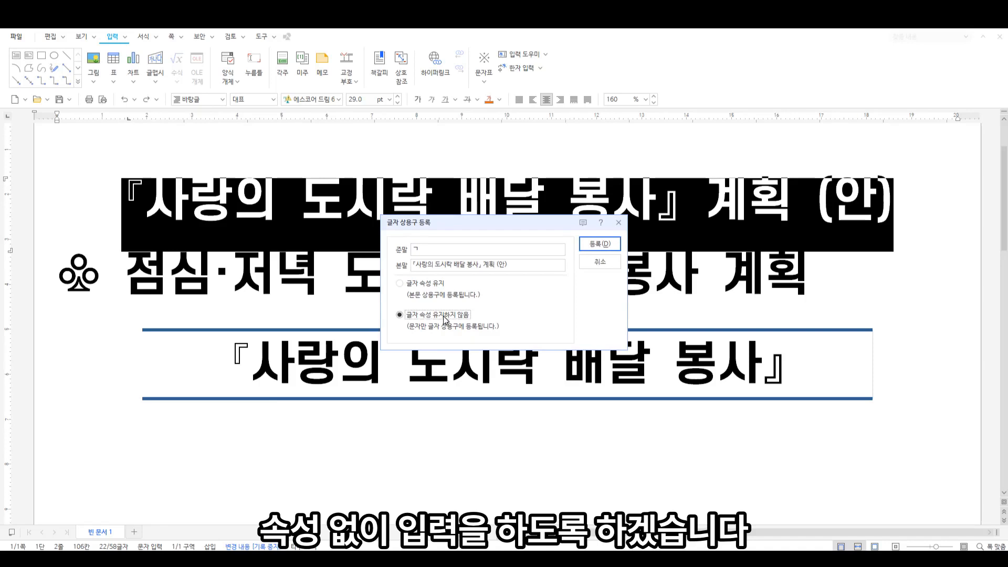
left_click(604, 245)
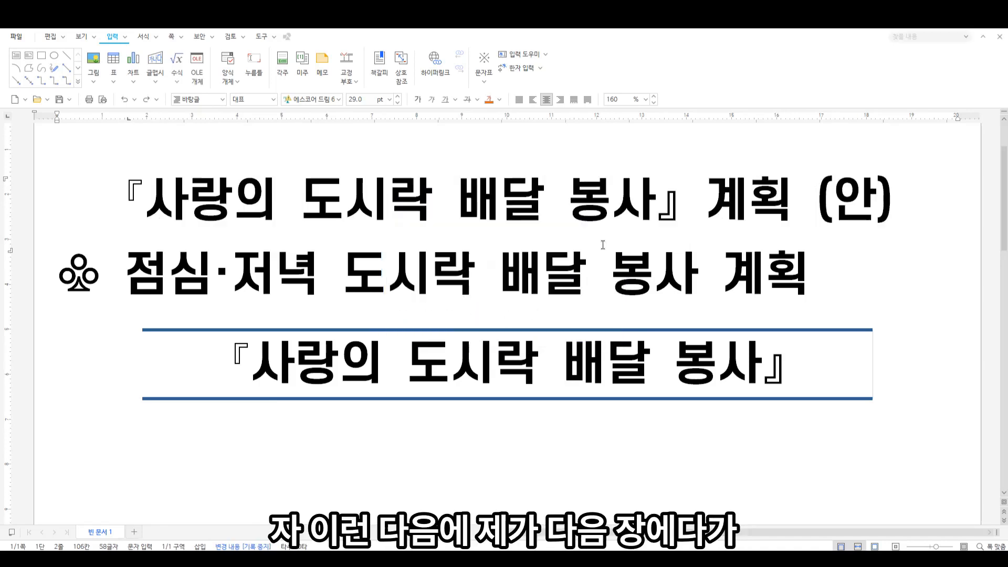
Start a new page below the boxed title and enter the abbreviation ㅌ on it.
key("Return")
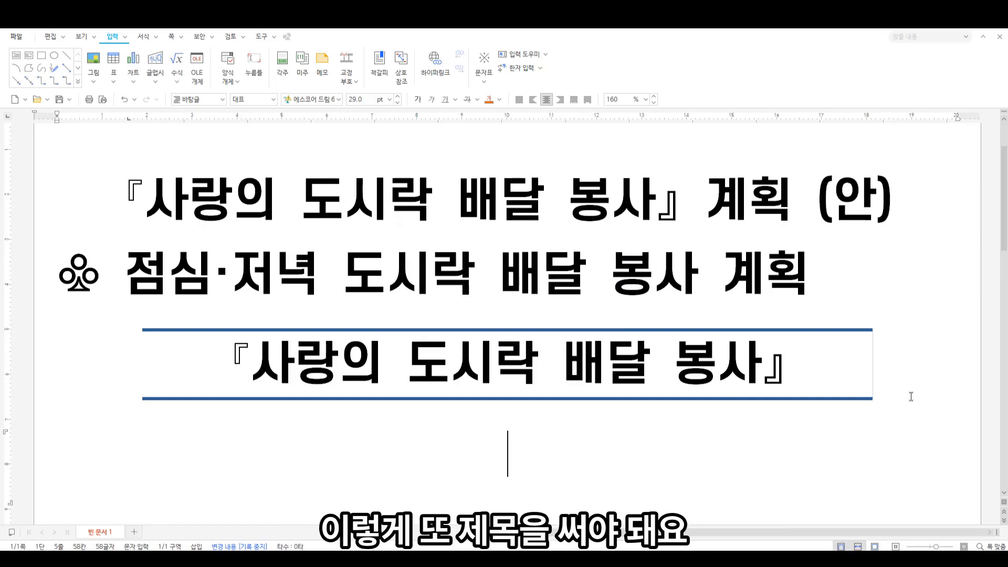
key("ctrl+Return")
scroll(893, 421, "down", 3)
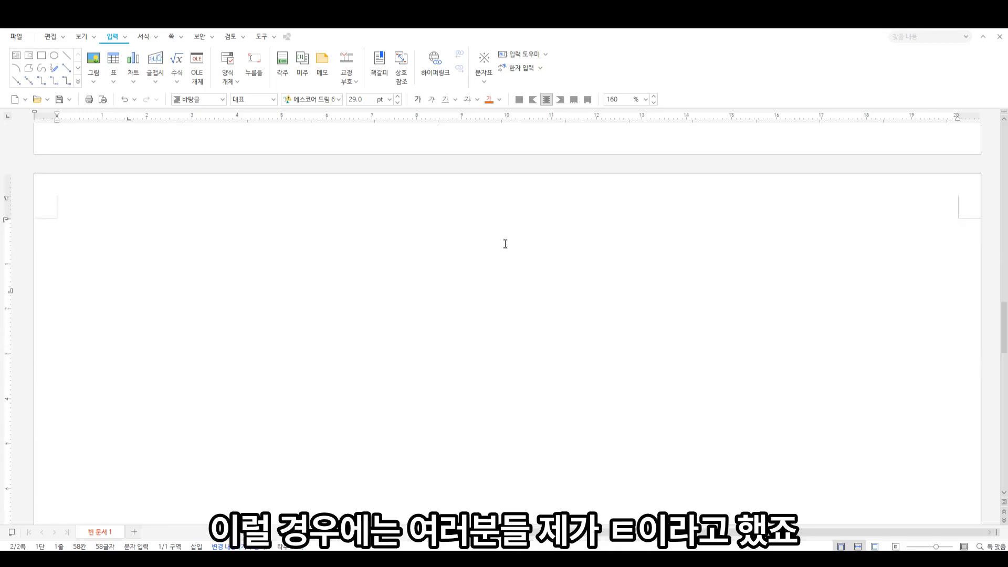
type("ㅌ")
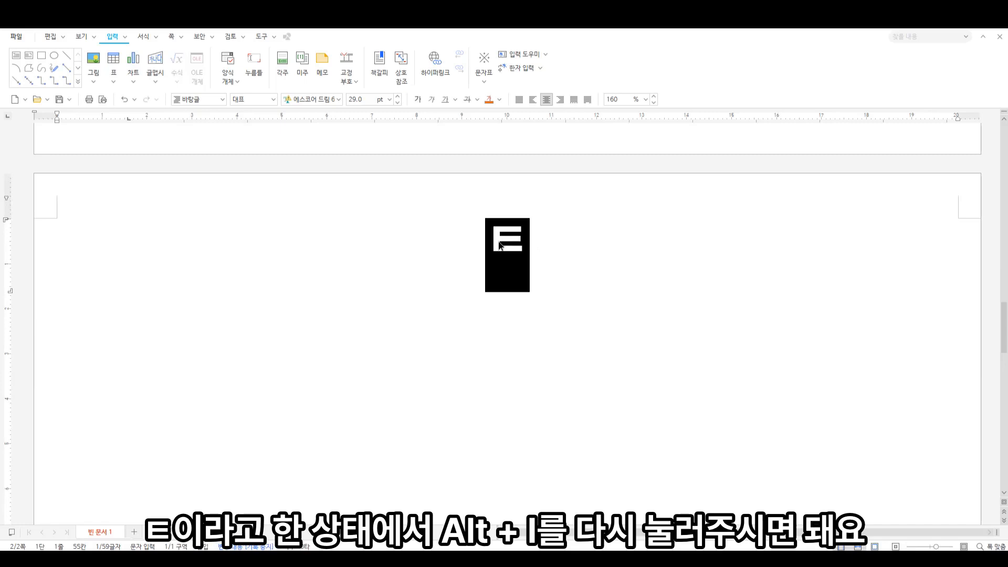
Try calling up the phrase stored under ㅌ and show the 상용구 내용 command.
key("alt+i")
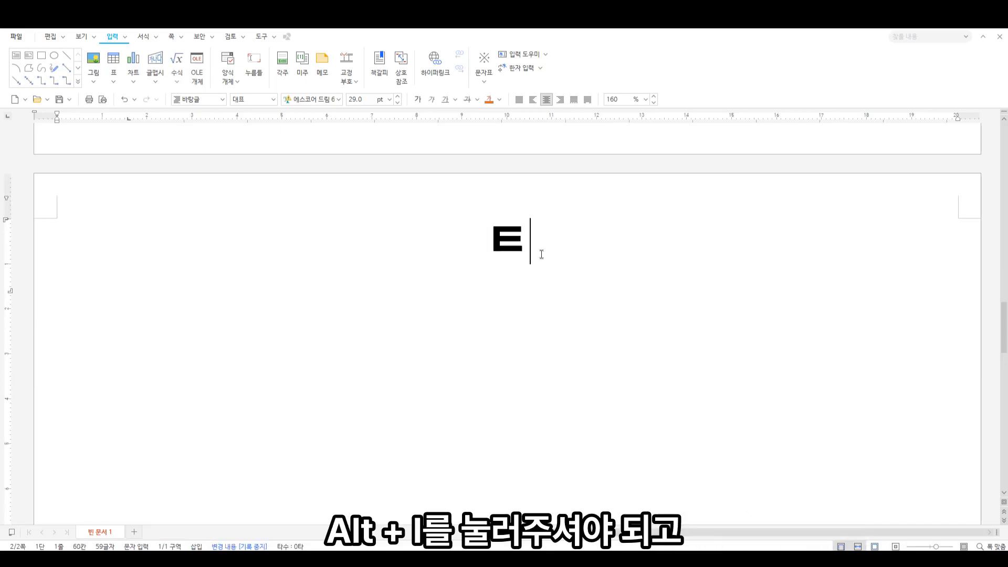
left_click(124, 36)
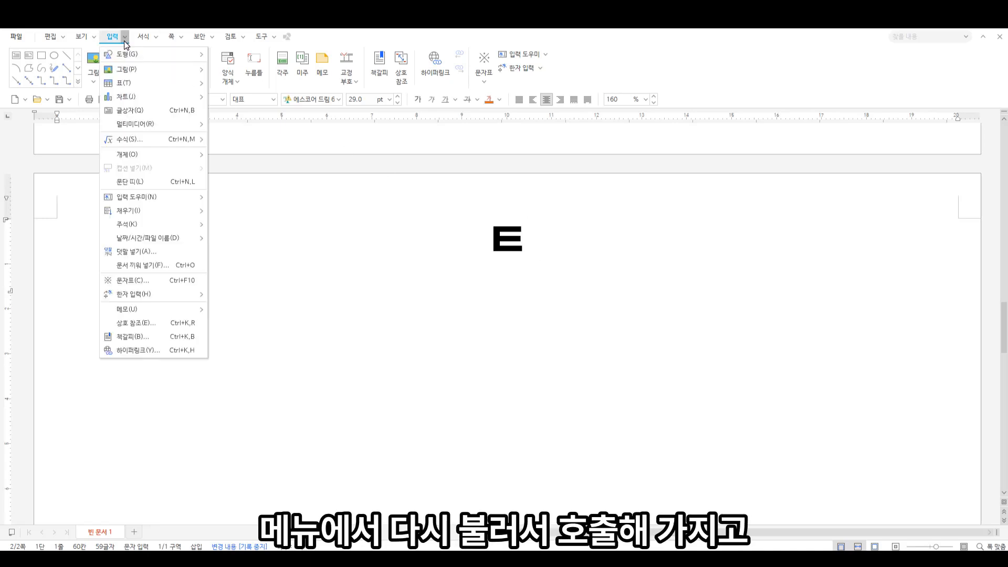
mouse_move(185, 197)
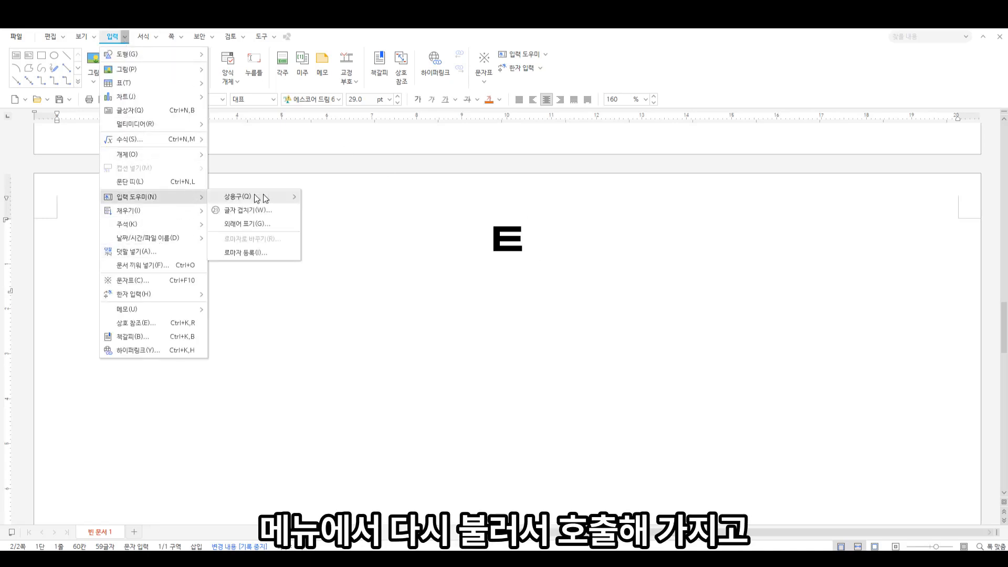
mouse_move(279, 198)
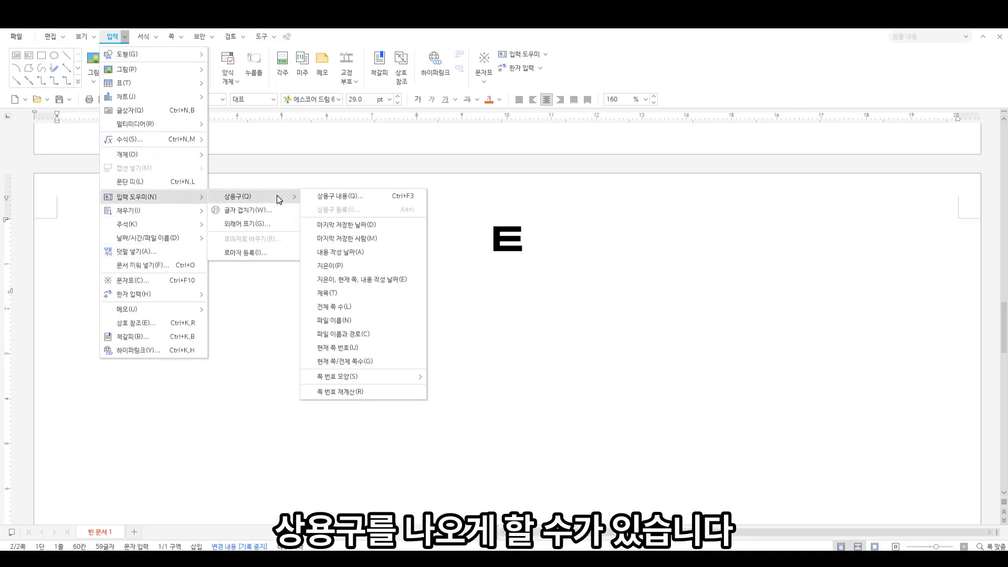
left_click(339, 199)
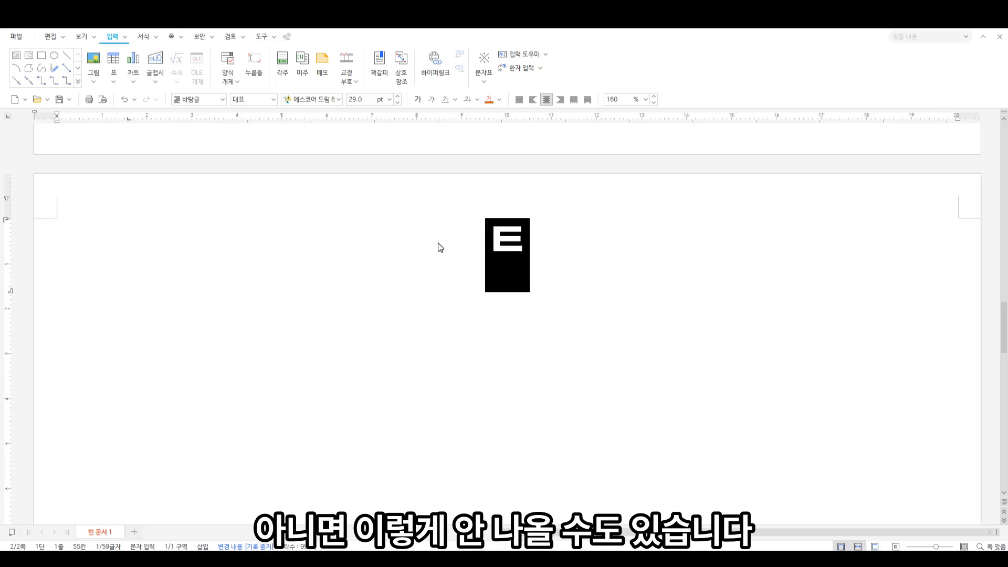
Open 상용구 registration for the selected ㅌ and cancel it.
key("alt+i")
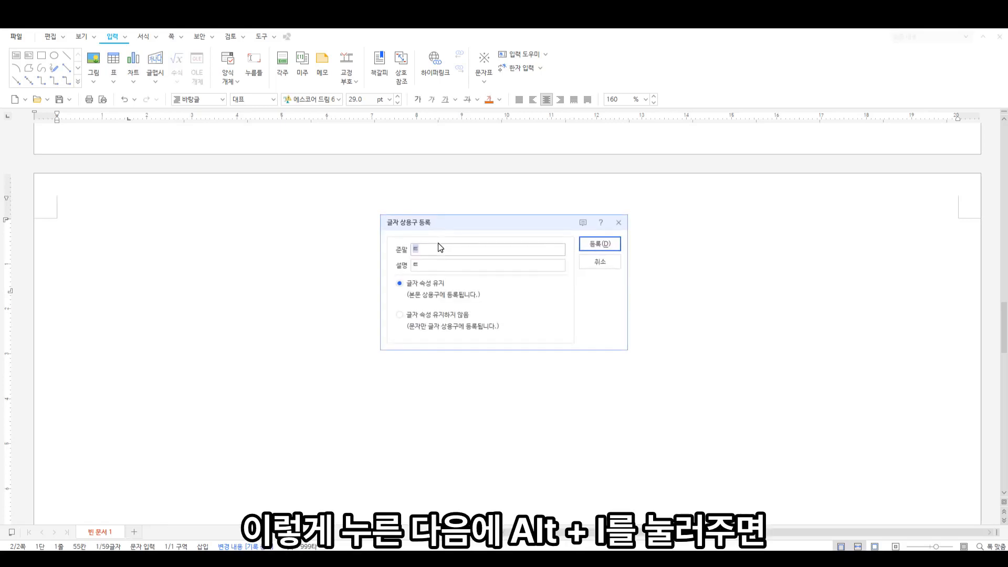
left_click(600, 263)
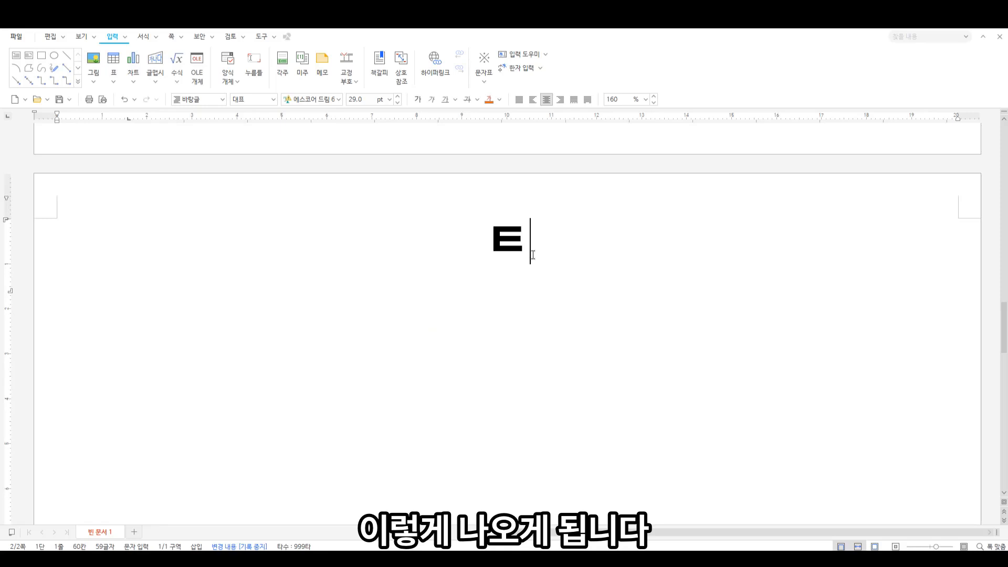
Recall the phrase stored under ㅌ on the new page, and recall it once more on a second line.
key("alt+i")
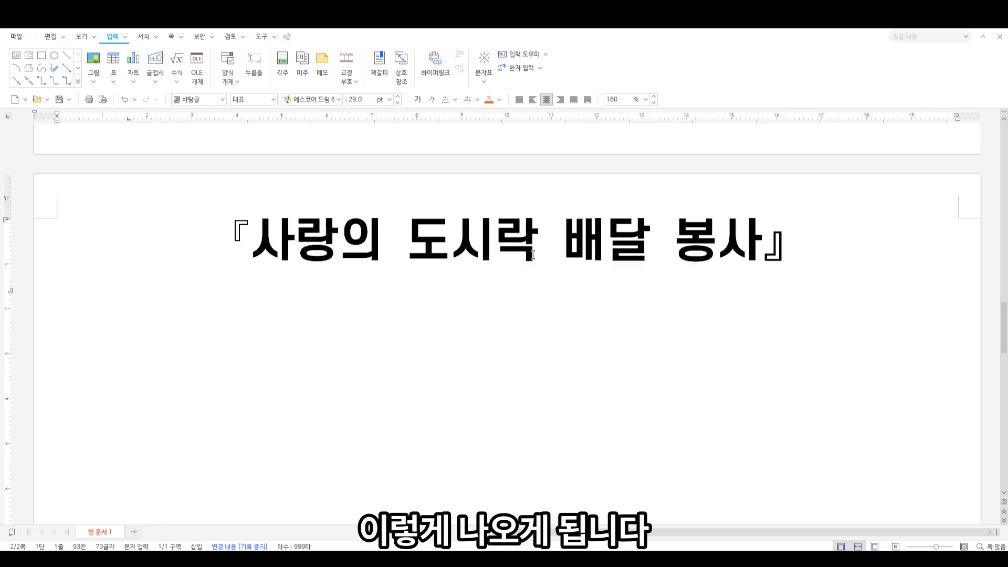
key("Return")
type("ㅌ")
key("alt+i")
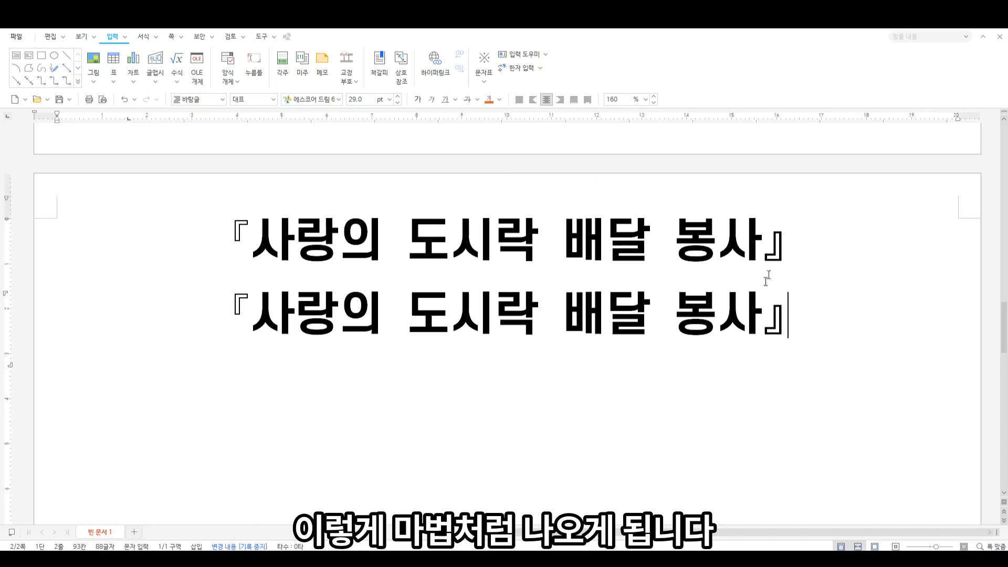
Start a third line and set its text to 맑은 고딕, 16 pt, in orange.
key("Return")
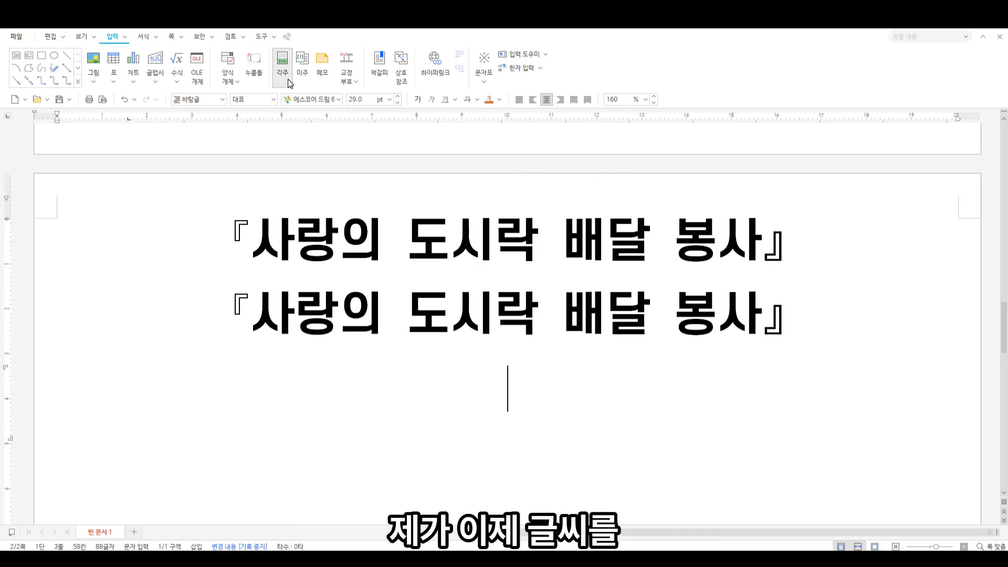
left_click(338, 99)
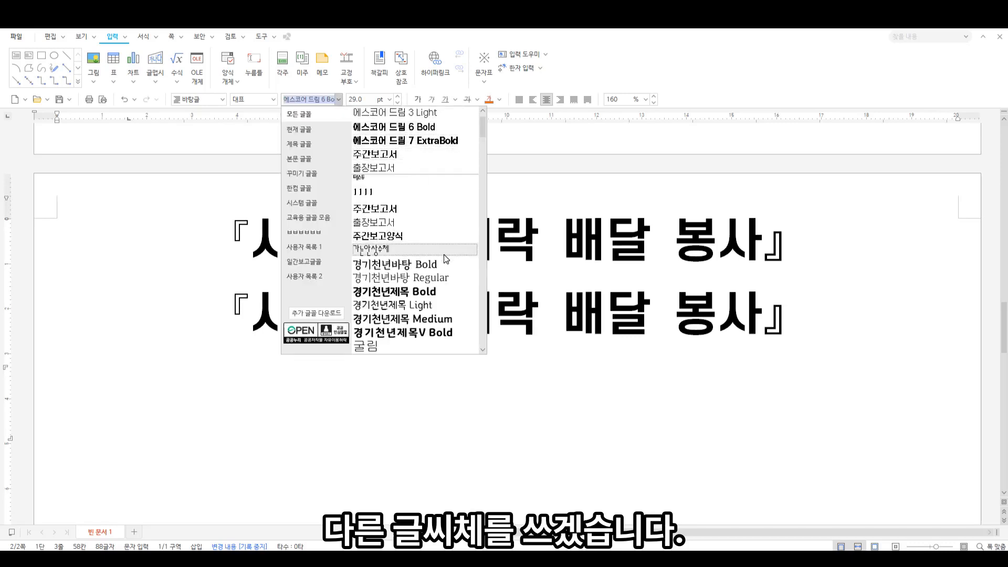
scroll(400, 255, "down", 5)
scroll(400, 256, "down", 2)
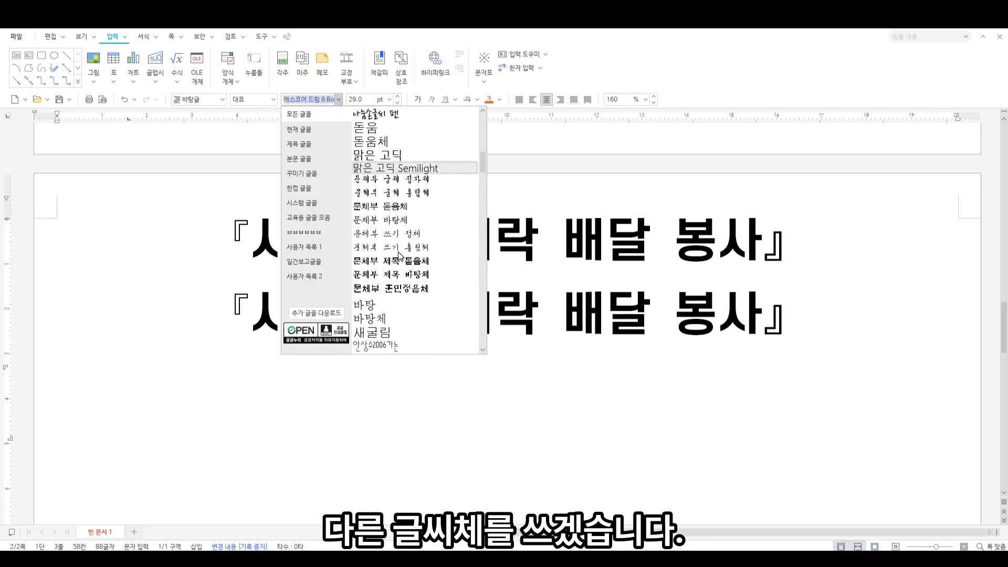
scroll(401, 260, "up", 1)
left_click(380, 197)
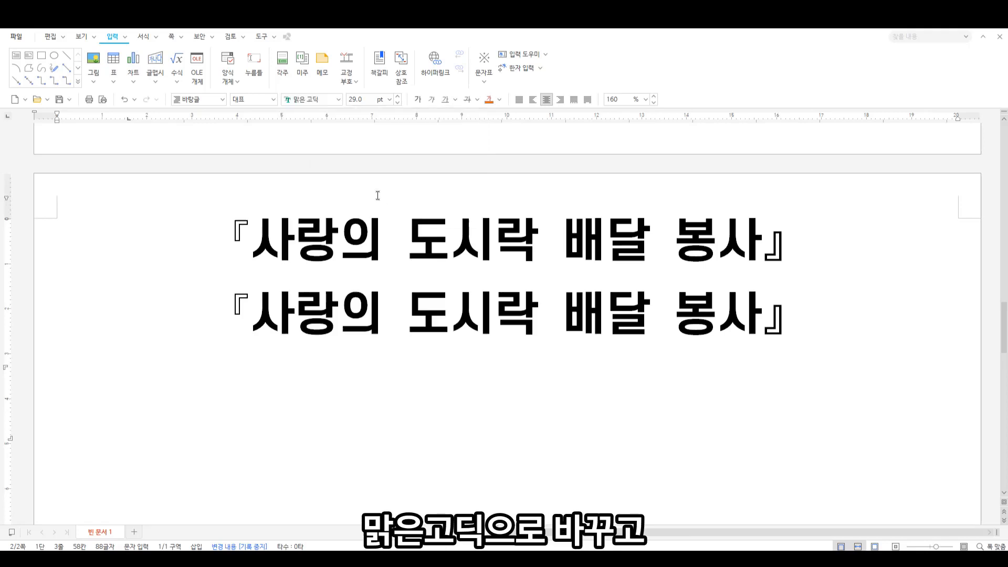
left_click(397, 103)
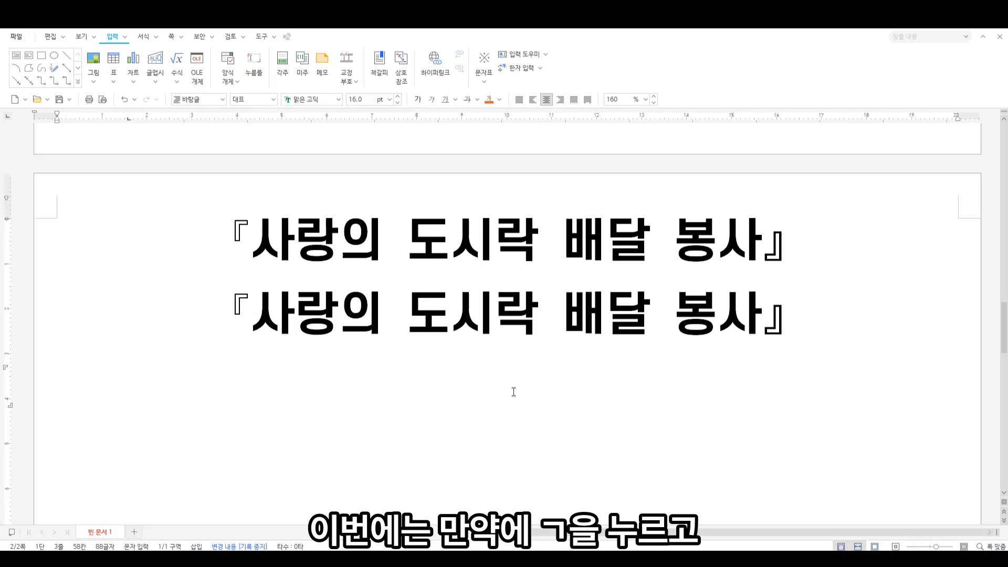
Recall the phrase stored under ㄱ on the third line, followed by the one stored under ㅌ.
type("ㄱ")
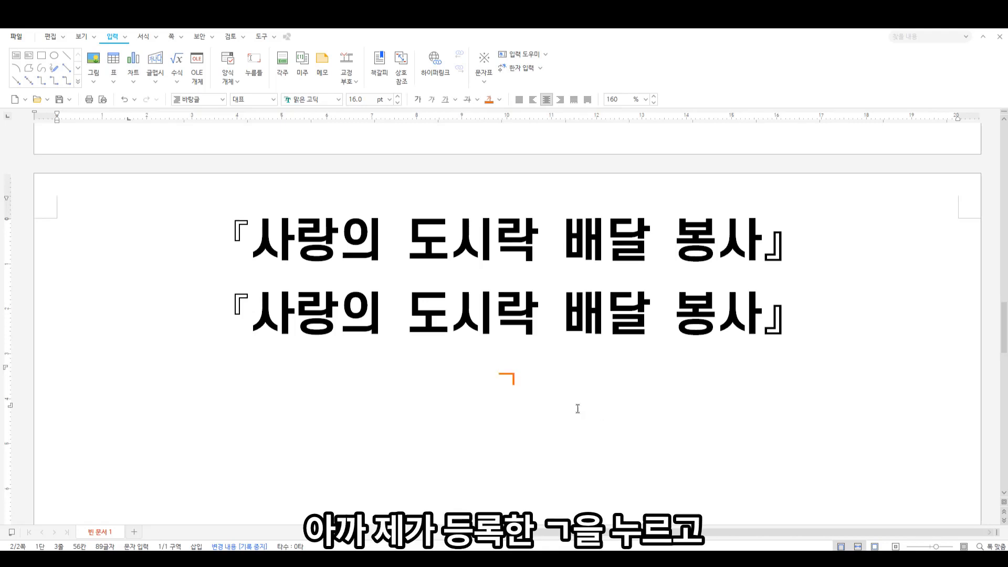
key("alt+i")
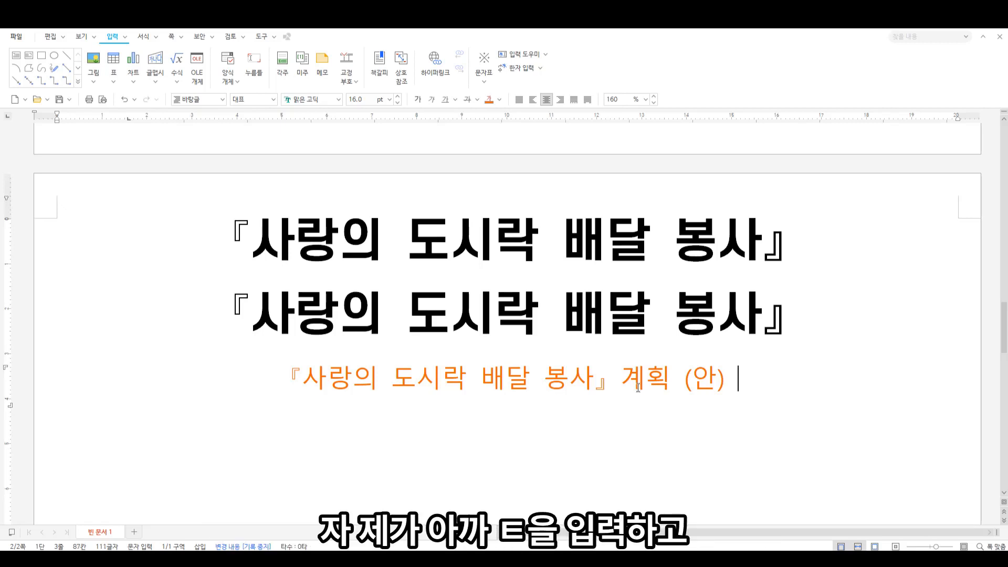
type("ㅌ")
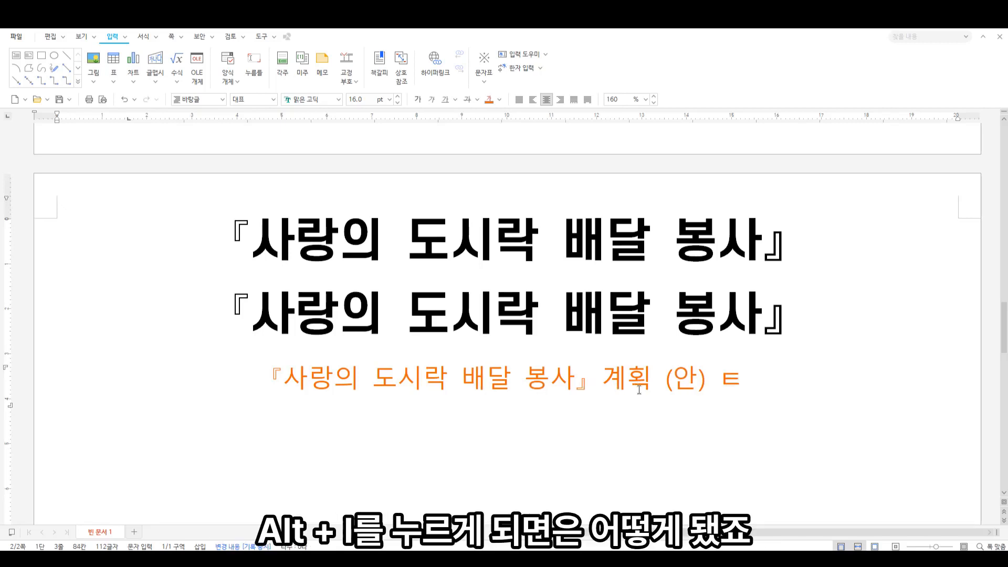
key("alt+i")
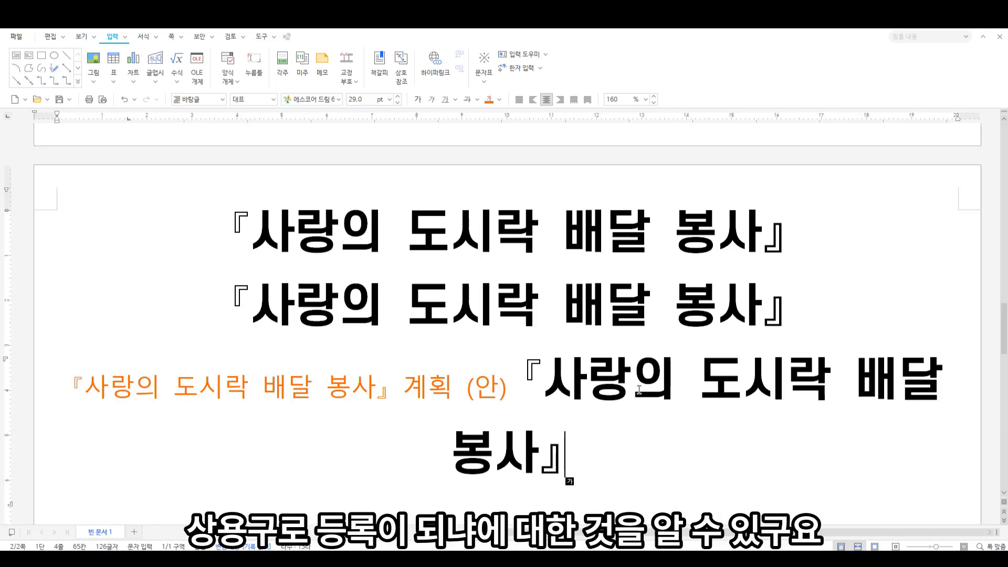
Locate the 상용구 내용 command among the 입력 도우미 functions and return to the document without running it.
left_click(125, 37)
mouse_move(158, 197)
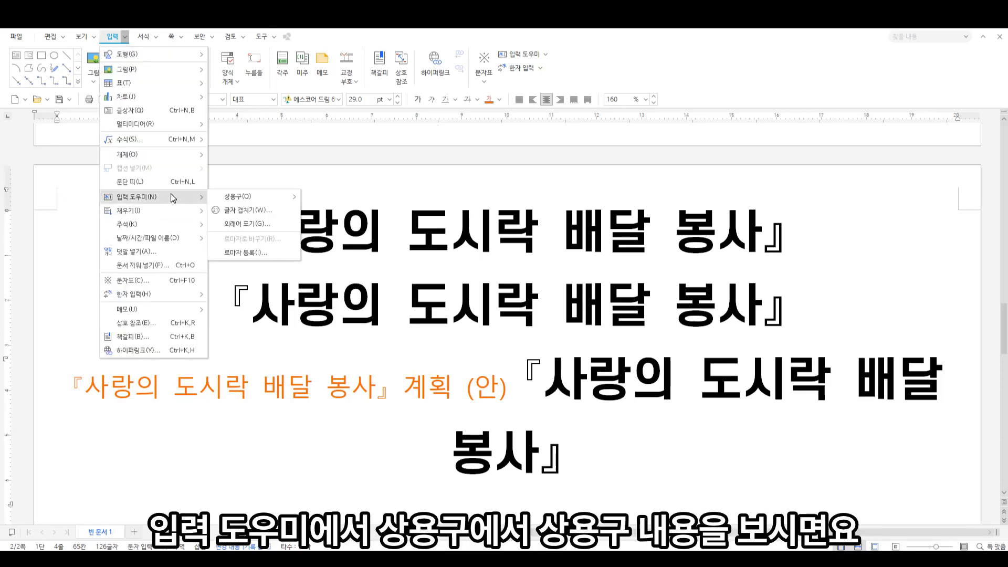
mouse_move(283, 203)
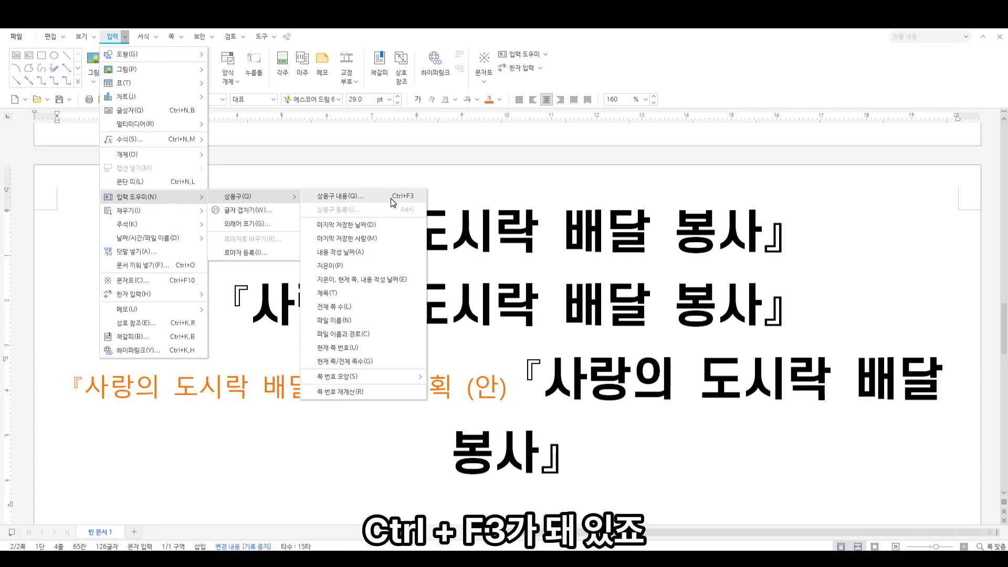
left_click(582, 449)
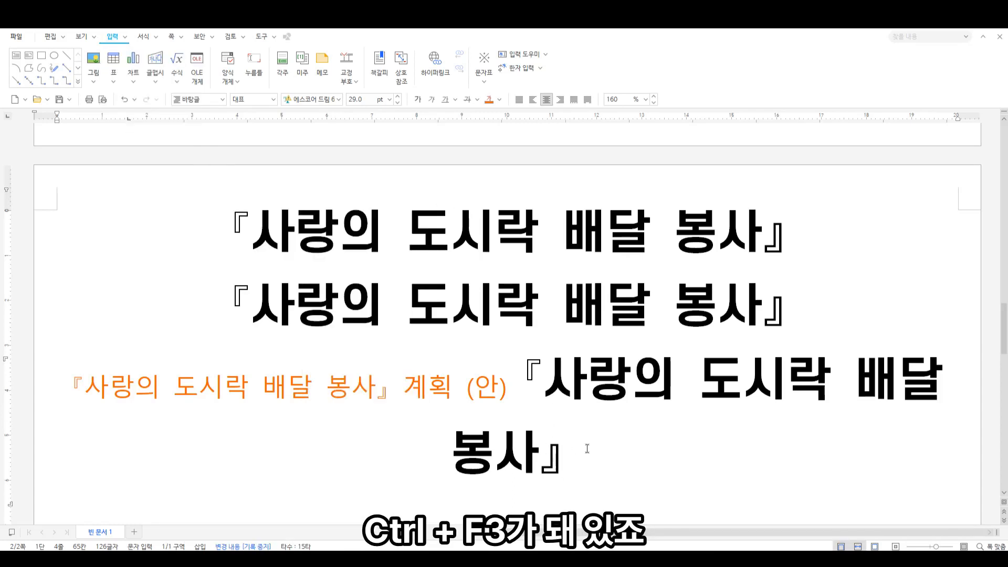
key("ctrl+3")
key("ctrl+z")
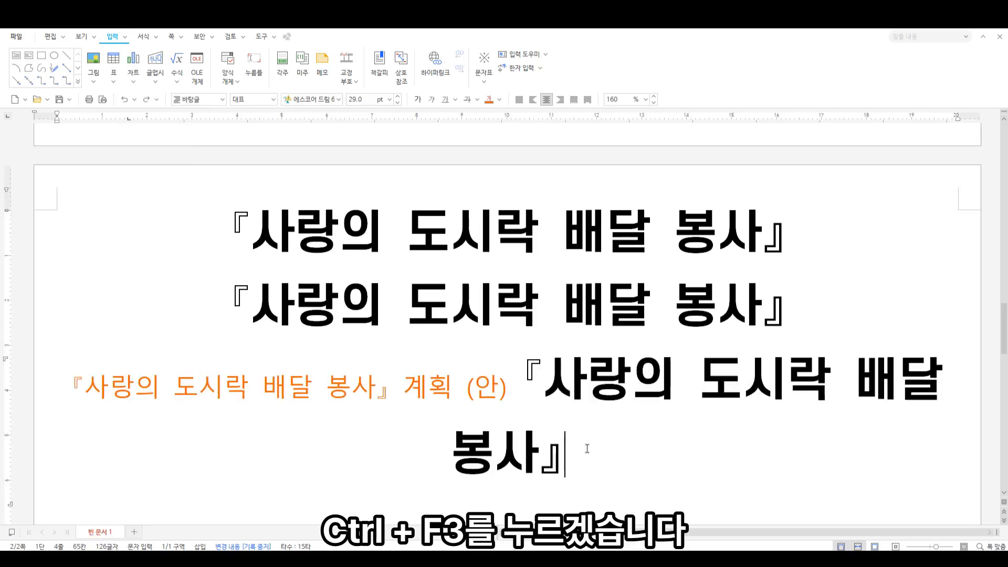
Open the 상용구 list and compare the entries stored as 글자 상용구 with those stored as 본문 상용구.
key("ctrl+F3")
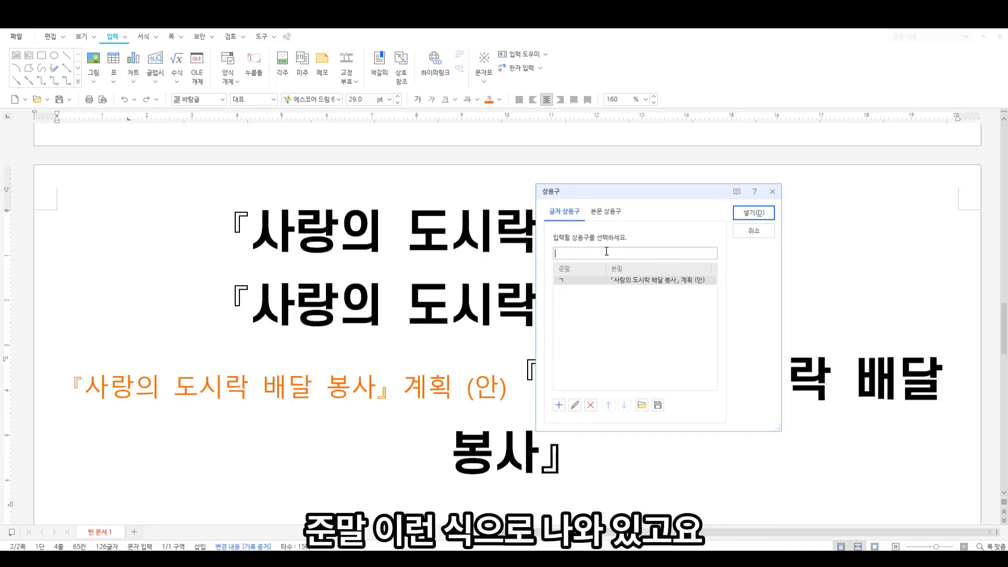
left_click(604, 212)
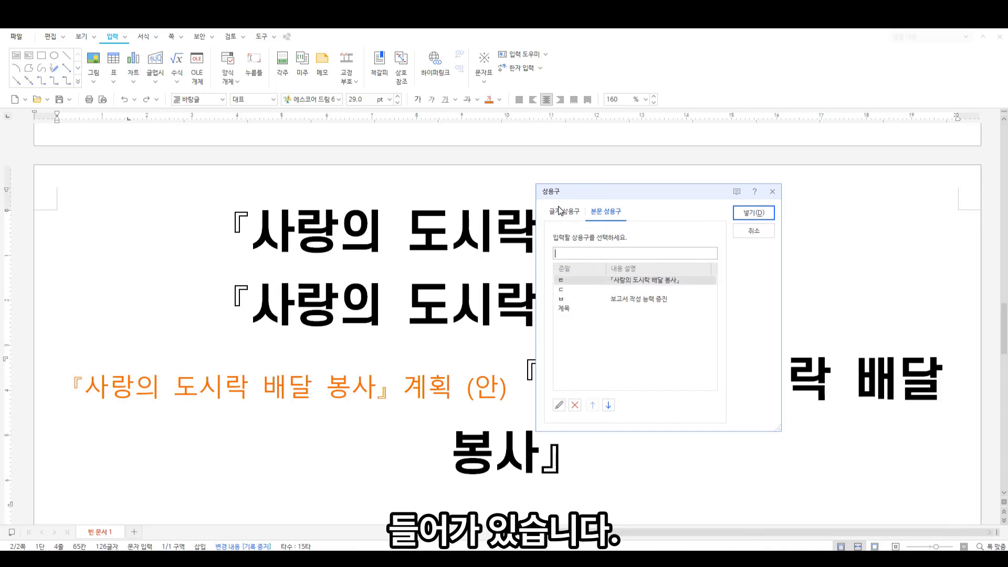
left_click(561, 215)
left_click(606, 215)
left_click(562, 213)
left_click(607, 212)
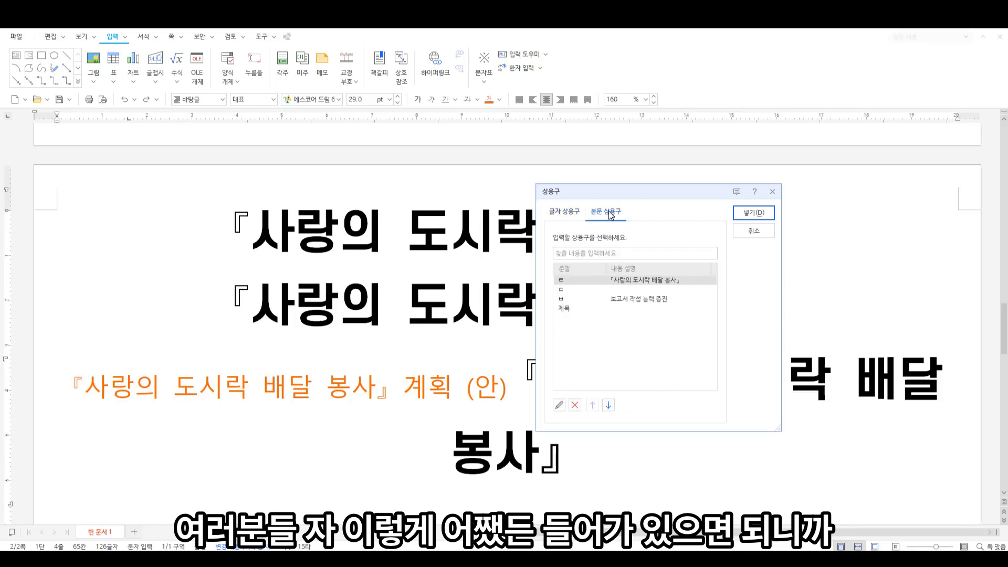
View the editable 준말 and 설명 of the 본문 상용구 entry ㅌ, then cancel and close the 상용구 list.
left_click(560, 406)
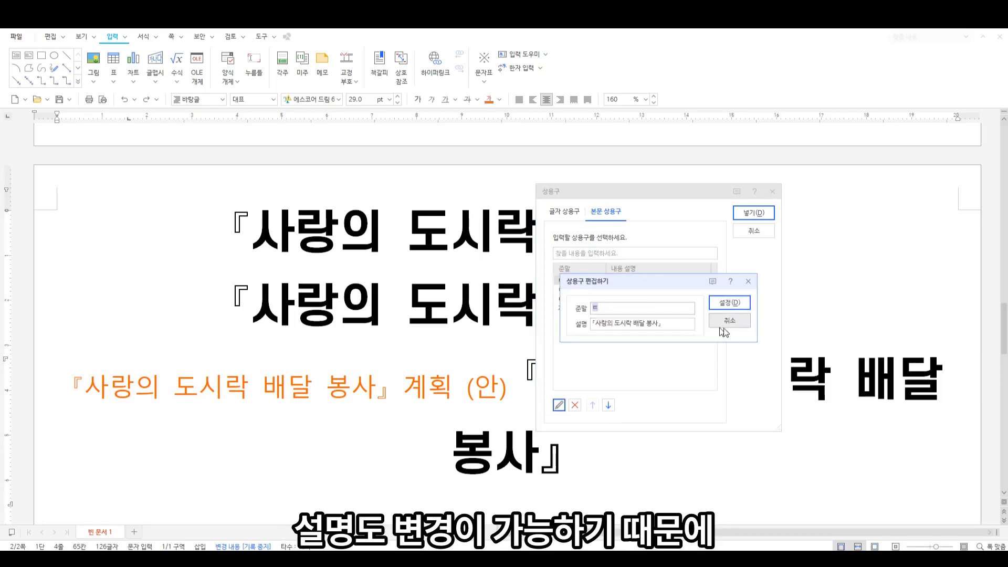
left_click(736, 323)
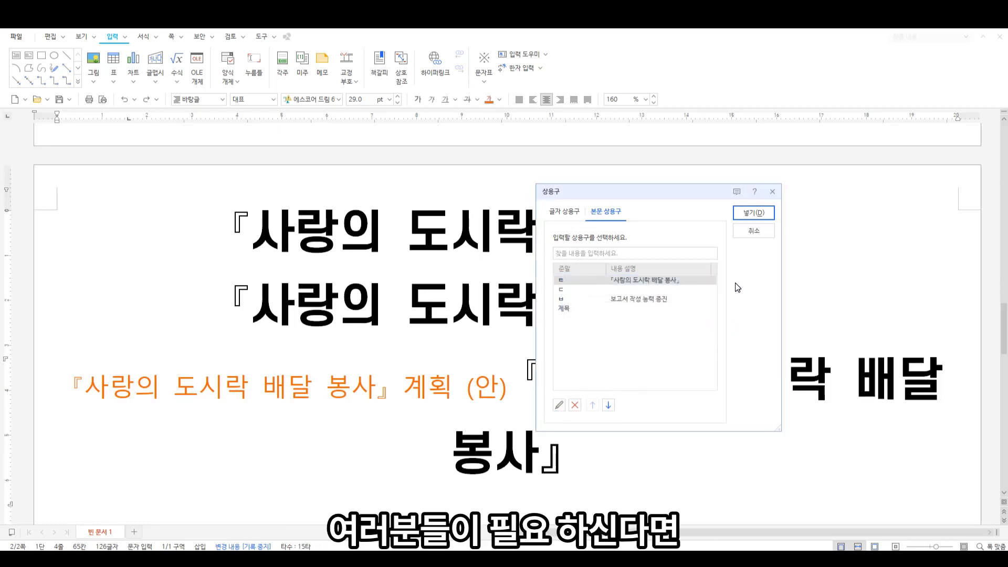
left_click(756, 231)
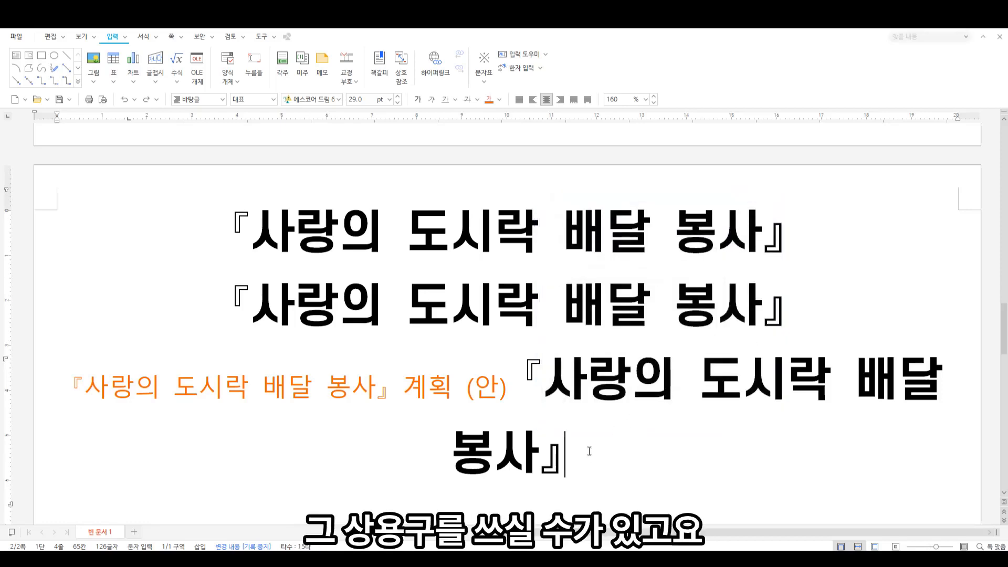
Add a blank line after the boxed title on page one and insert the question-mark figure picture, about 33 mm square, below the box.
scroll(564, 450, "up", 15)
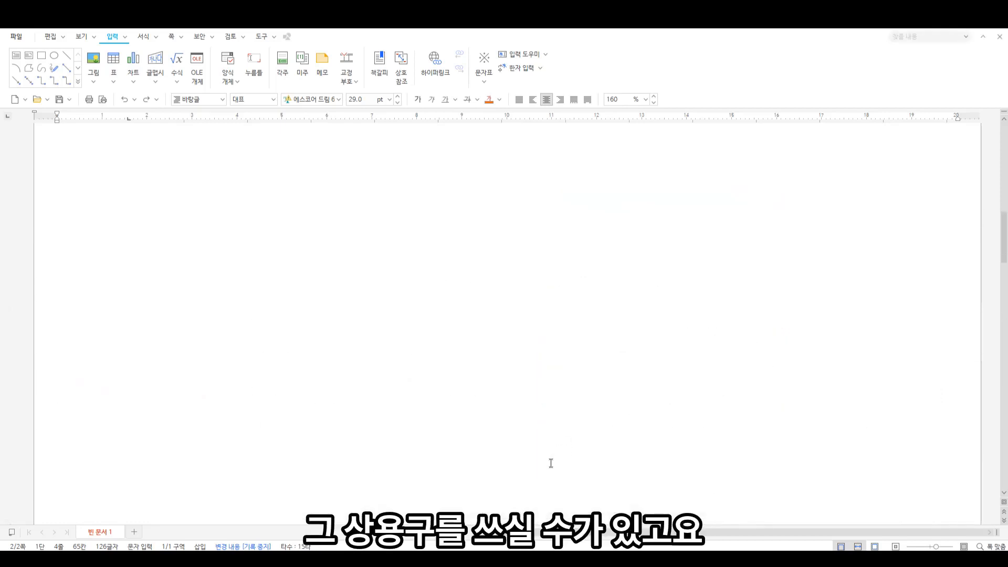
scroll(413, 436, "down", 2)
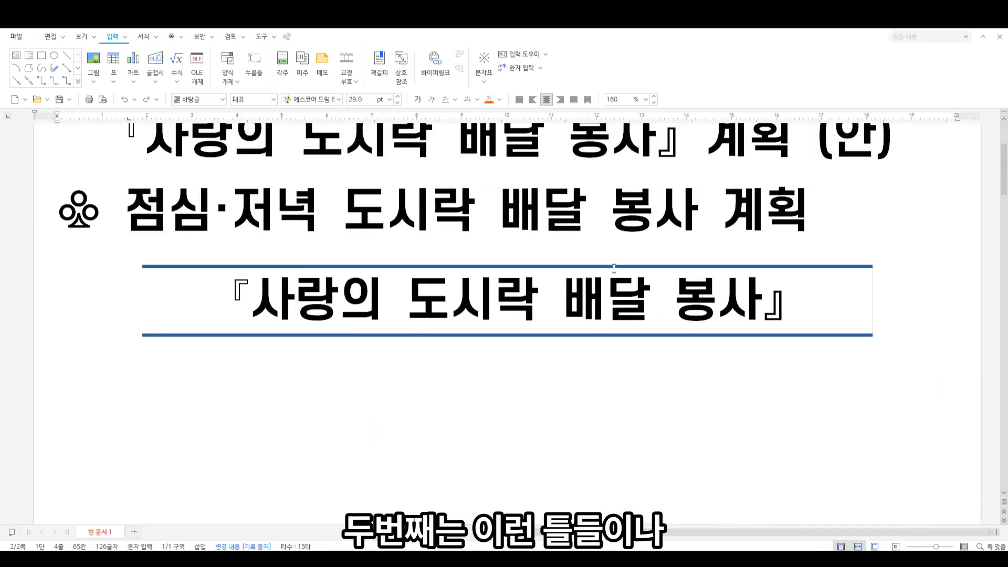
left_click(707, 356)
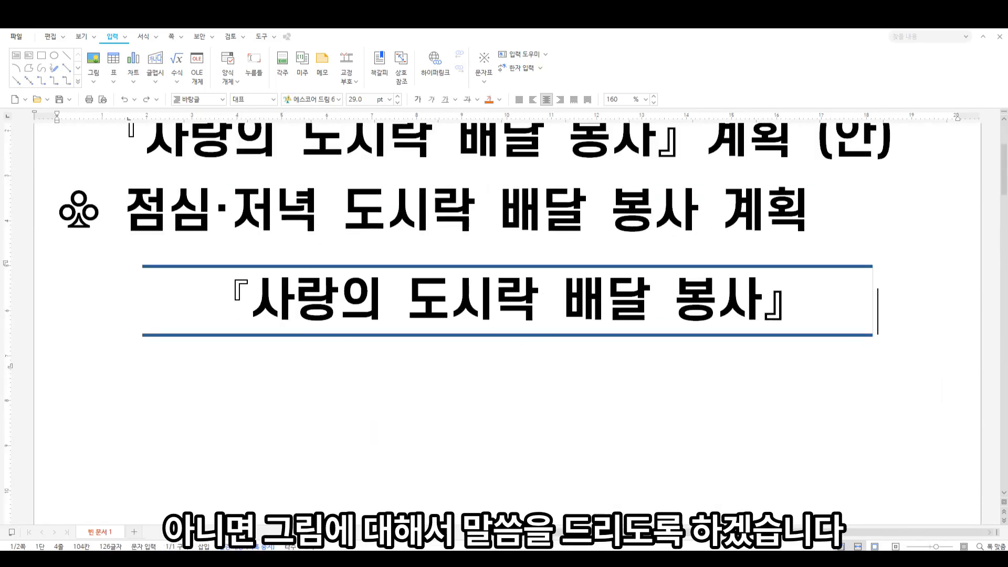
key("Return")
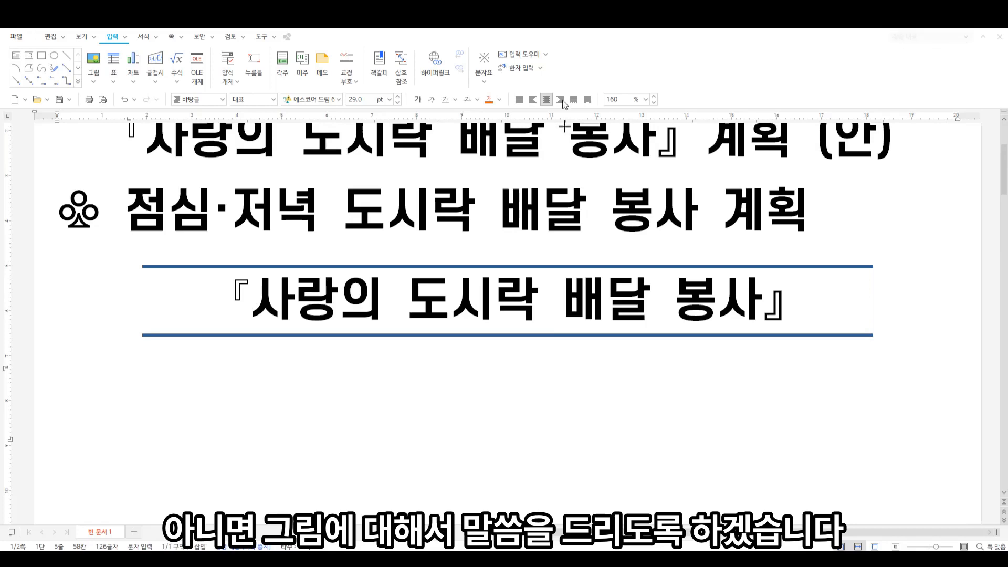
left_click_drag(387, 359, 536, 507)
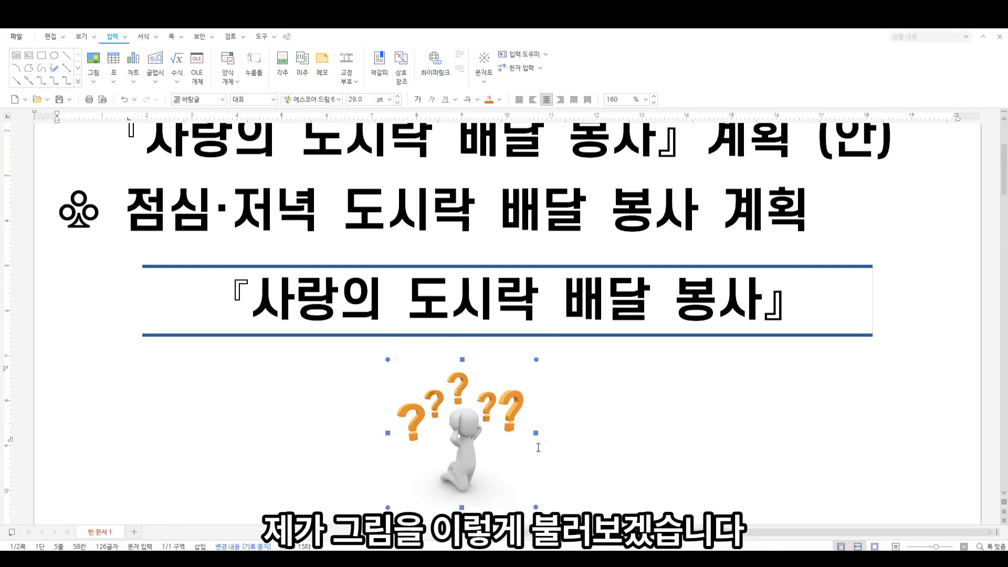
Set the question-mark picture to 글자처럼 취급 and place it on its own line above the boxed title.
right_click(458, 424)
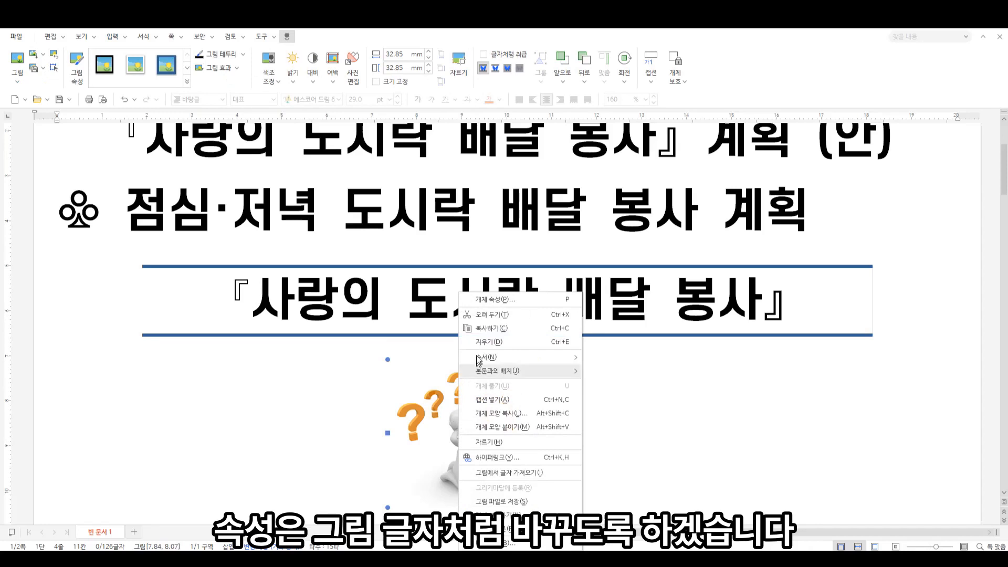
left_click(428, 406)
left_click(483, 54)
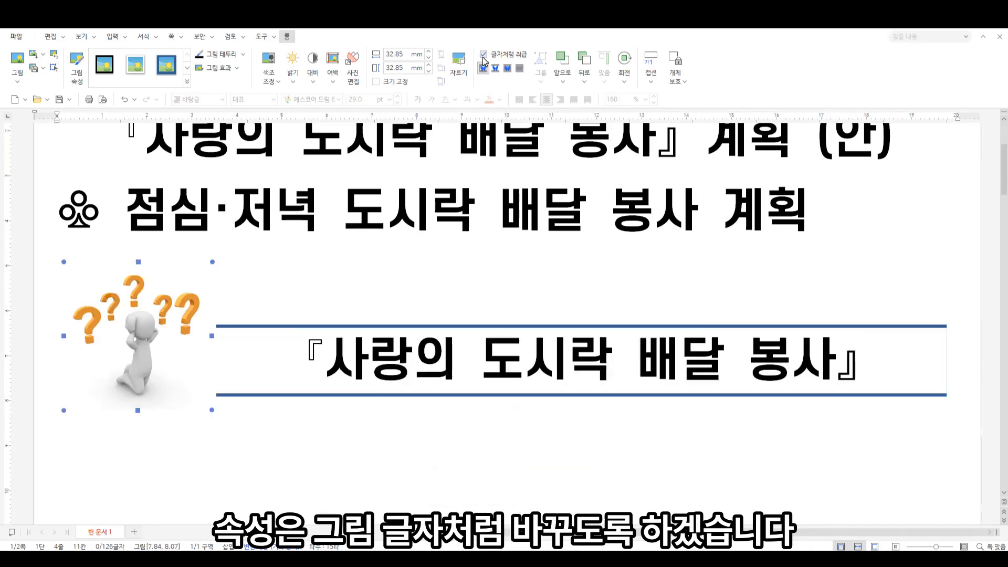
left_click(265, 459)
left_click(242, 290)
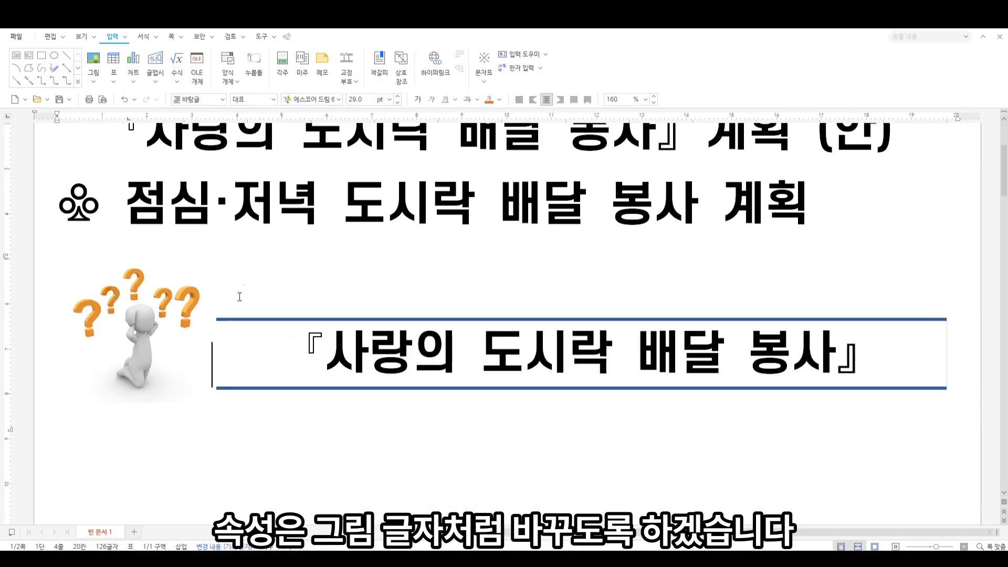
key("Return")
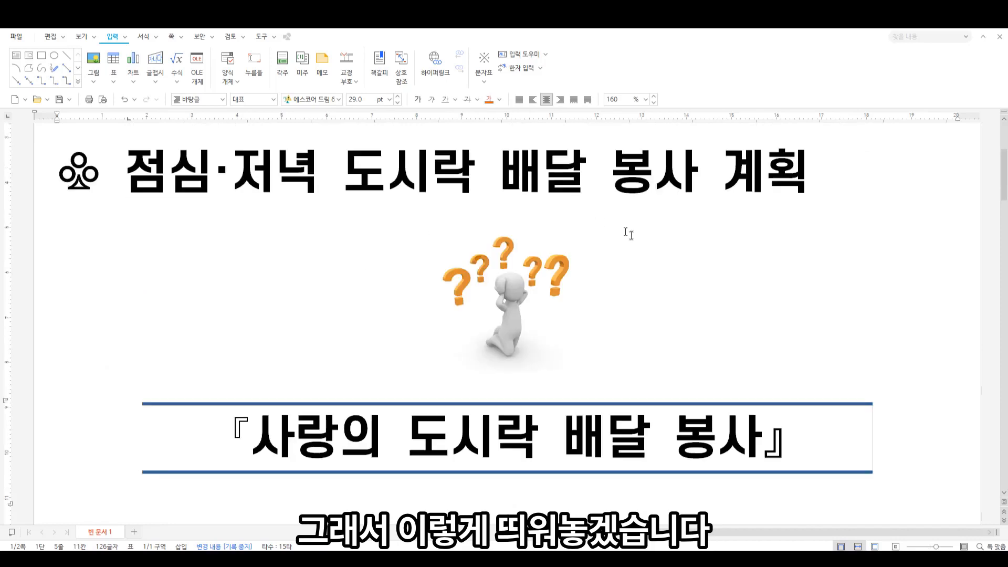
Register the boxed title and the blank line below it as a 본문 상용구 with the 준말 ㅈ and the 설명 표 제목 줄.
left_click(608, 220)
left_click(136, 426)
left_click_drag(144, 391, 539, 398)
left_click(670, 376)
left_click_drag(899, 434, 331, 454)
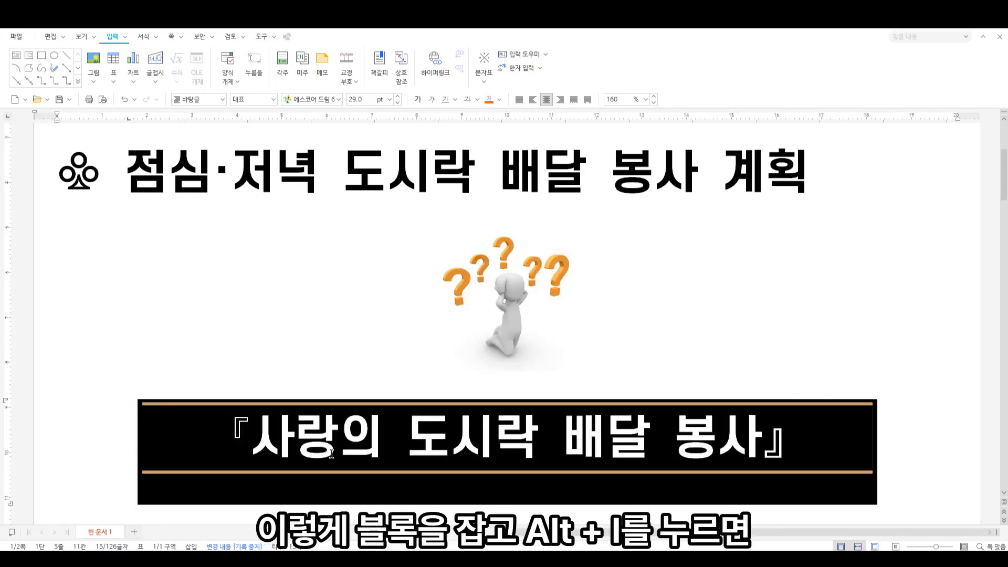
key("alt+i")
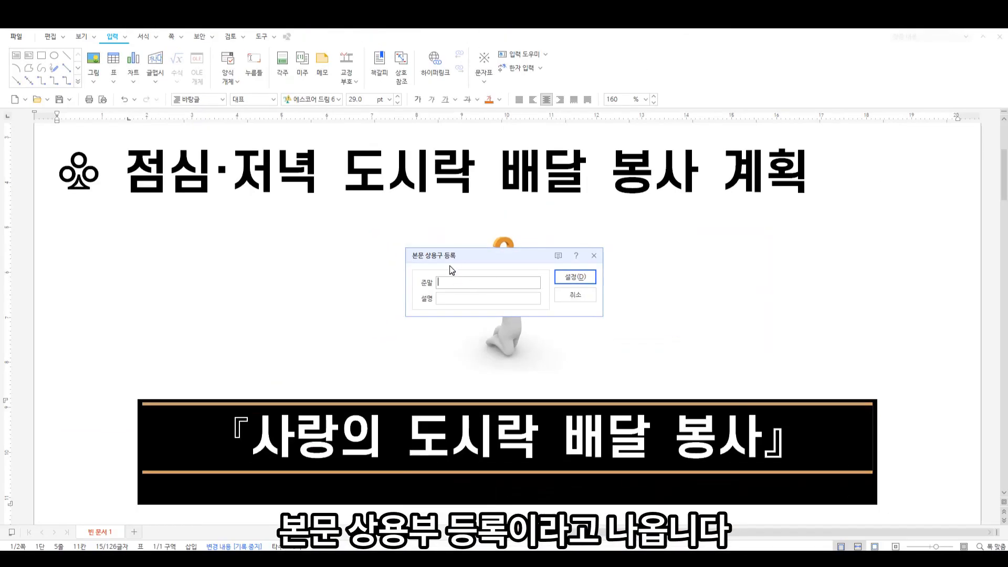
left_click_drag(450, 258, 252, 215)
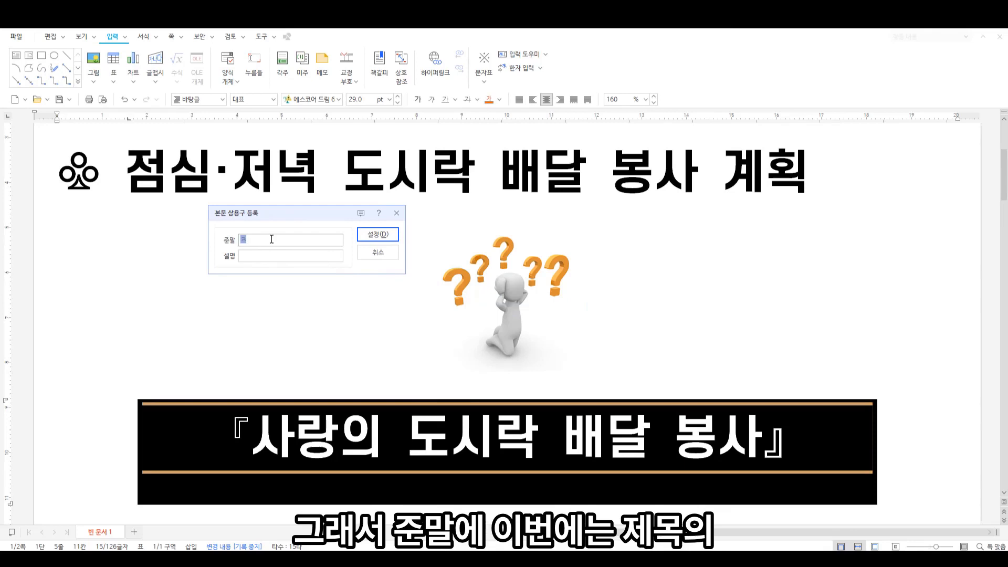
left_click(253, 256)
type("표 제목 줄")
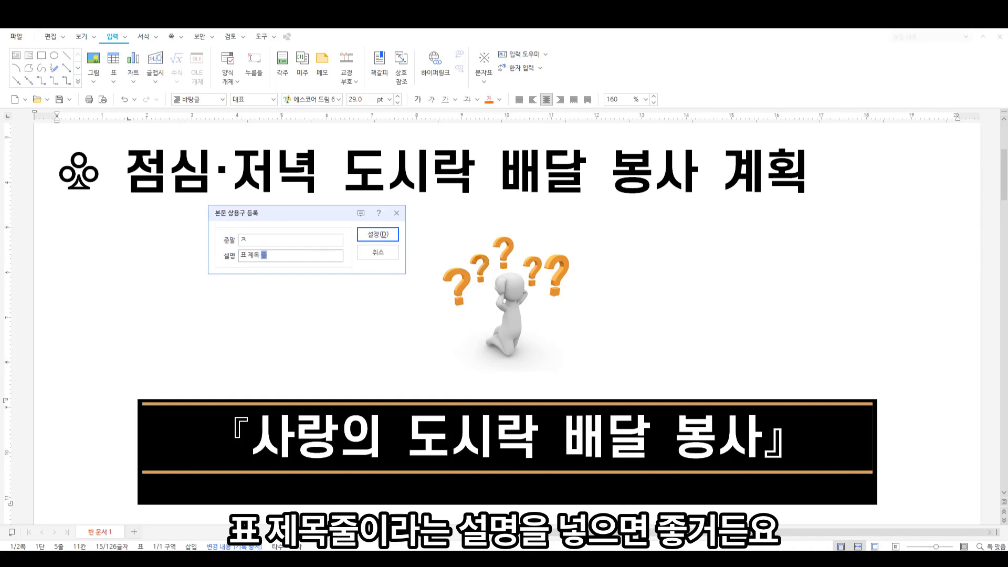
left_click(383, 237)
Start a new page after the boxed title and insert the boxed title there by expanding the 준말 ㅈ.
scroll(330, 367, "down", 3)
left_click(299, 399)
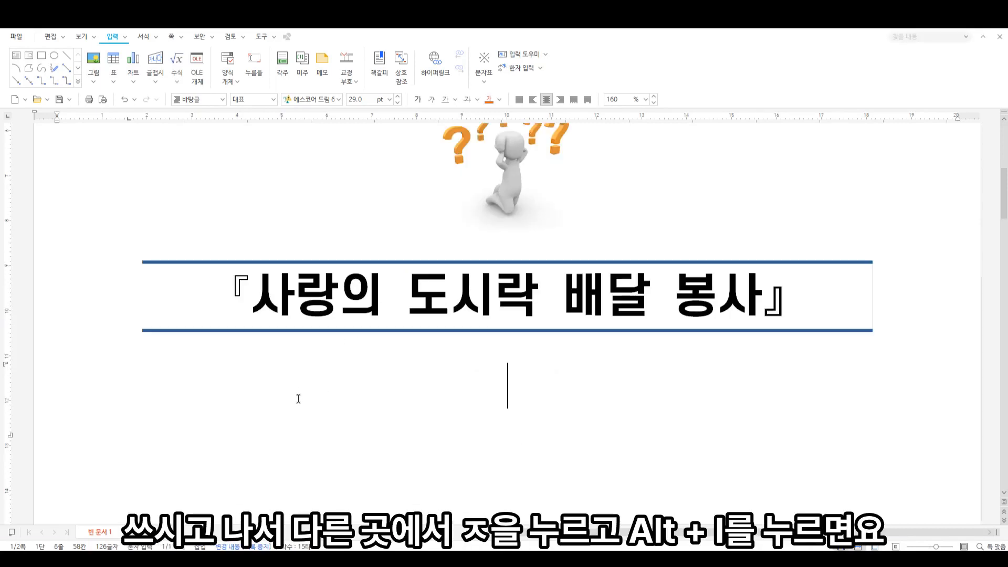
key("ctrl+Return")
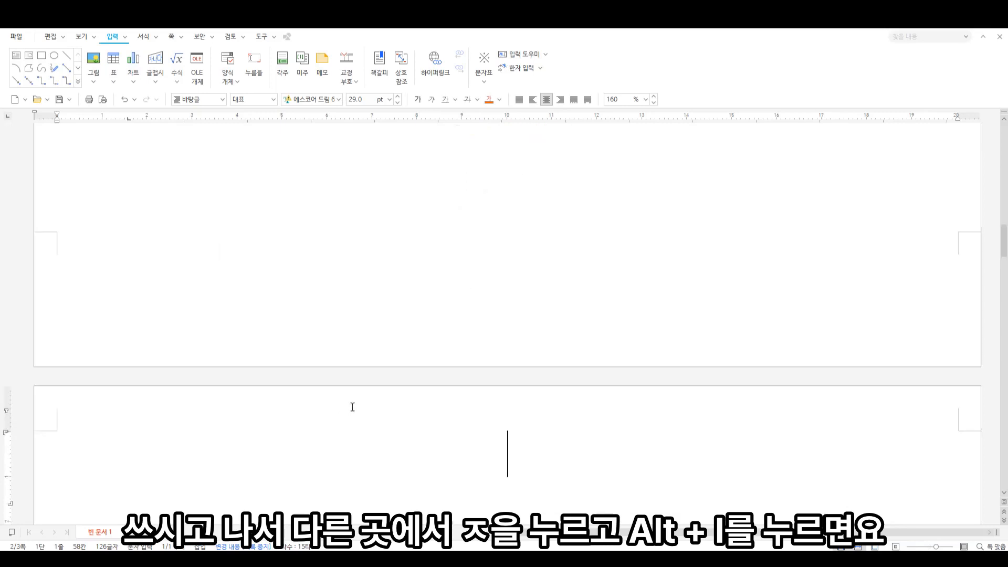
type("ㅈ")
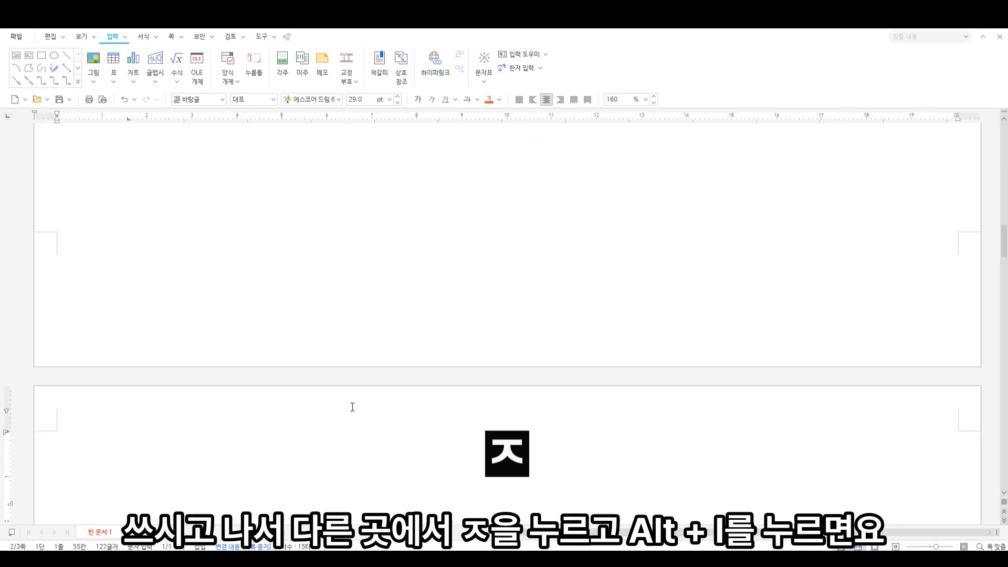
key("alt+i")
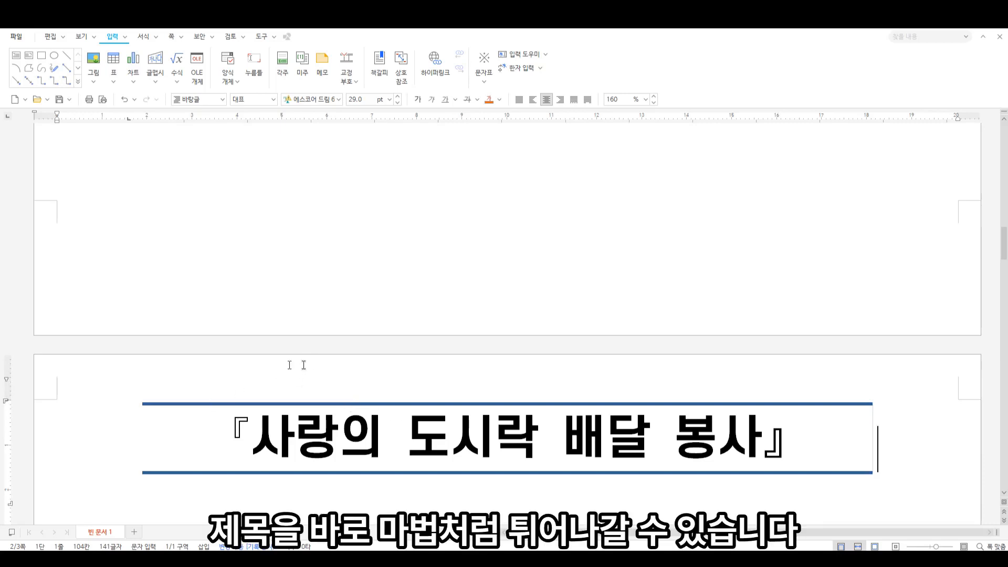
scroll(263, 446, "up", 10)
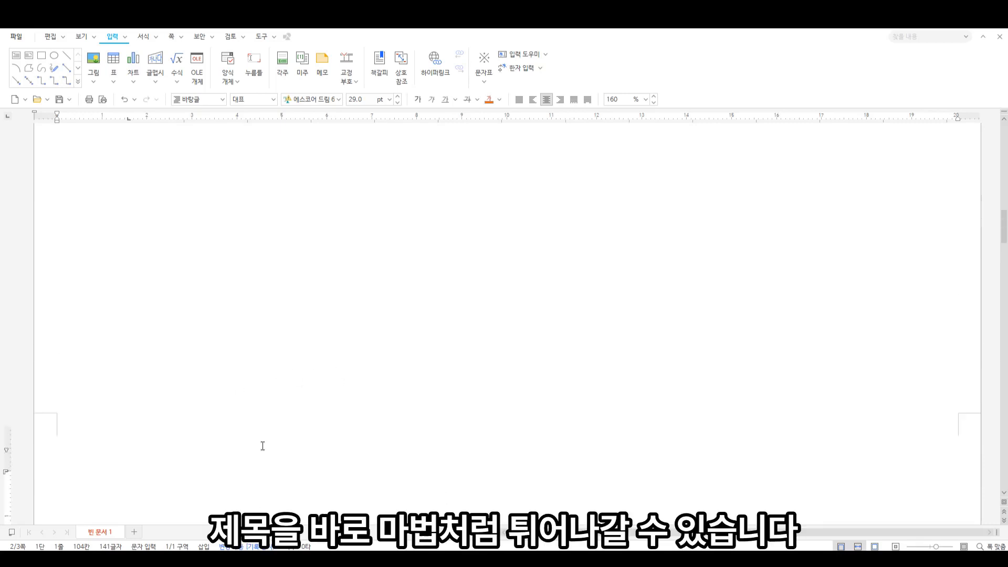
left_click(501, 333)
left_click_drag(592, 326, 296, 348)
key("alt+i")
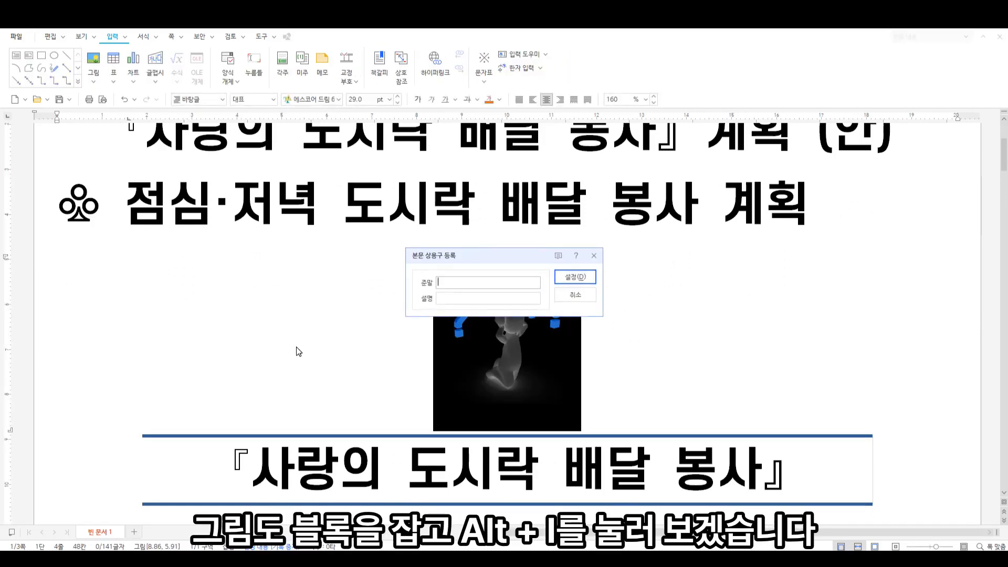
left_click(575, 296)
Register the question-mark picture on page one as a 본문 상용구 with the 준말 ㄹ and no 설명.
left_click(515, 326)
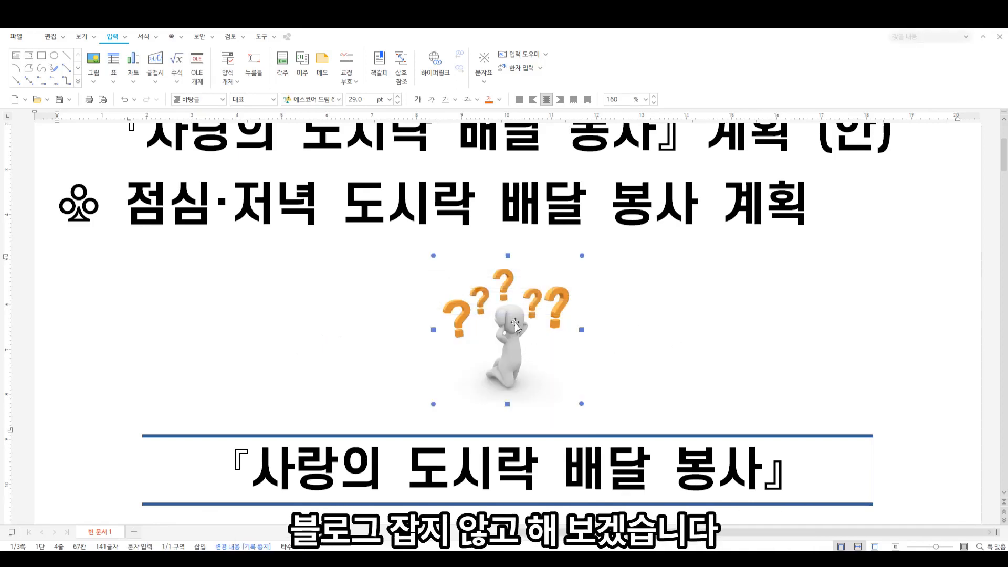
key("alt+i")
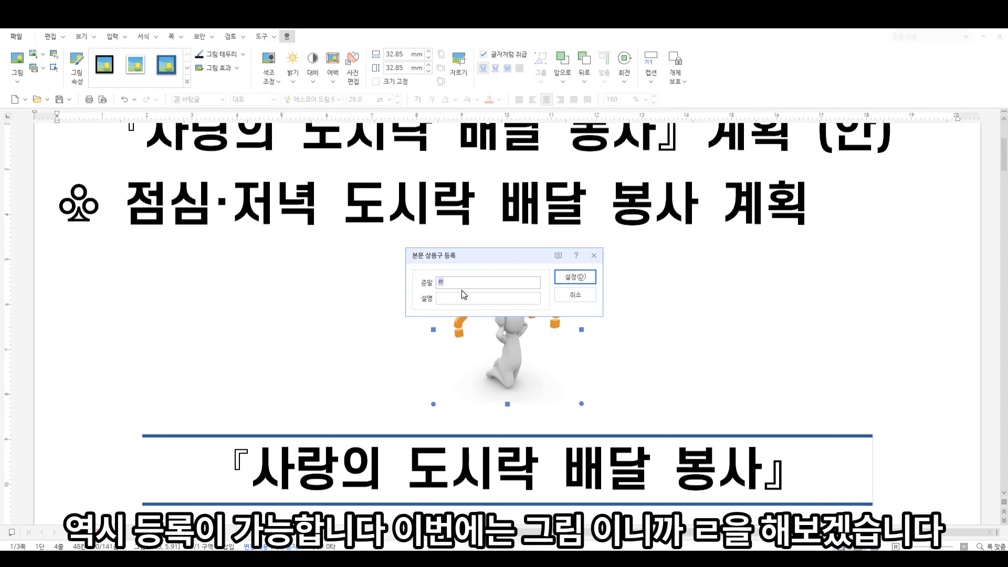
left_click(451, 299)
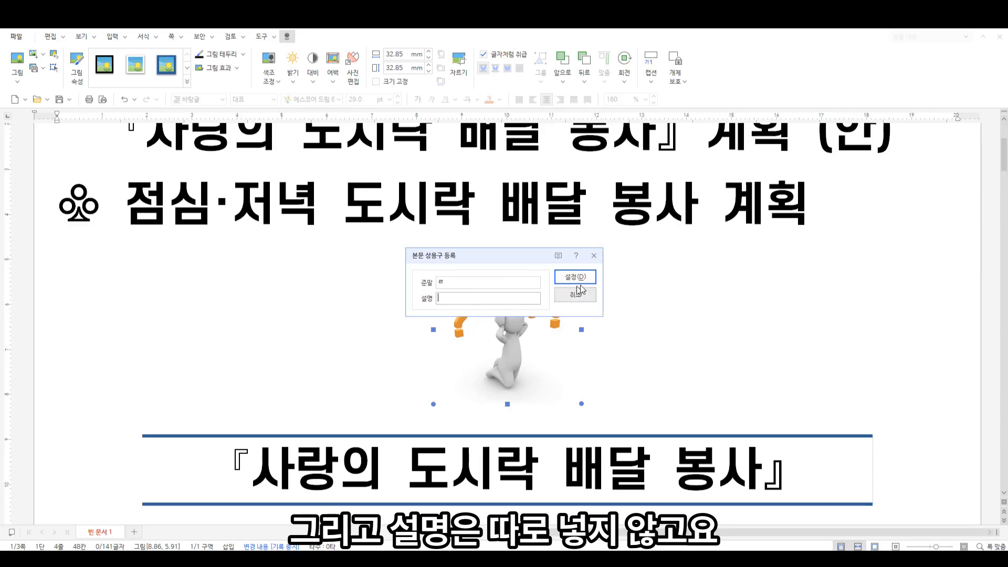
left_click(578, 279)
Insert the question-mark picture on a new line below the new page's boxed title using the 준말 ㄹ, and call up the 상용구 list.
scroll(619, 336, "down", 1)
scroll(583, 345, "down", 14)
left_click(601, 344)
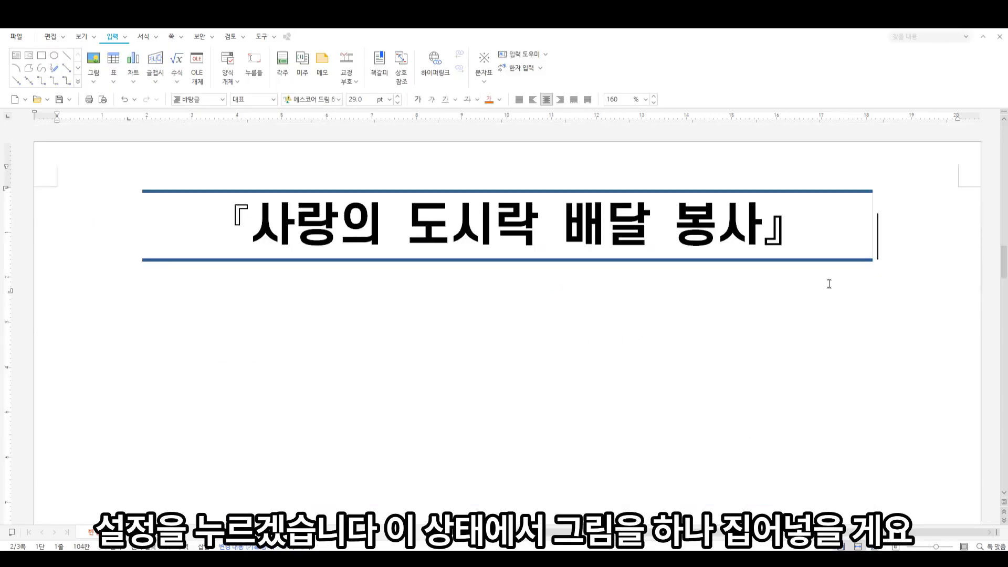
key("Return")
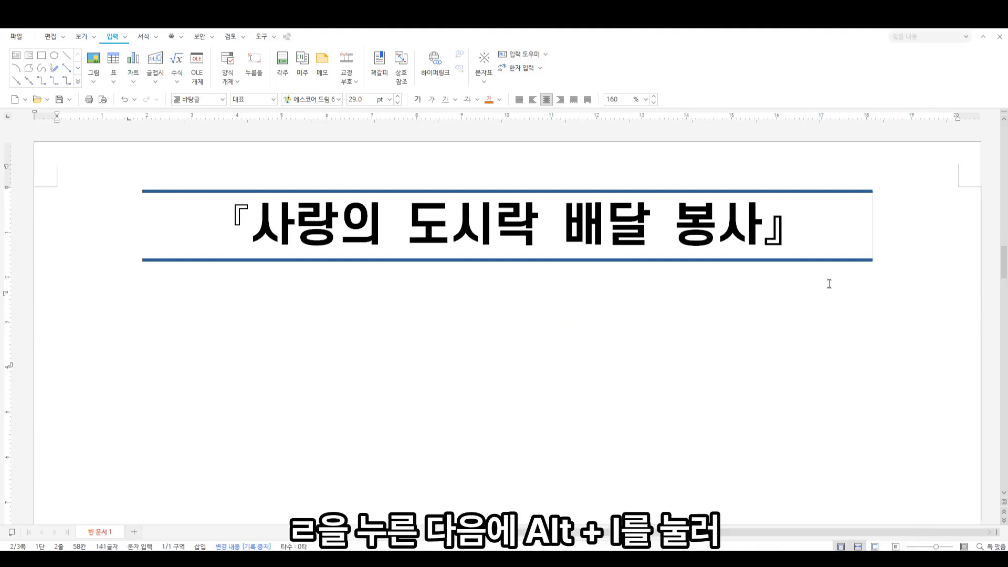
type("ㄹ")
key("alt+i")
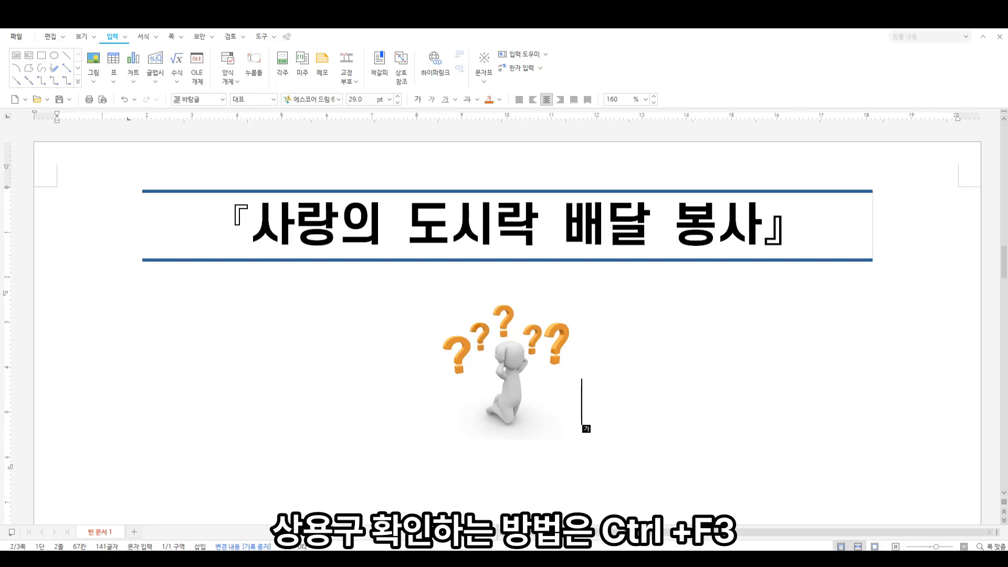
key("ctrl+F3")
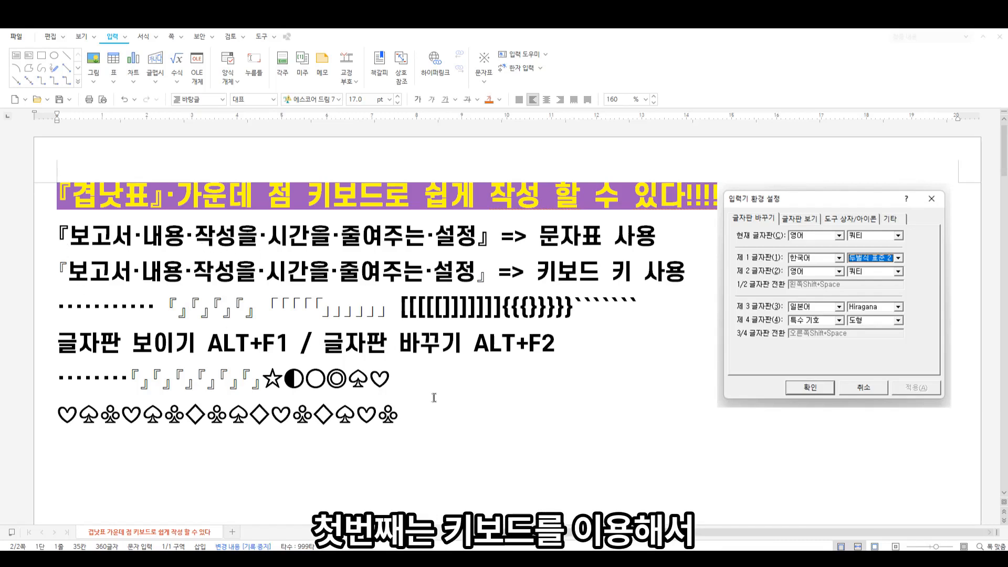
View the 문자표 from the end of the card-suit symbol line, then close it without inserting a character.
left_click(546, 237)
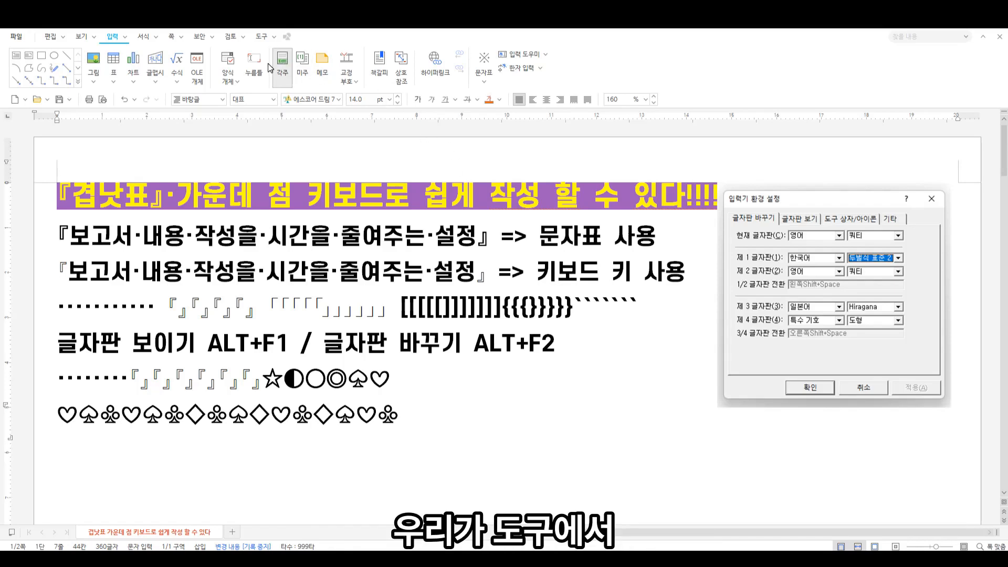
left_click(260, 37)
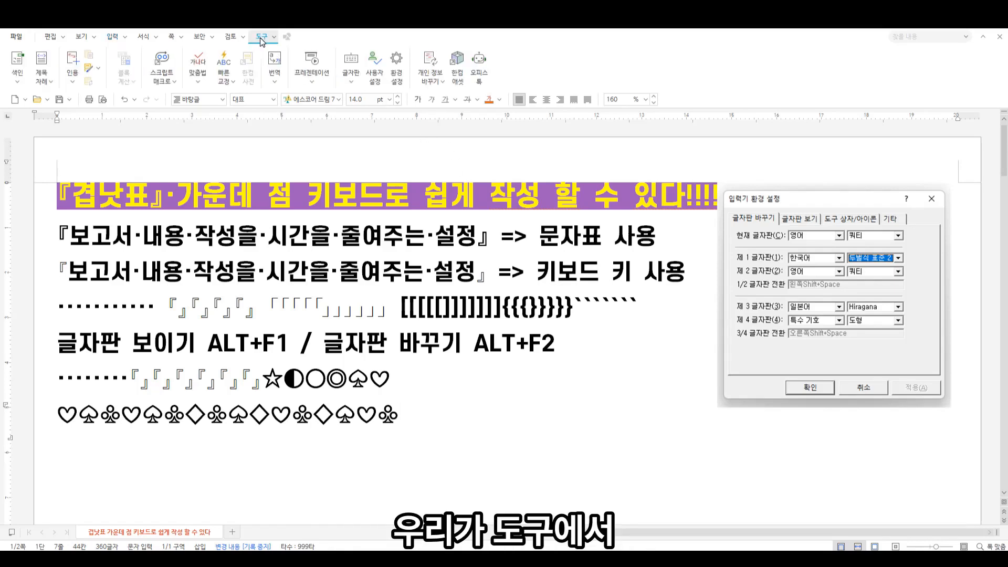
left_click(352, 82)
left_click(420, 431)
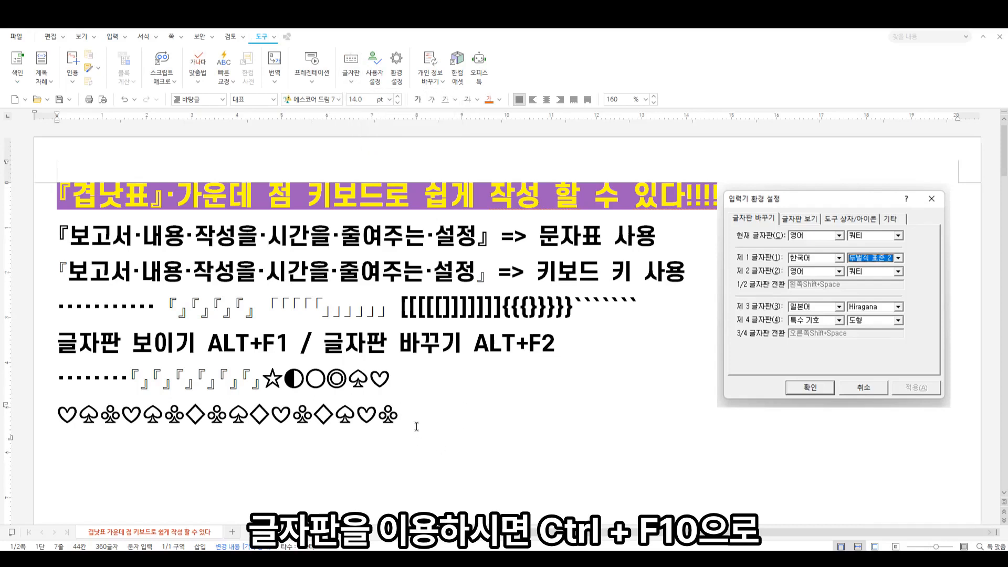
key("ctrl+F10")
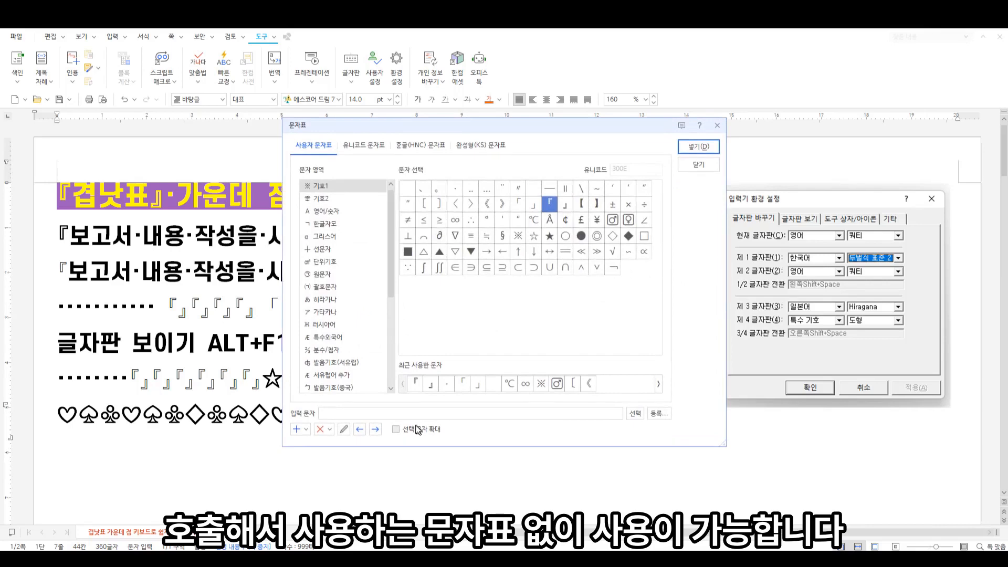
left_click(698, 164)
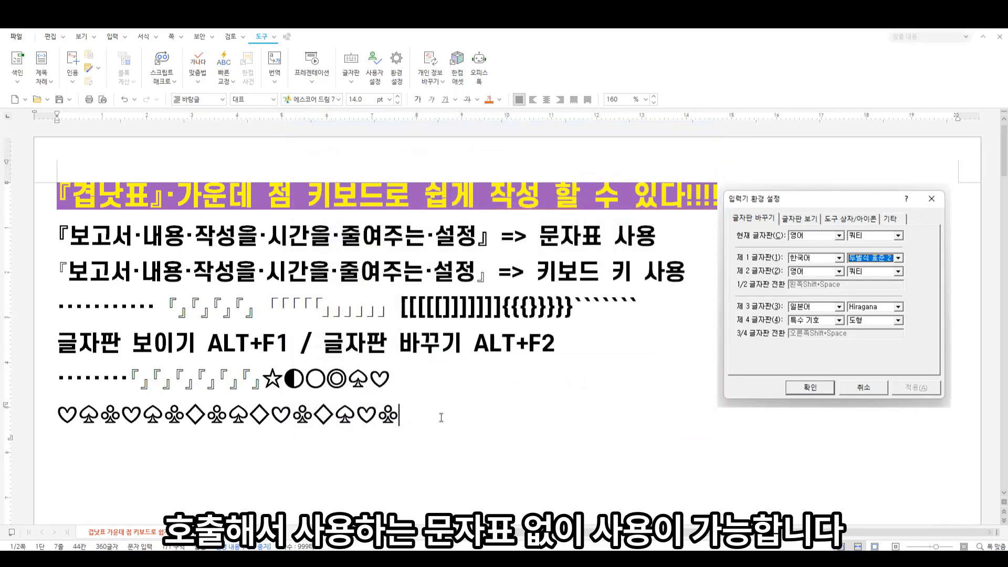
Set 제 1 글자판 to 두벌식 표준 2, enable 겹낫표 입력, and apply the 입력기 환경 설정.
left_click(349, 81)
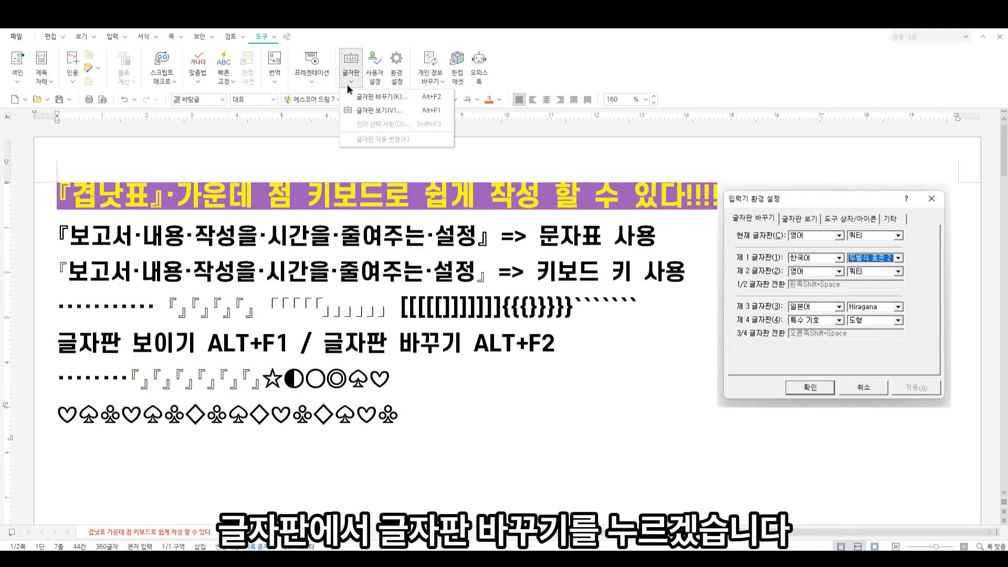
left_click(378, 103)
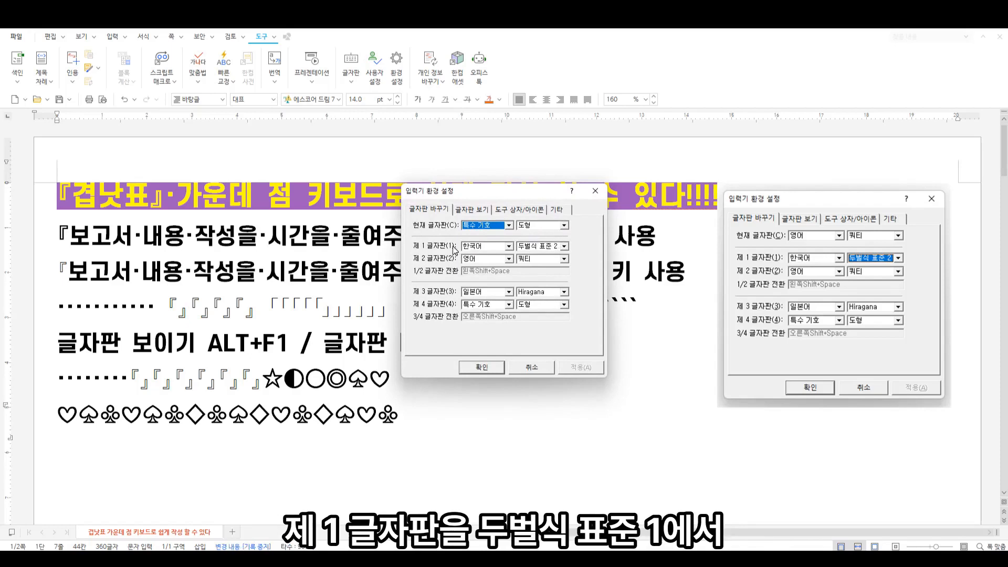
left_click(564, 246)
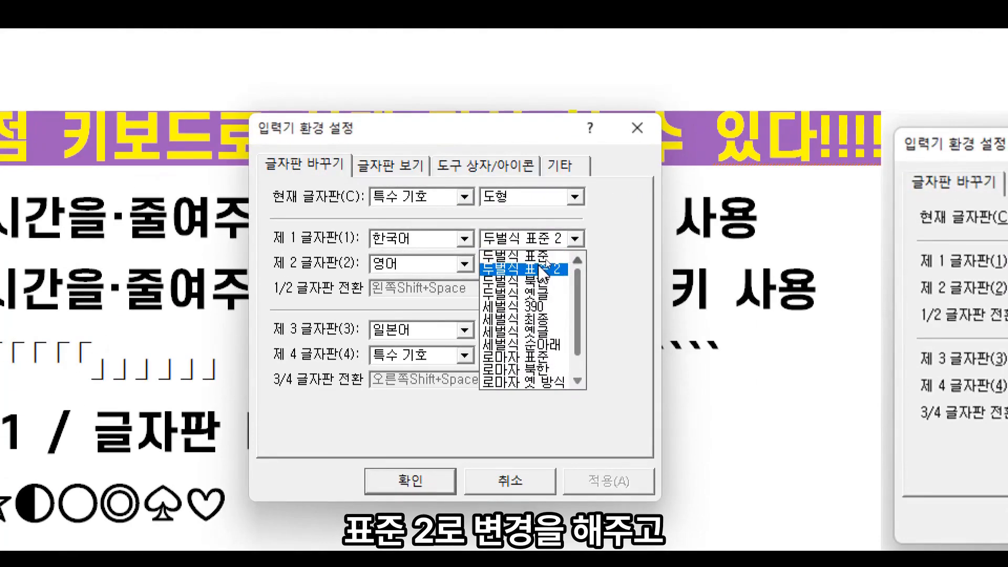
left_click(541, 268)
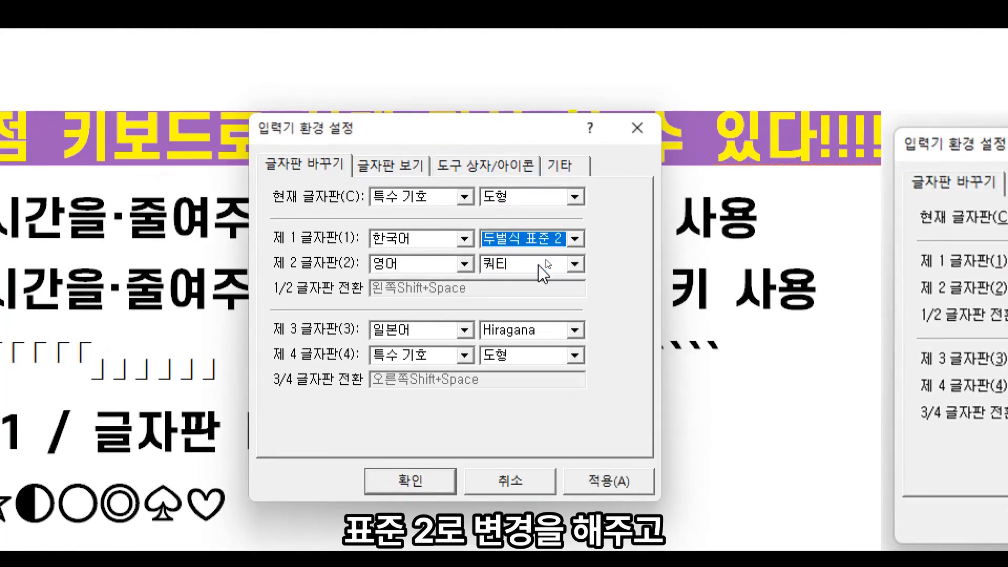
left_click(562, 166)
left_click(322, 226)
left_click(322, 226)
left_click(610, 454)
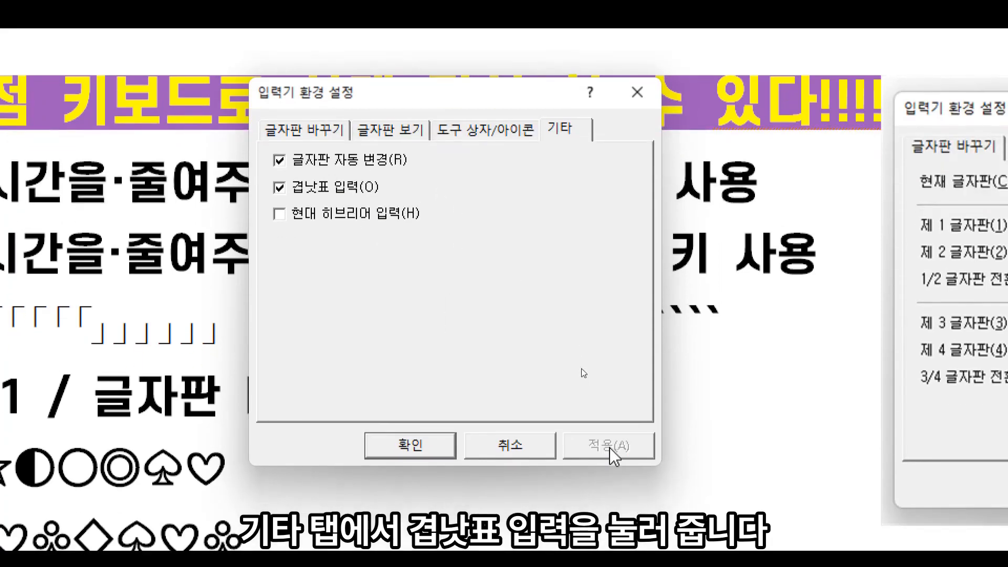
left_click(408, 450)
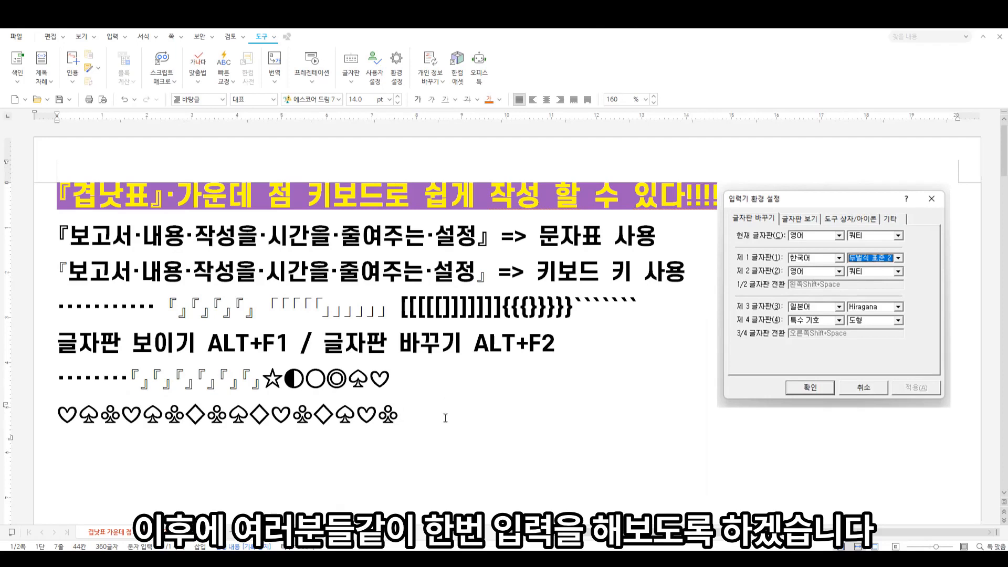
Add a new line below the card-suit symbols reading 가나다라마다 followed by a run of middle dots (·).
key("Return")
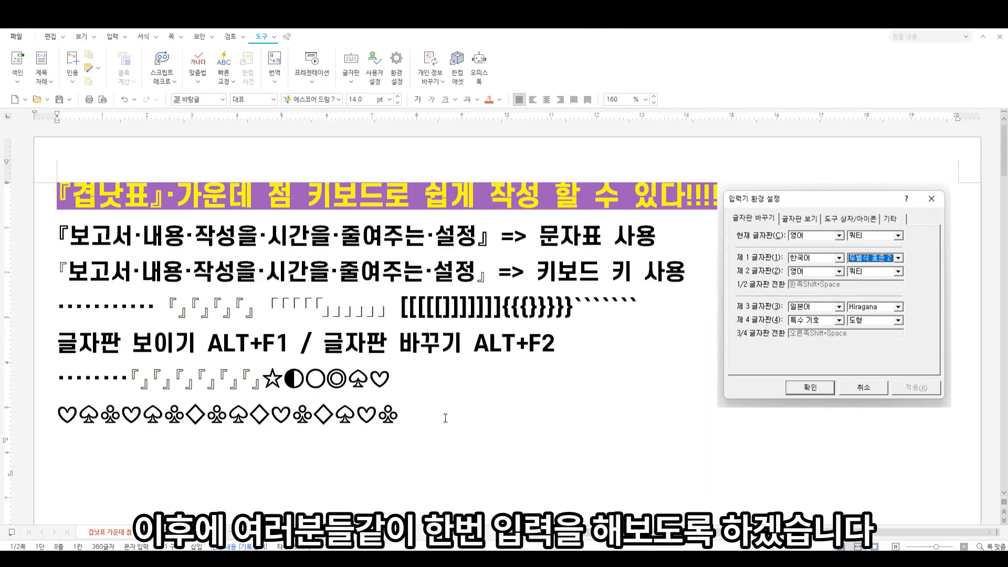
type("가나다라")
type("마바")
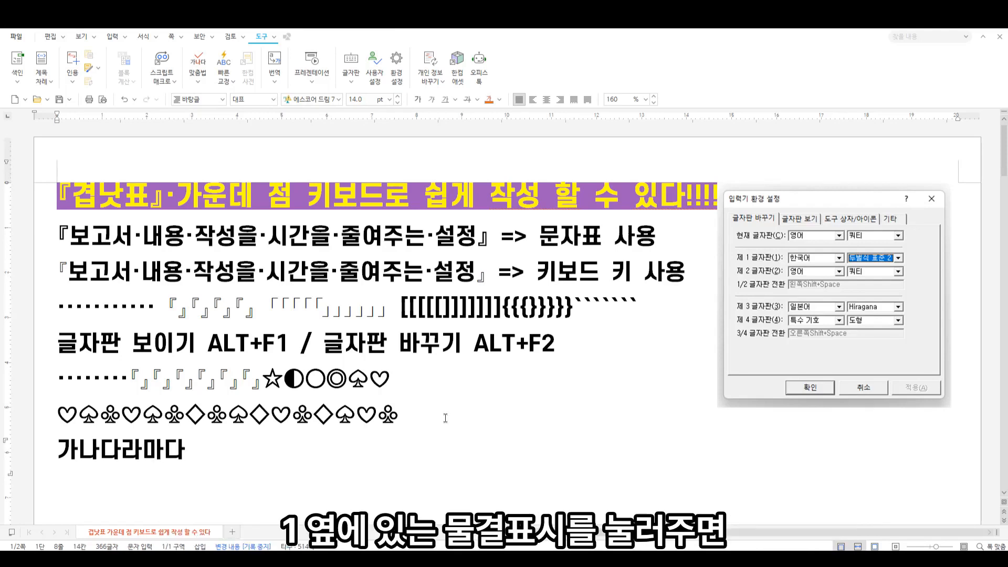
type("·······")
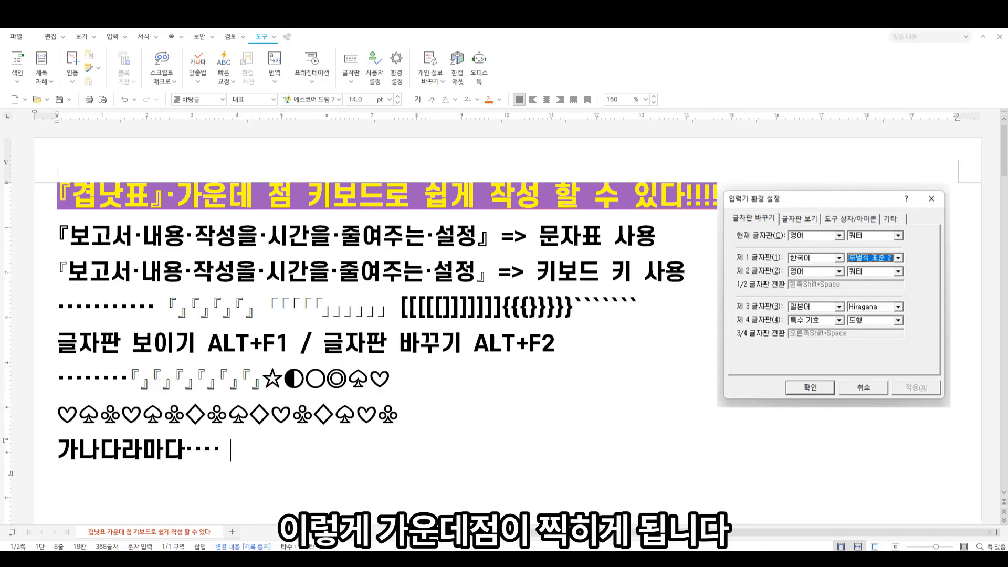
type("····")
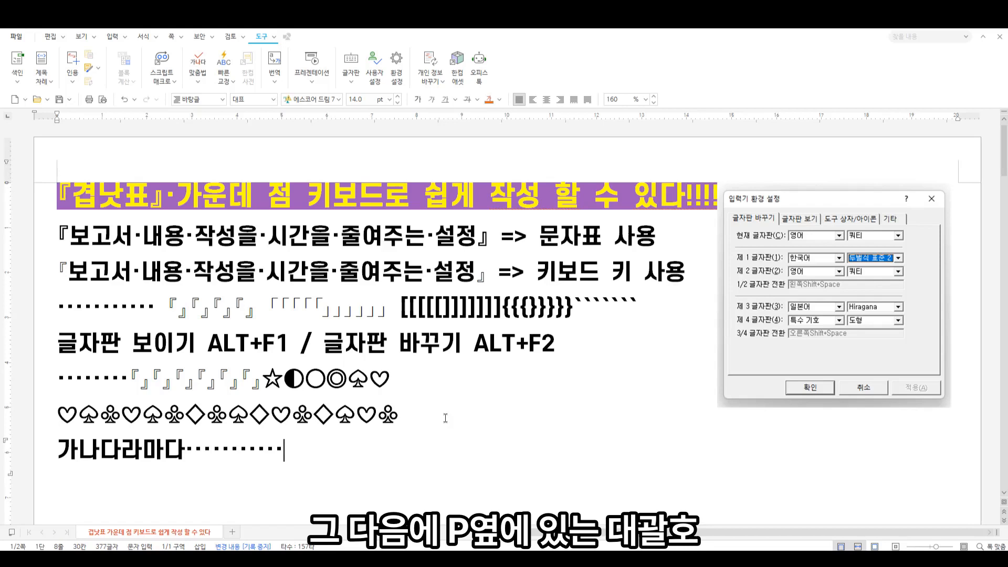
Append five 「」 pairs and a run of 『』 double corner brackets after the middle dots.
type("「」「」「」「」「」")
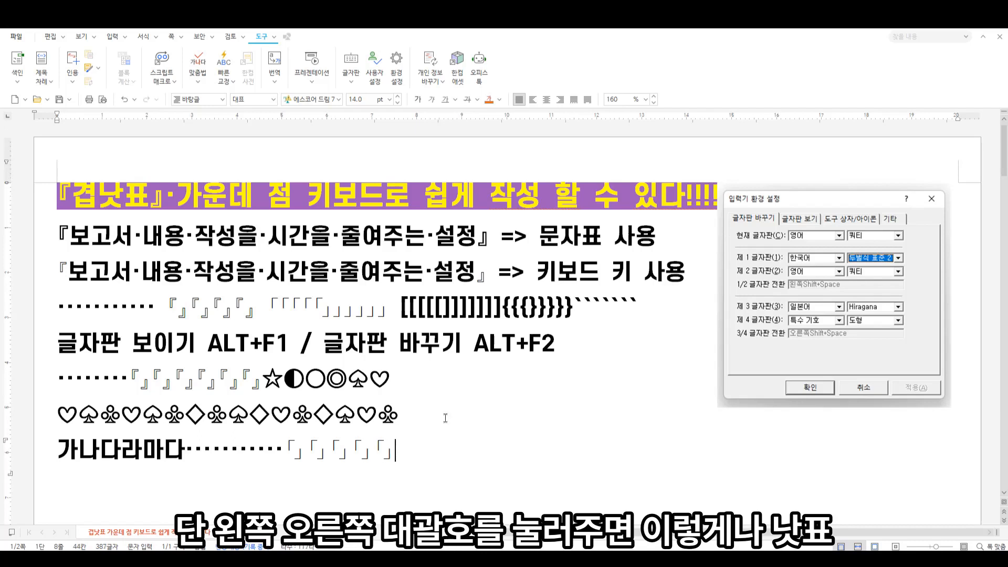
type("『』『『")
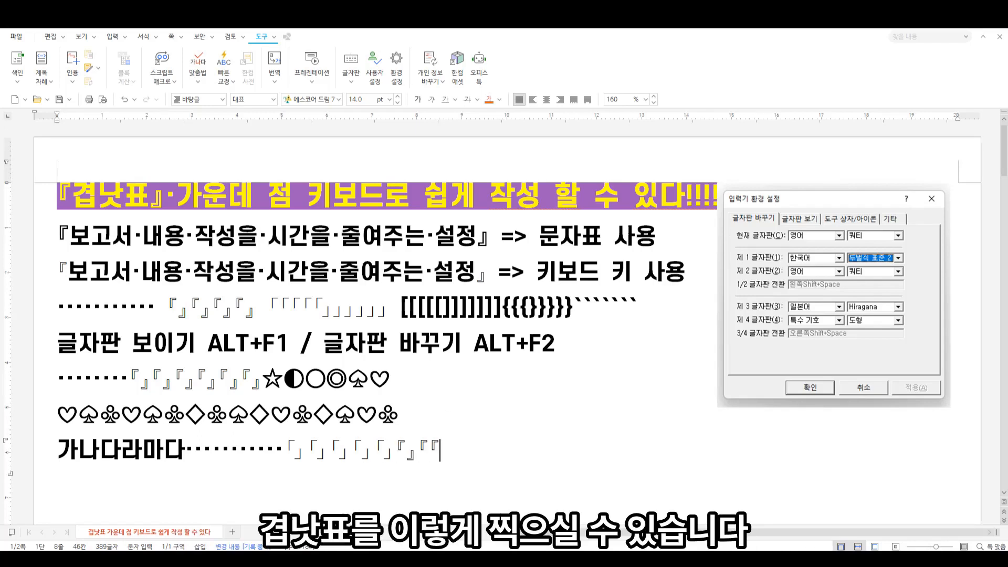
type("』『』『』『』『』『』")
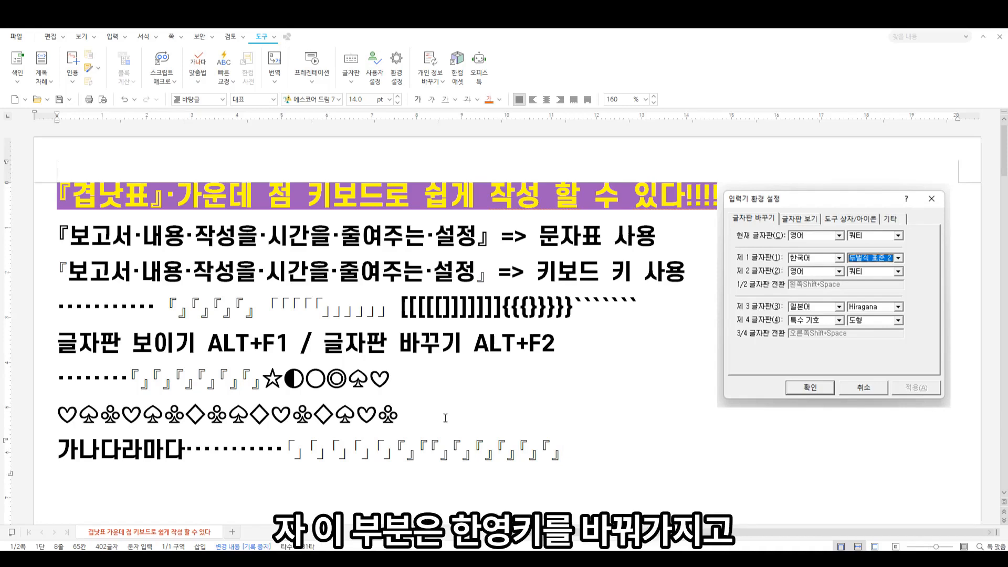
Switch to English input and append seven backticks, three {} pairs and a run of [] pairs to the line.
type("````")
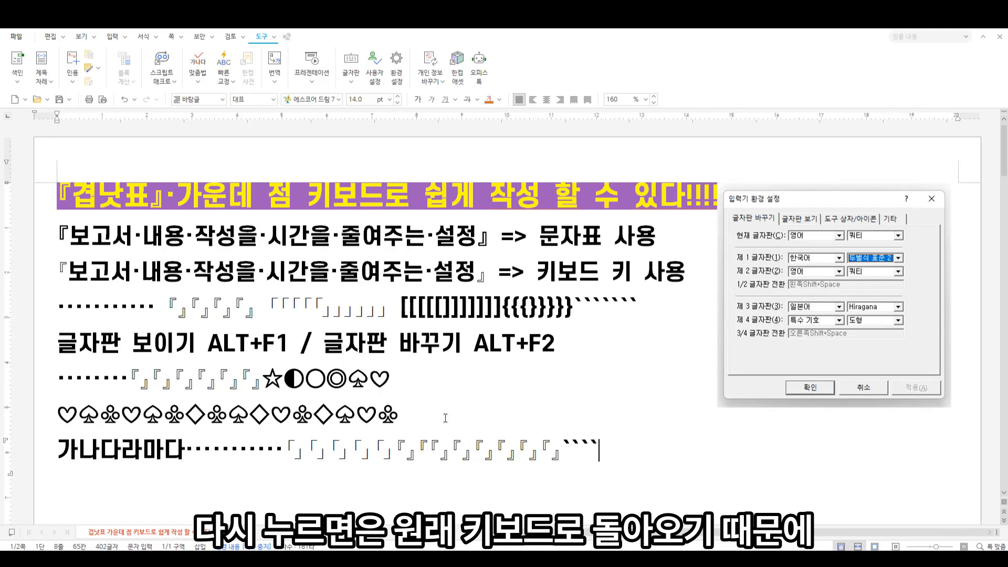
type("```")
type("{}{")
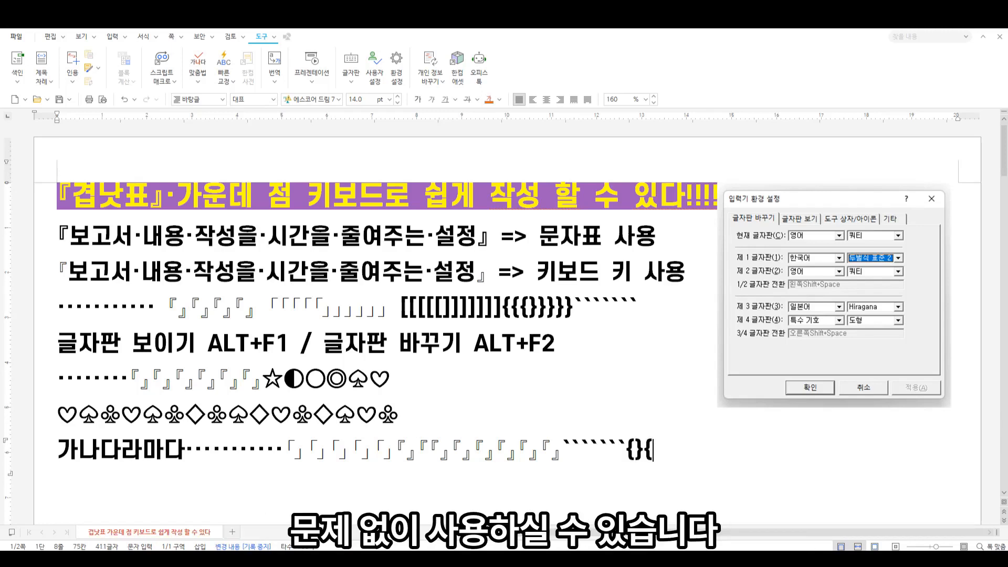
type("}{}[][][][][]")
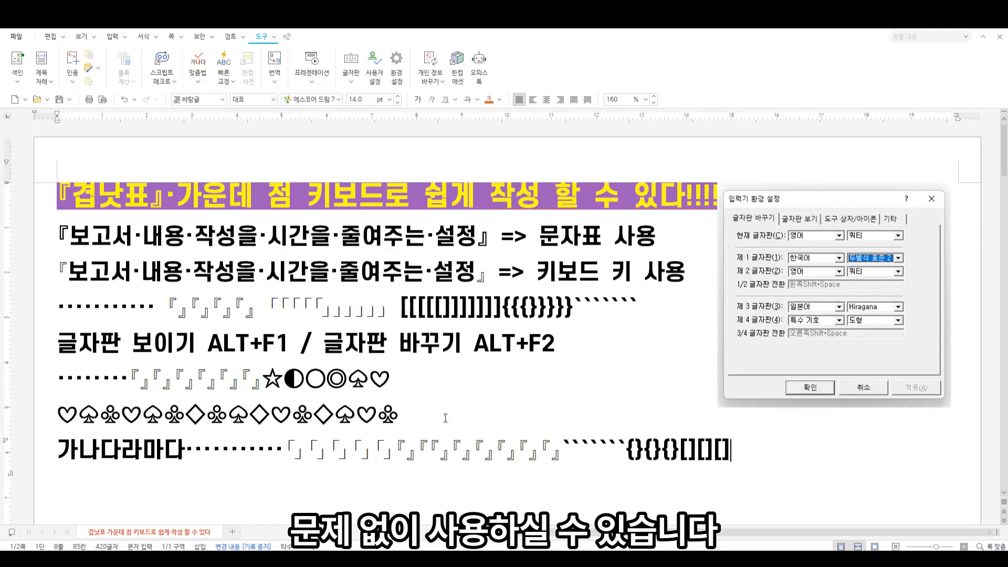
type("[]")
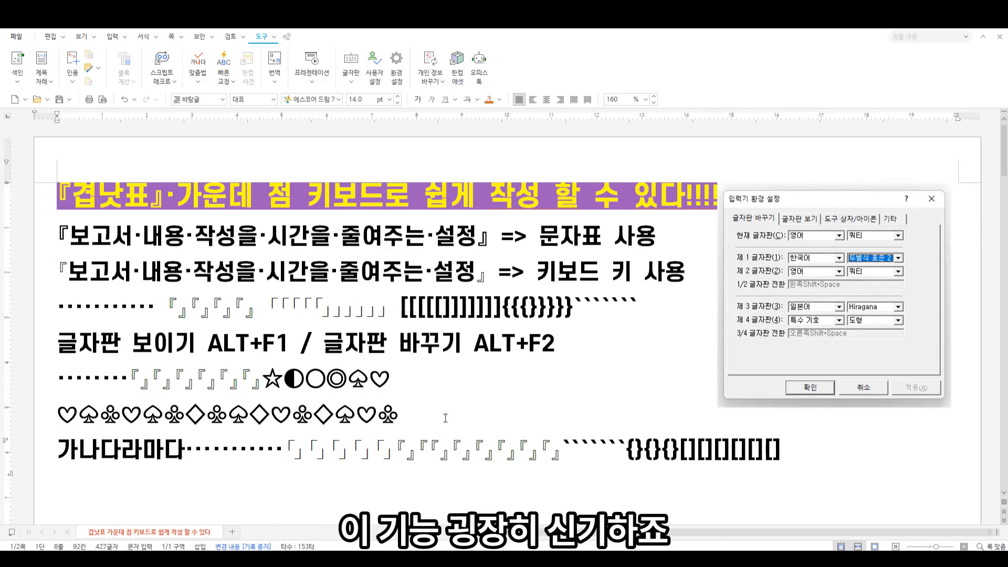
Start a new line below 가나다라마다 and display the 글자판 보기 keyboard below the 입력기 환경 설정 picture.
key("Return")
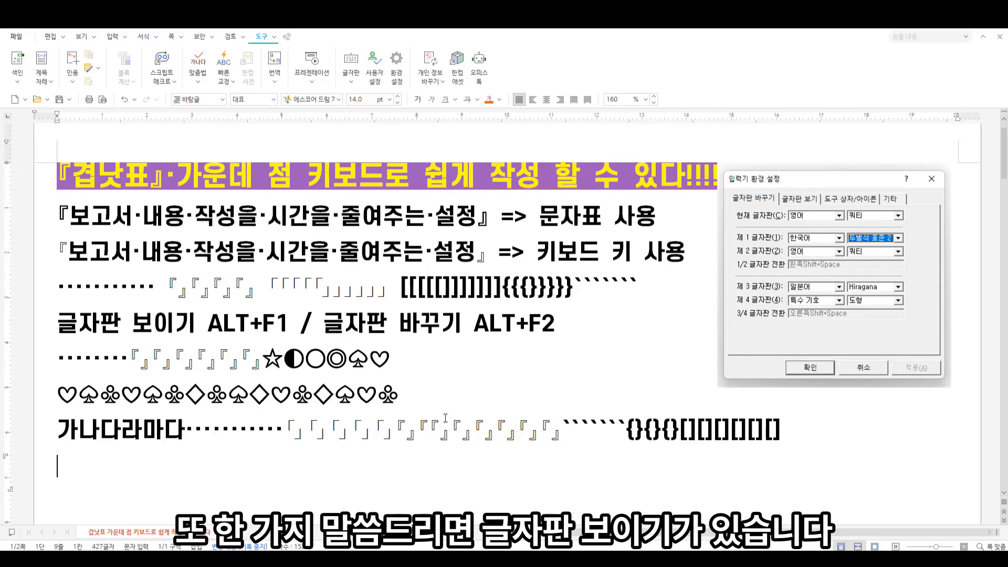
key("alt+F1")
scroll(216, 379, "up", 1)
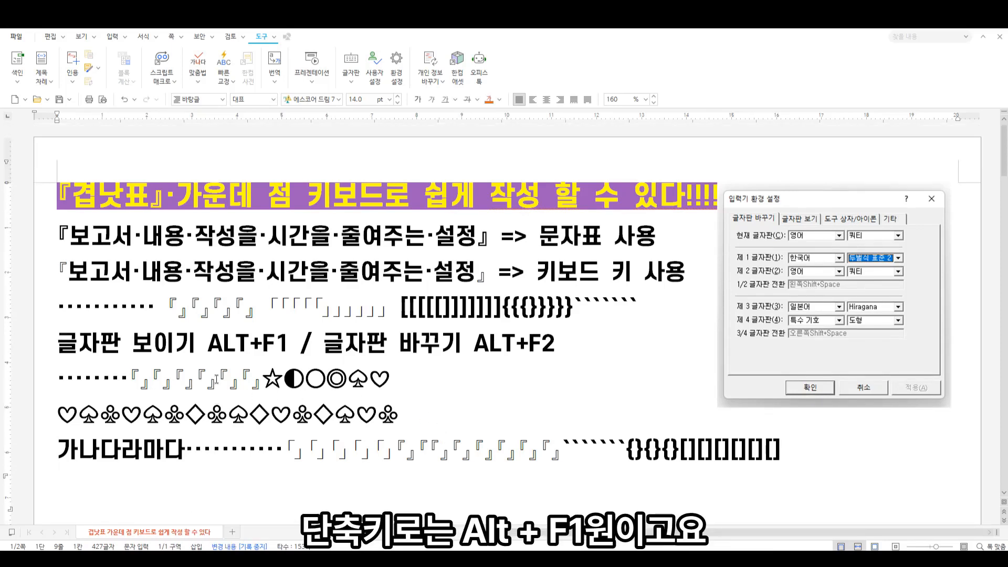
left_click(352, 83)
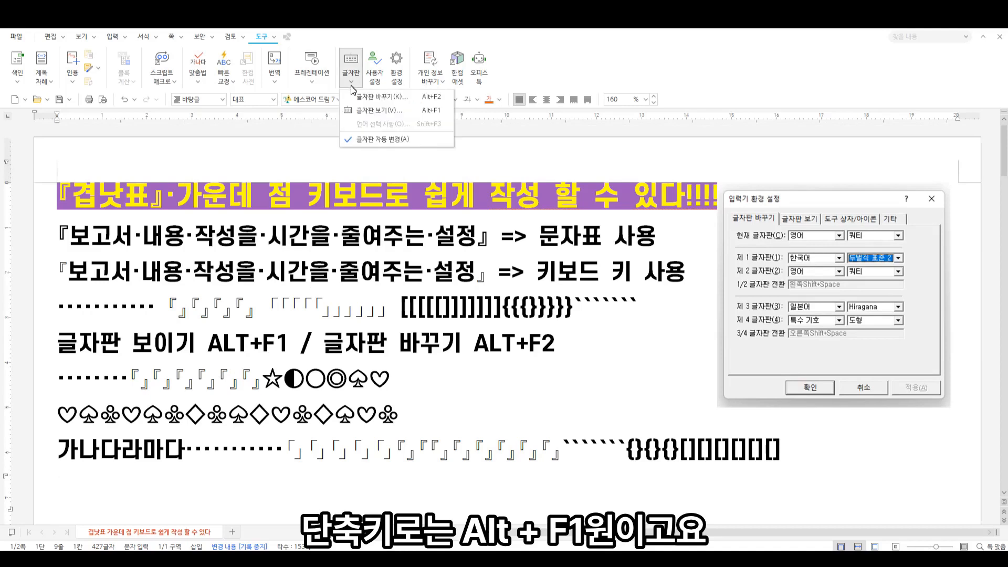
left_click(401, 109)
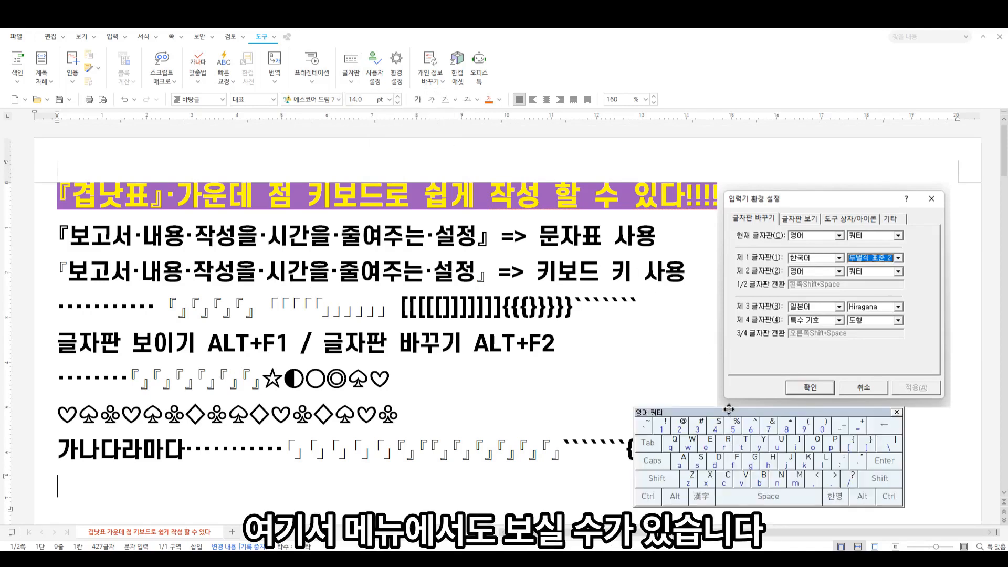
left_click_drag(728, 410, 779, 410)
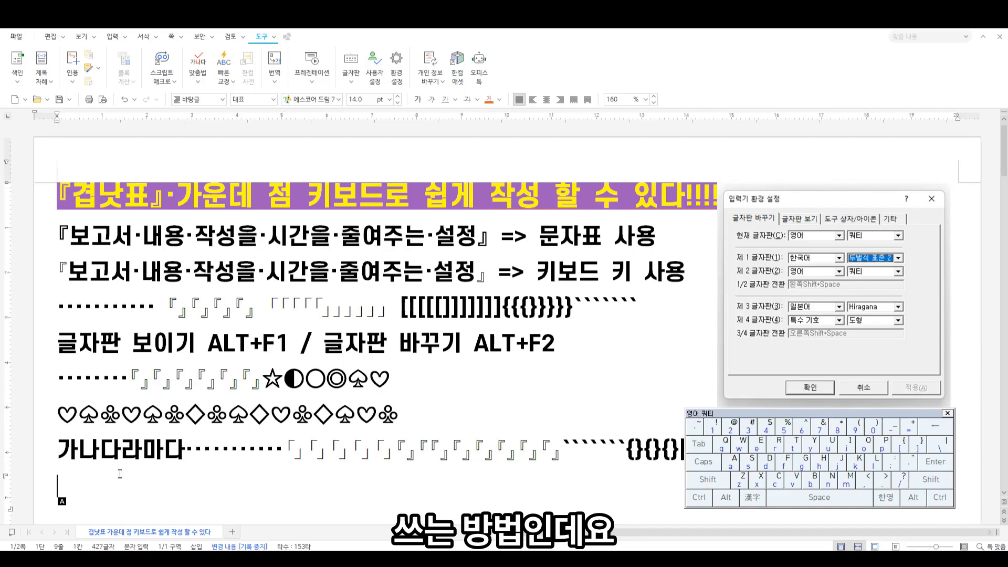
Switch the input from English through 한국어 두벌식 표준 2 to the 특수 기호 도형 layout.
key("shift")
key("shift+space")
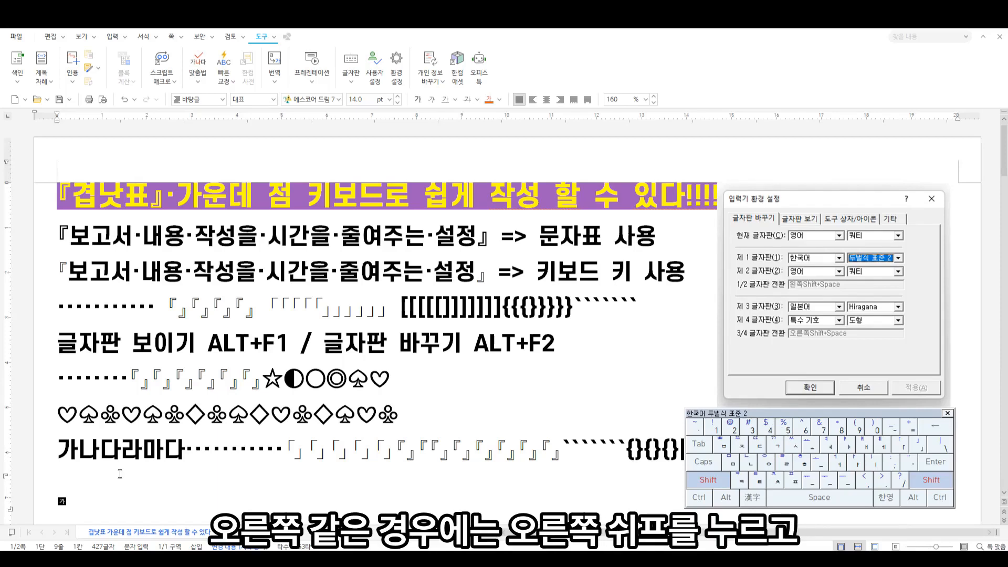
key("shift+space")
key("shift+space")
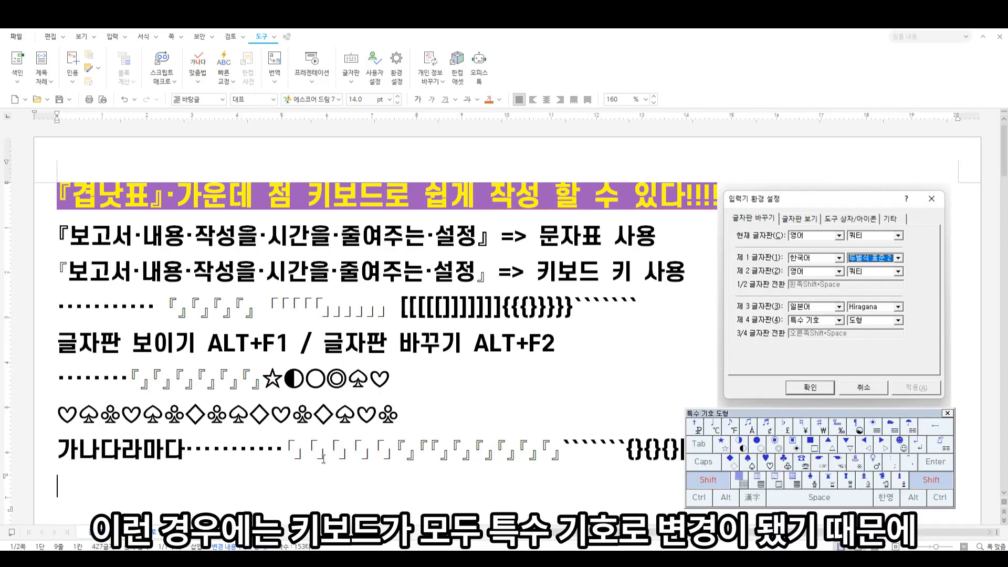
Enter ◇☆◐○◎◐○◎◐℉℃℃Å℃℉Å℃¢ on the new line and close the on-screen keyboard layout.
type("◇☆◐○◎")
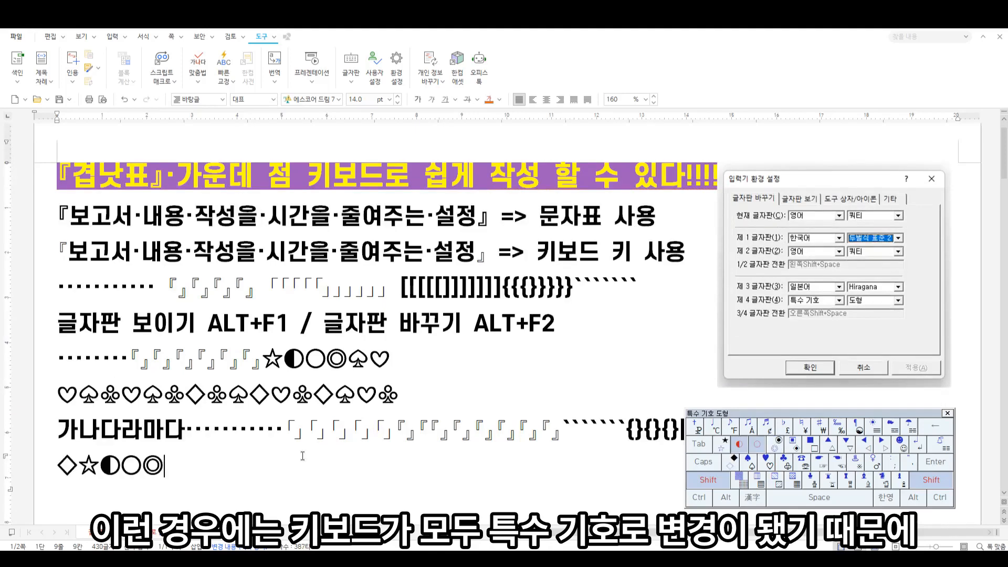
type("◐○◎◐℉℃℃Å℃℉Å℃¢")
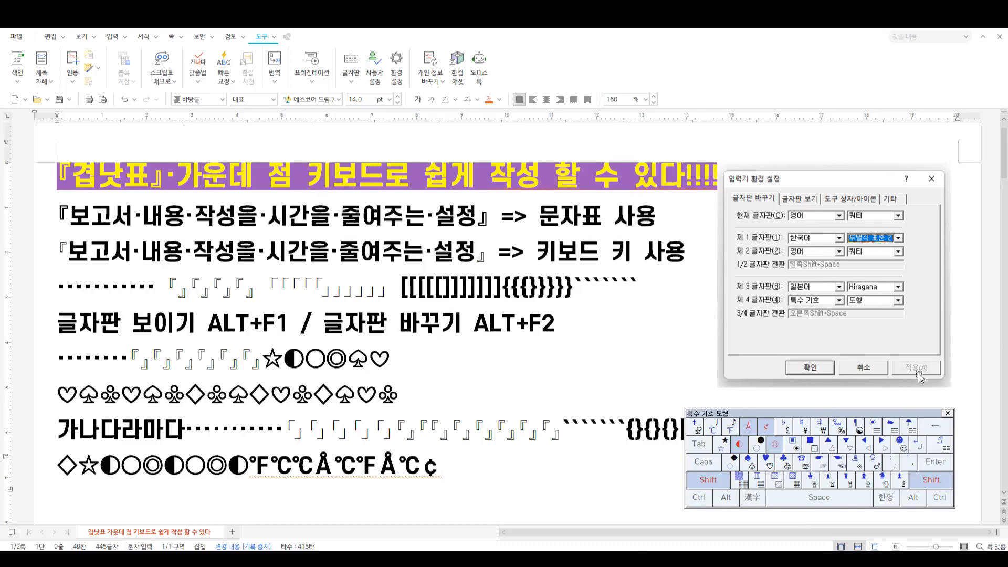
left_click(948, 413)
Examine the page on registering 상용구, highlighting the orange 보고서 작성 능력 증진 line and the title table.
scroll(476, 386, "down", 2)
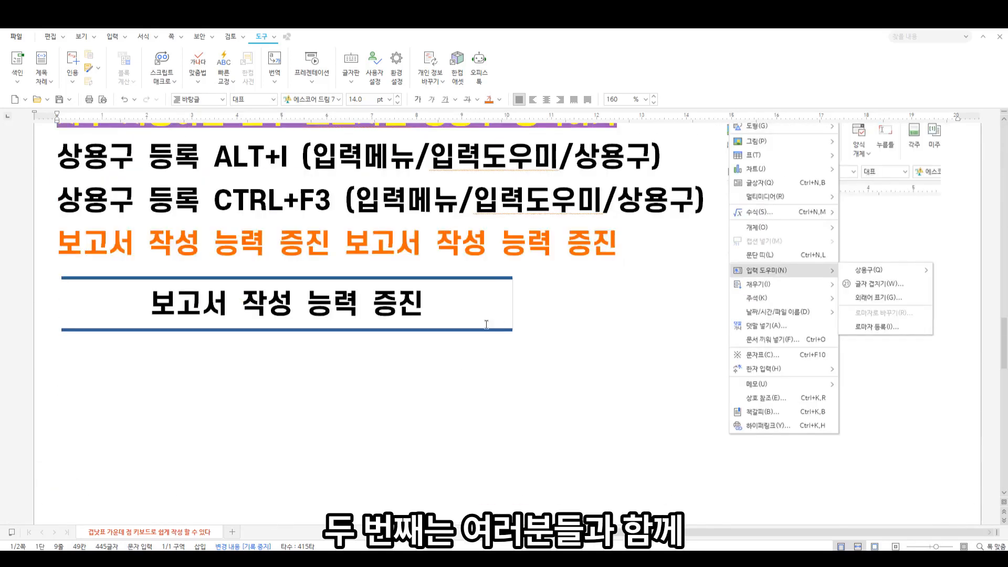
scroll(545, 339, "up", 2)
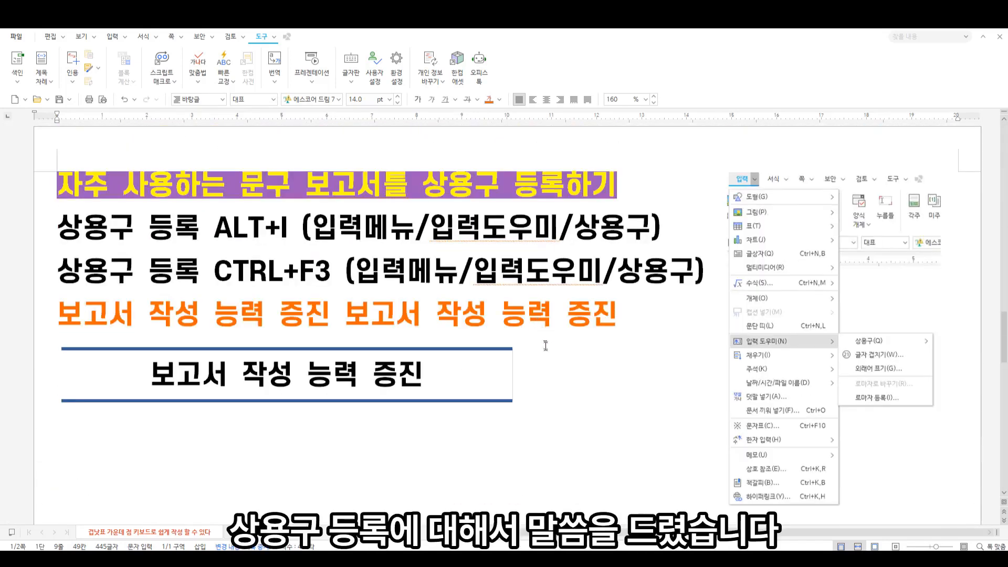
left_click(553, 364)
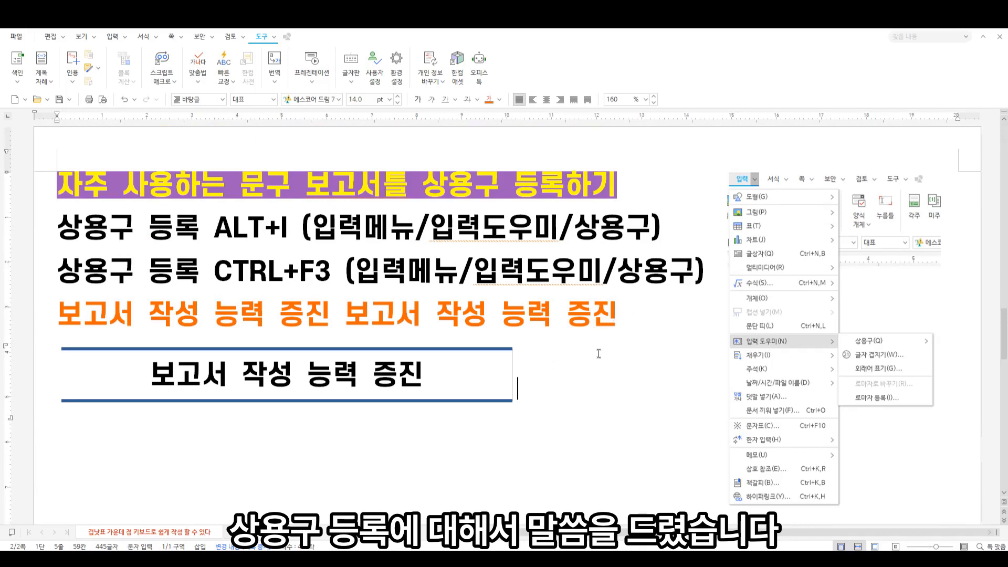
left_click(632, 313)
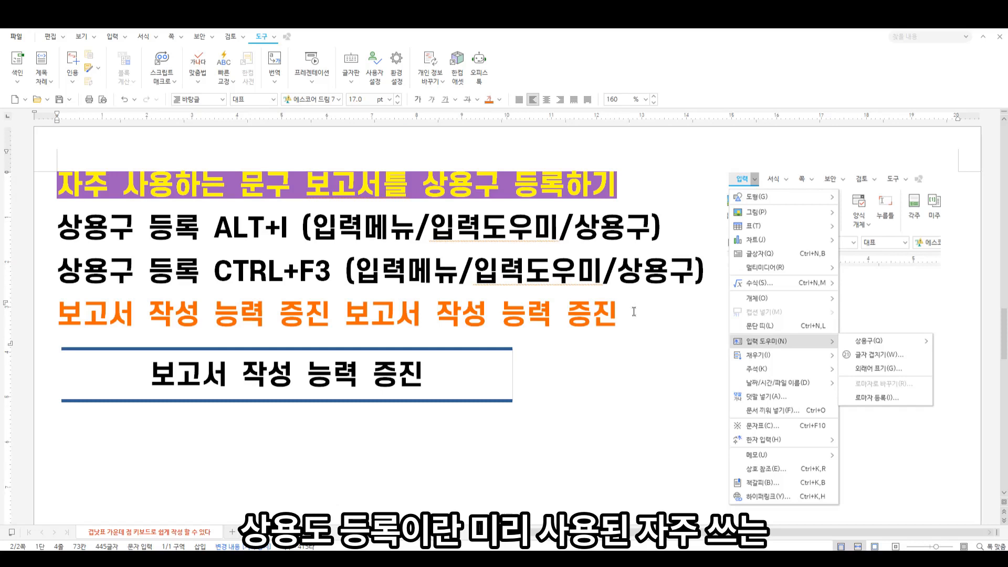
left_click_drag(633, 312, 16, 342)
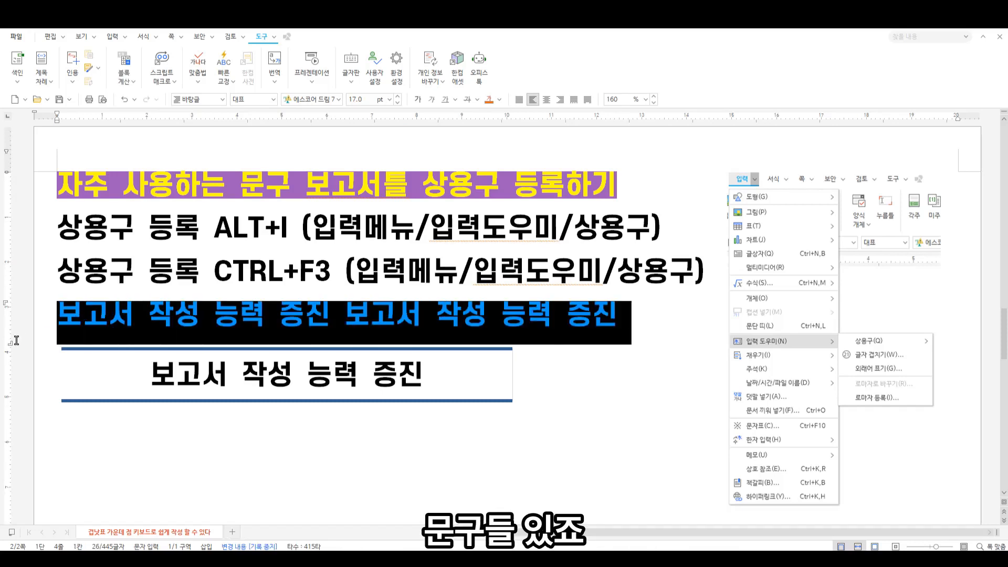
left_click(534, 331)
left_click_drag(637, 319, 52, 329)
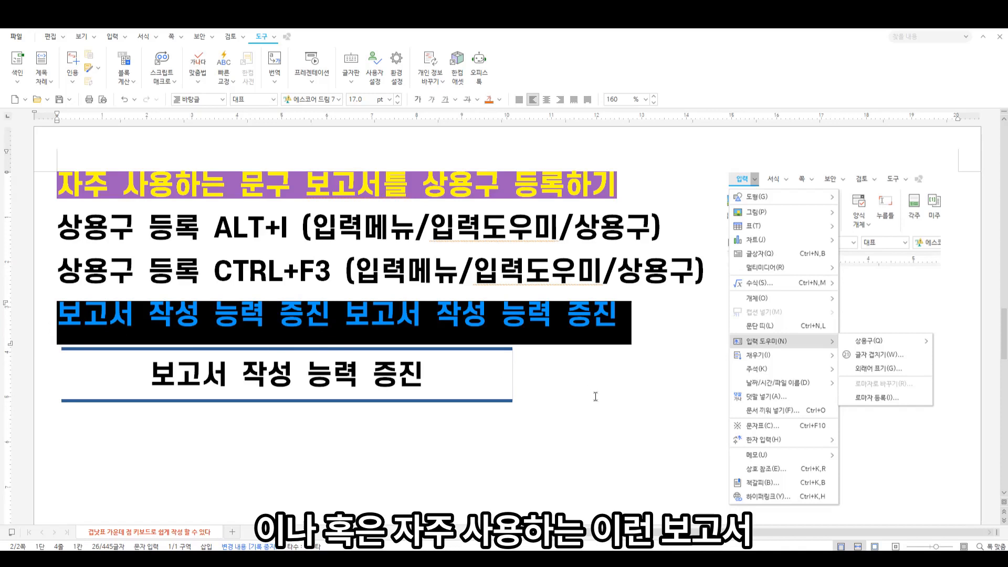
left_click(548, 397)
left_click_drag(548, 397, 141, 383)
left_click(541, 382)
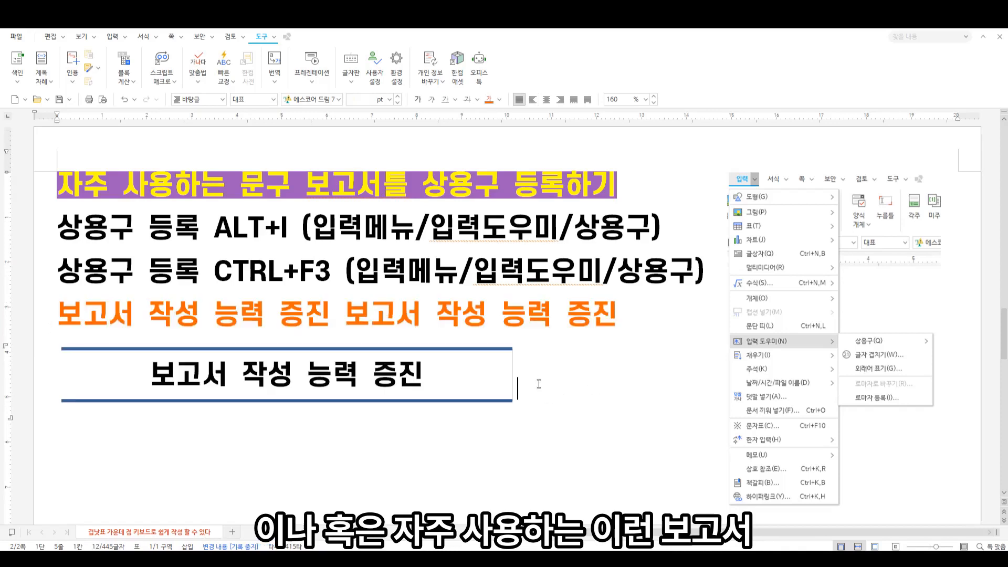
Add an empty line below the title table and another below the orange 보고서 작성 능력 증진 line.
left_click(555, 383)
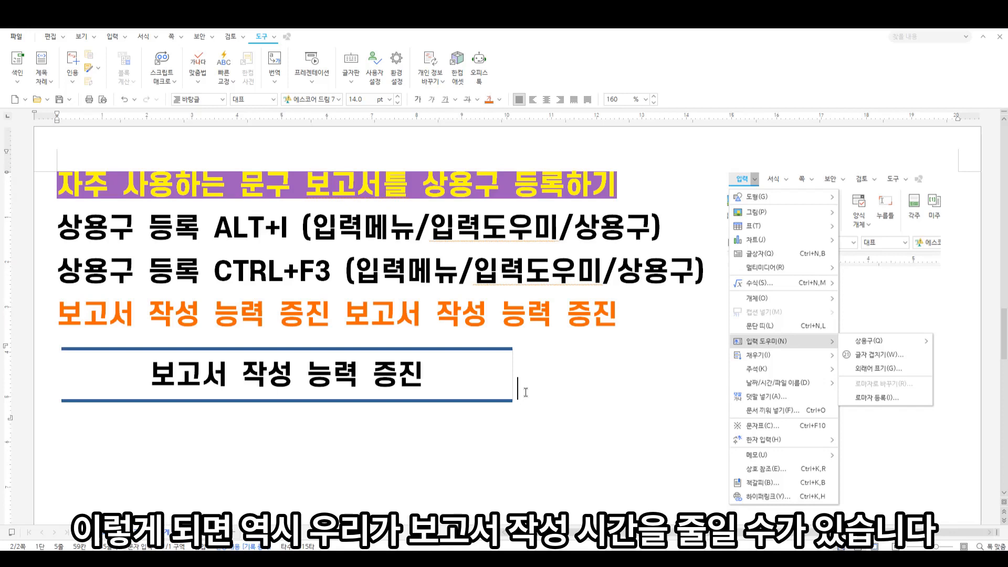
key("Return")
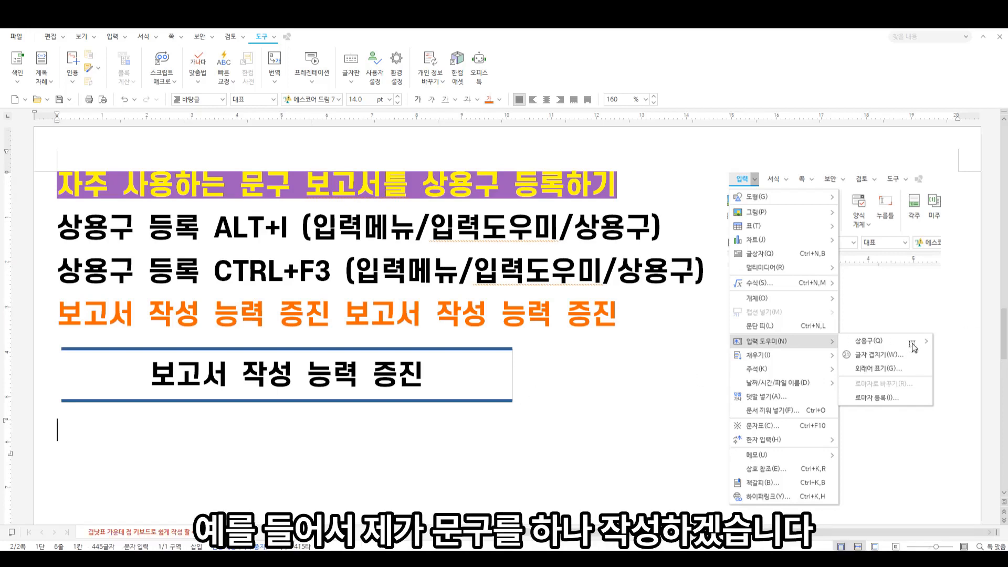
left_click(636, 314)
key("Return")
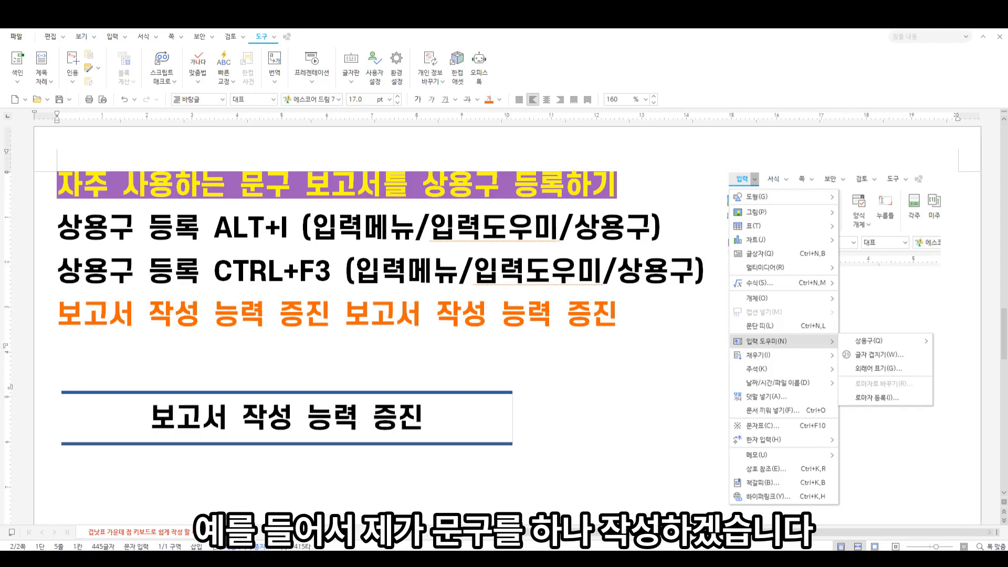
type("◈※♧※♡♡♖♁")
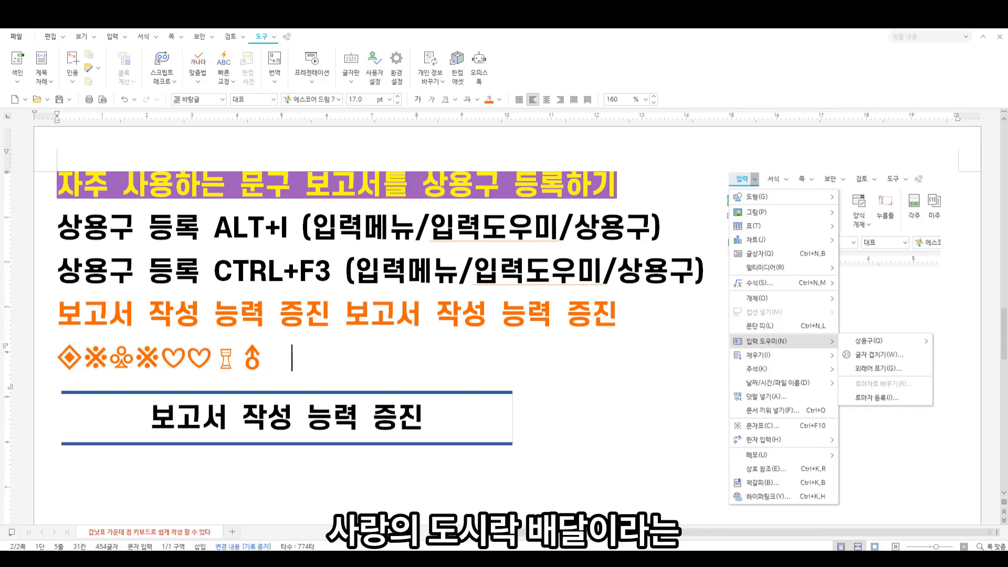
key("BackSpace")
key("BackSpace")
key("BackSpace")
key("BackSpace")
key("BackSpace")
key("BackSpace")
key("BackSpace")
key("BackSpace")
key("BackSpace")
Enter 사랑의 도시락 배달 in Korean on the empty line below the orange sentence.
type("ㅅㅏ랑의 ㄷ")
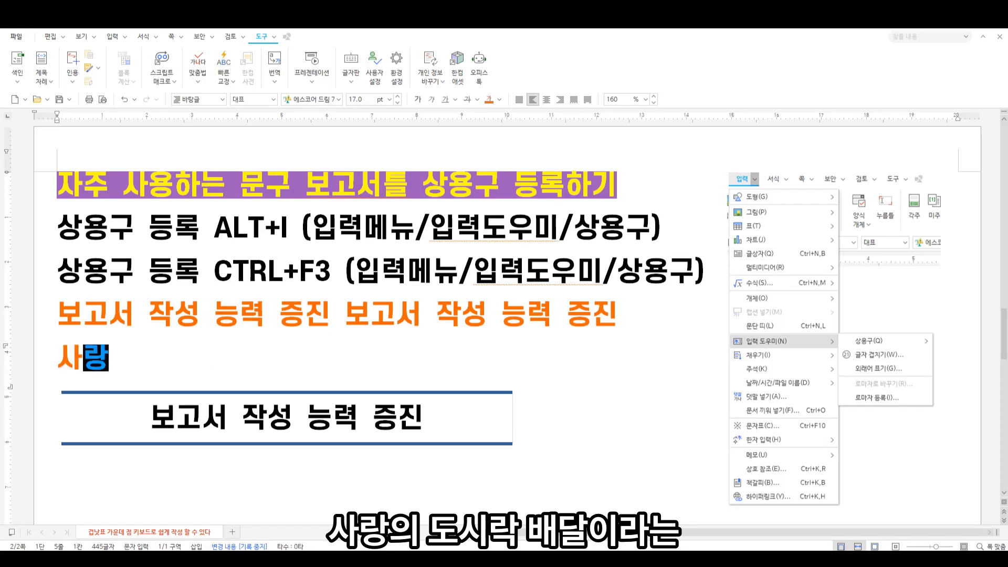
type("ㅗ시락 배달")
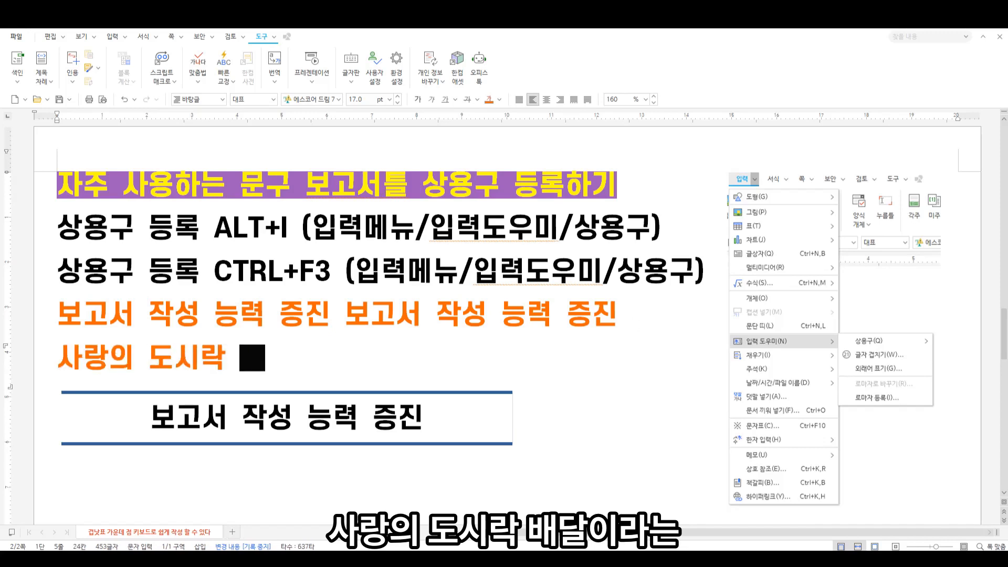
Register the phrase 사랑의 도시락 배달 as a 상용구 with the 준말 사 and 글자 속성 유지.
triple_click(190, 366)
left_click_drag(293, 365, 39, 365)
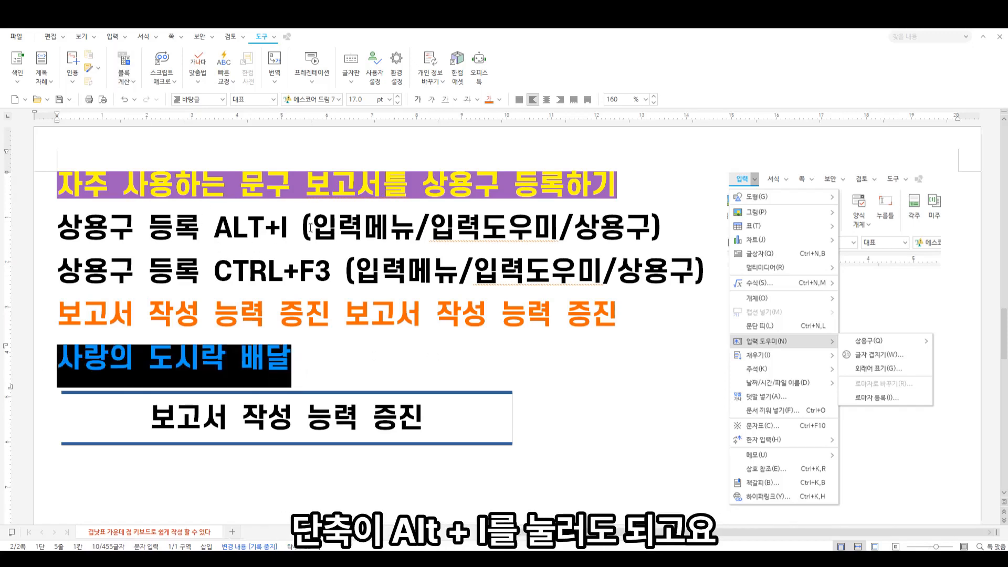
left_click(125, 37)
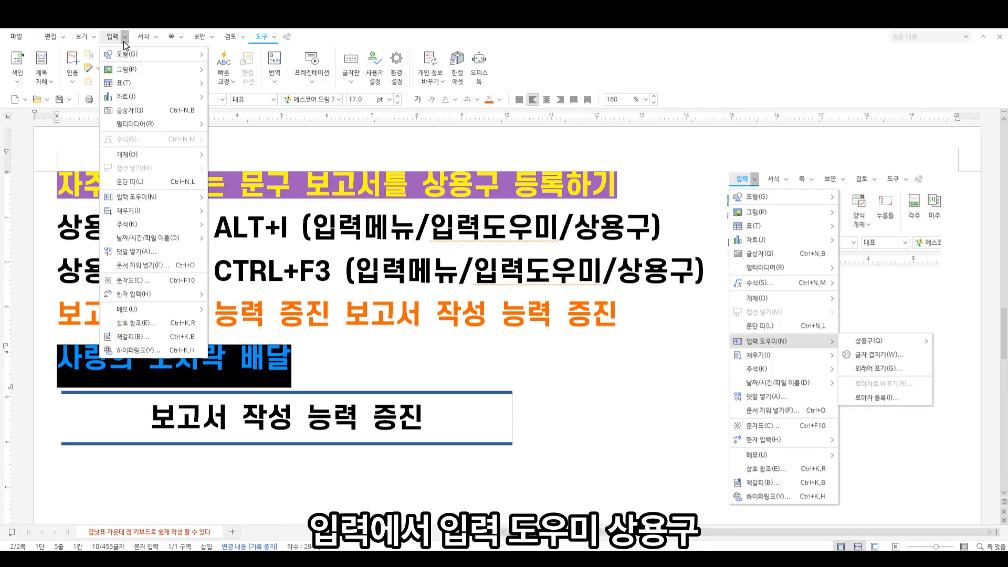
mouse_move(173, 198)
mouse_move(244, 201)
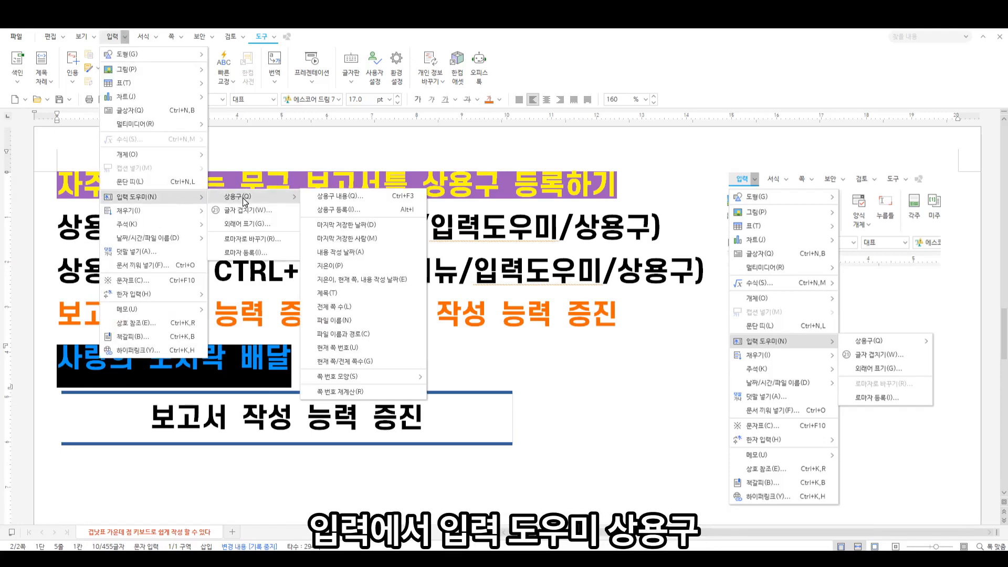
left_click(342, 208)
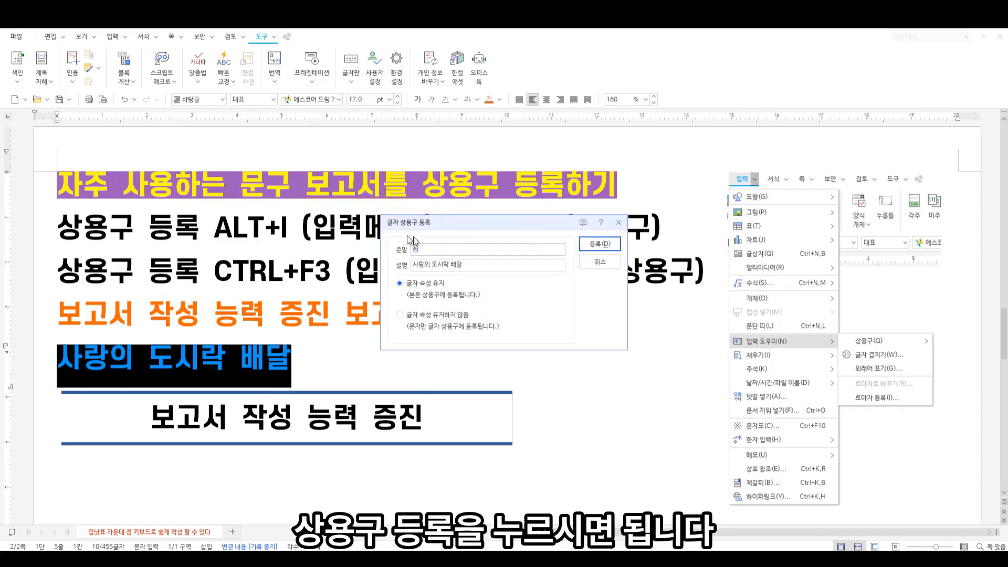
type("새")
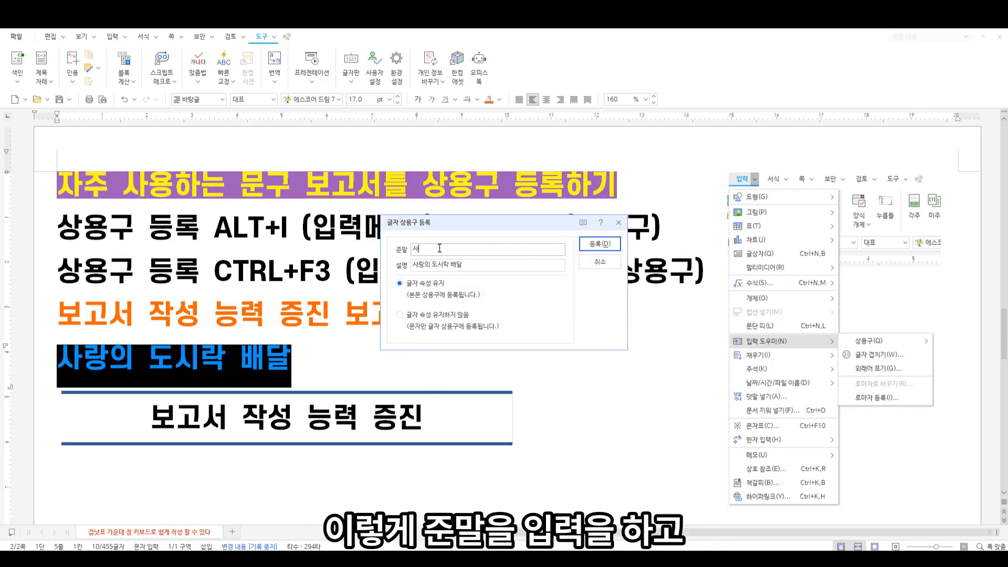
left_click_drag(440, 248, 397, 248)
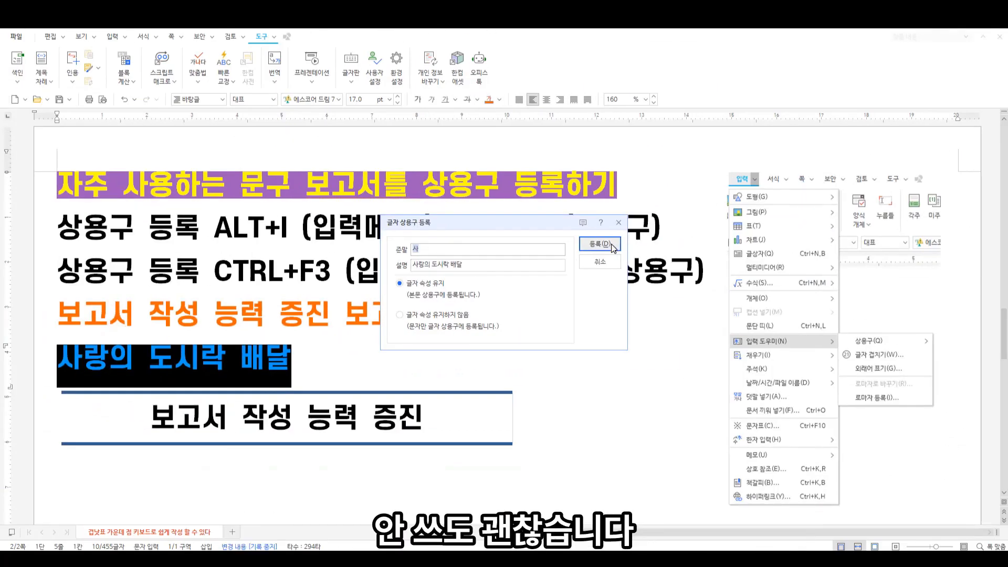
left_click(611, 245)
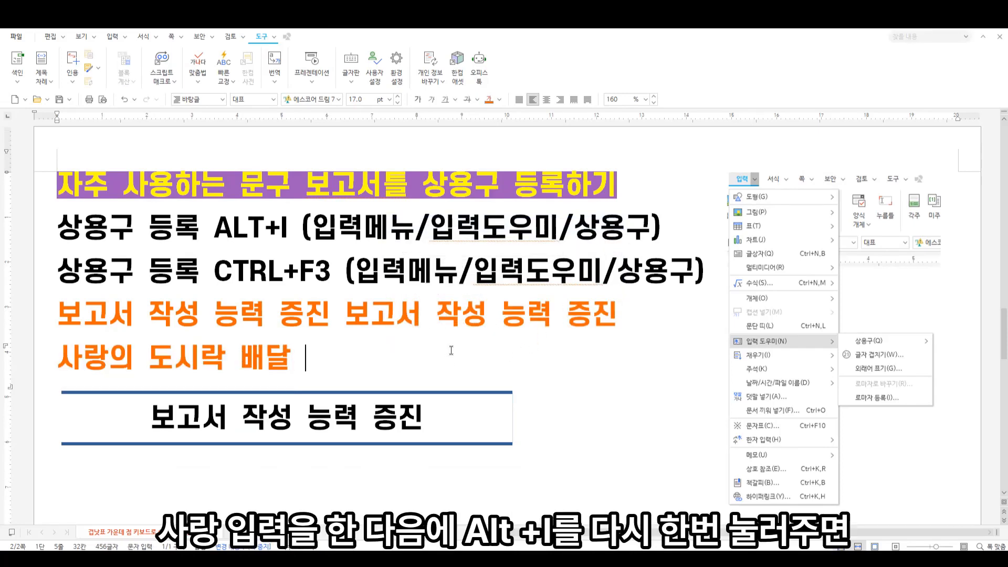
Insert a second 사랑의 도시락 배달 after the first by expanding the abbreviation 사.
type("사")
key("alt+i")
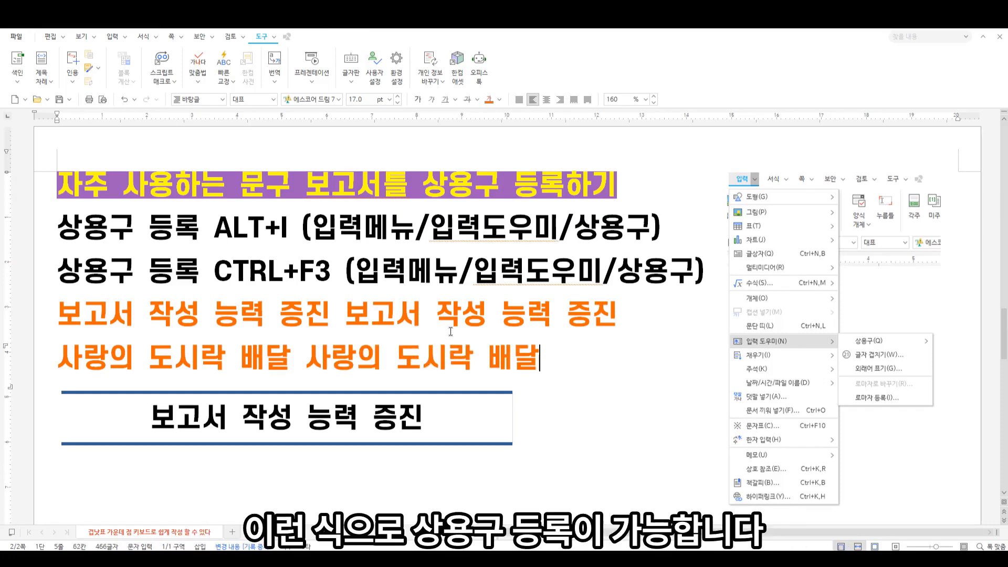
Insert a table with one row and one column on a new line below the 보고서 작성 능력 증진 title table.
left_click_drag(532, 434, 151, 423)
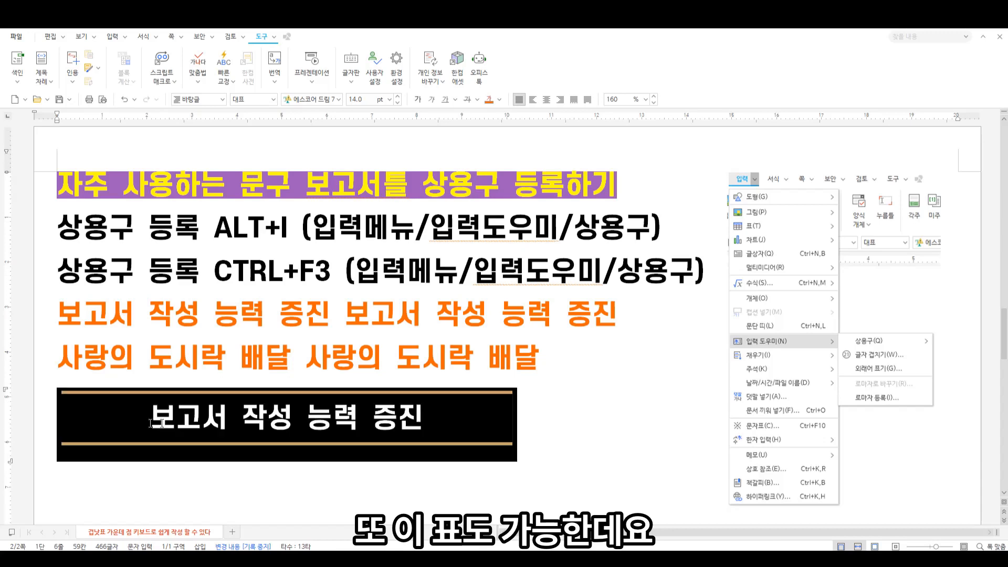
left_click(530, 432)
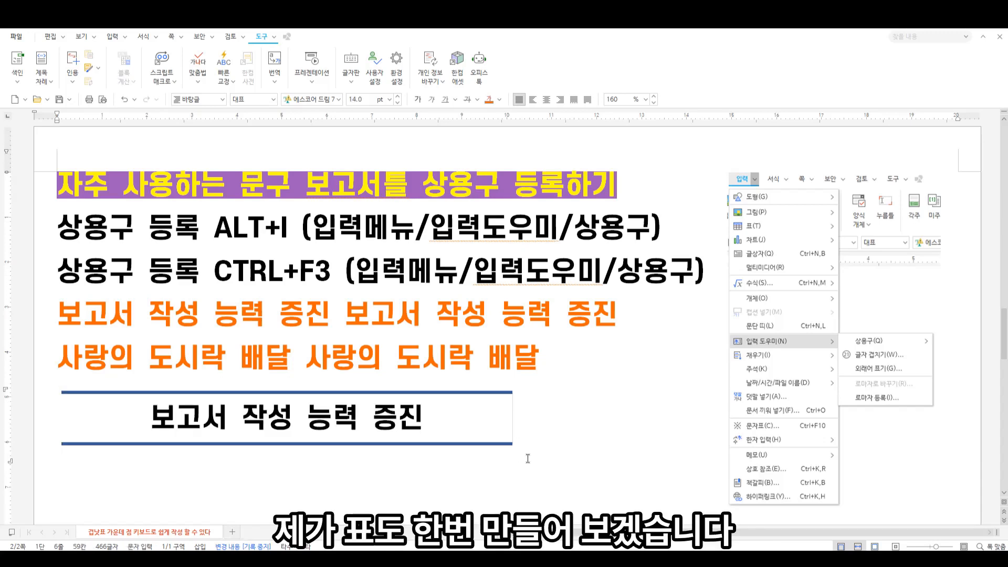
key("Return")
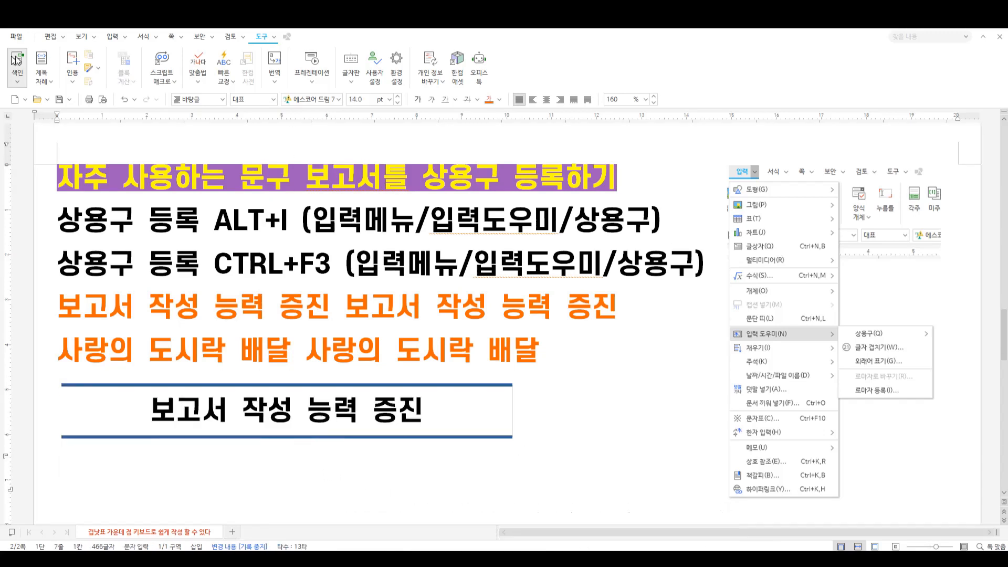
left_click(109, 37)
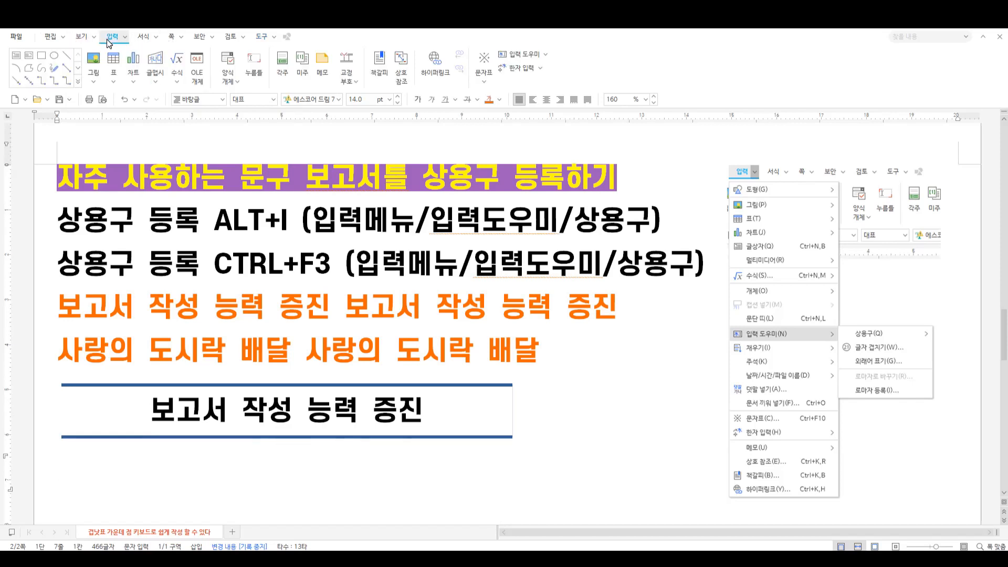
left_click(111, 80)
left_click(108, 114)
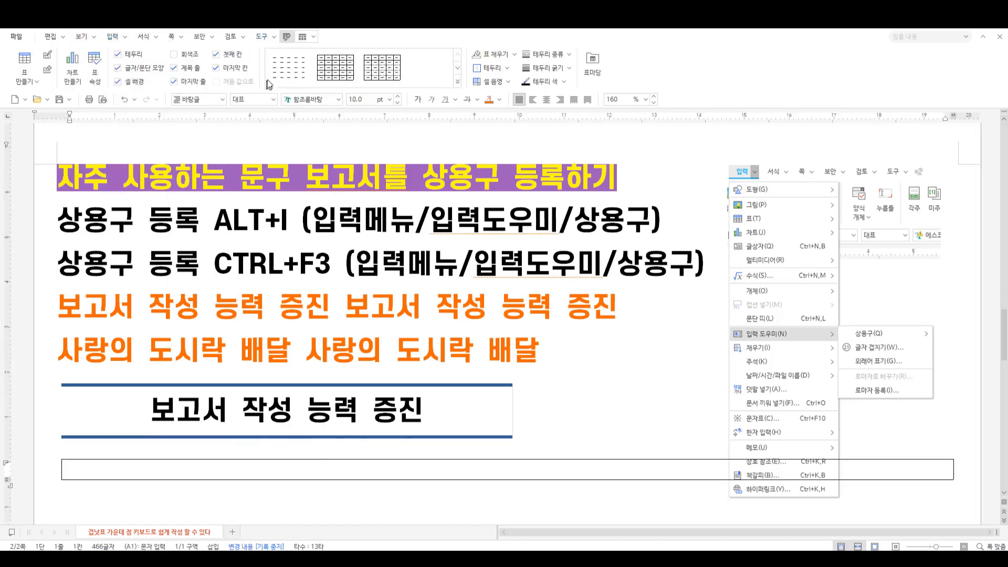
Apply the red 밝게 table style to the new one-cell table and resize it to the blue title table's width with a taller row.
left_click(462, 84)
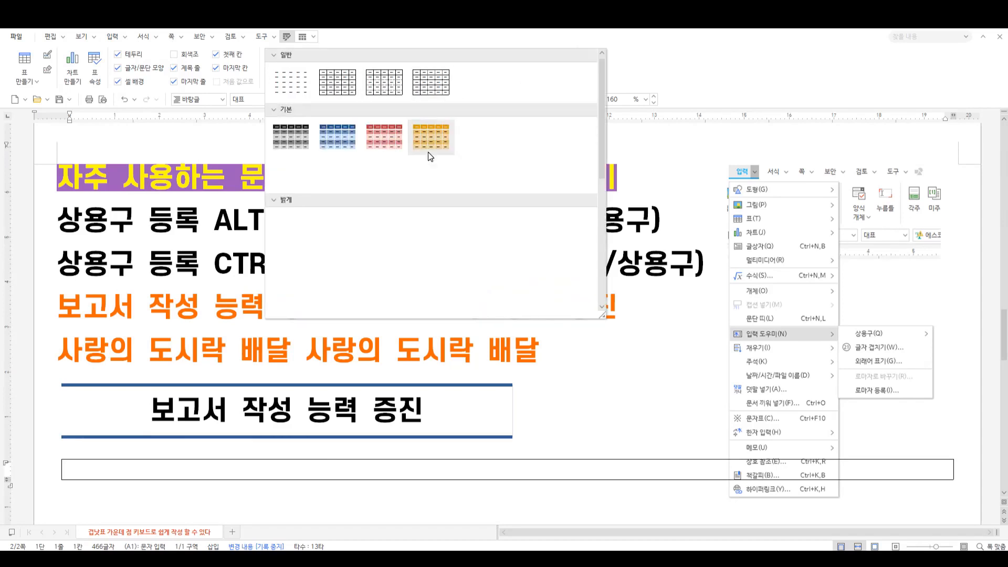
scroll(405, 190, "down", 1)
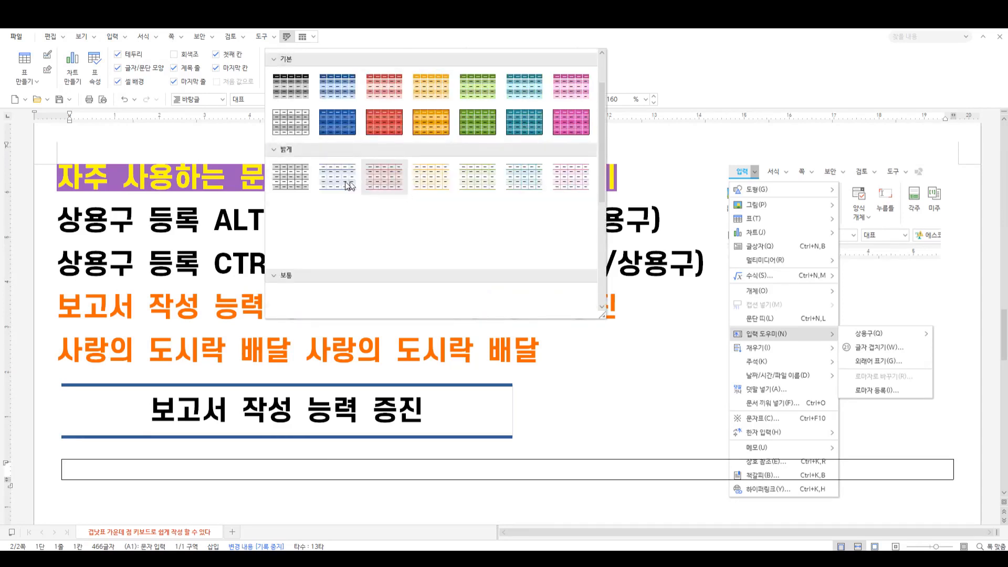
left_click(386, 181)
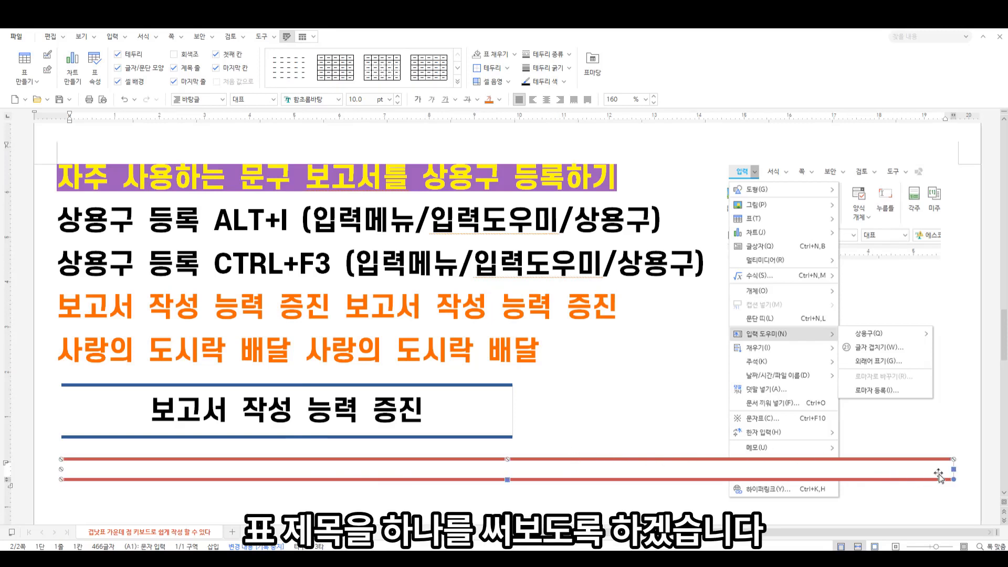
left_click_drag(954, 468, 513, 477)
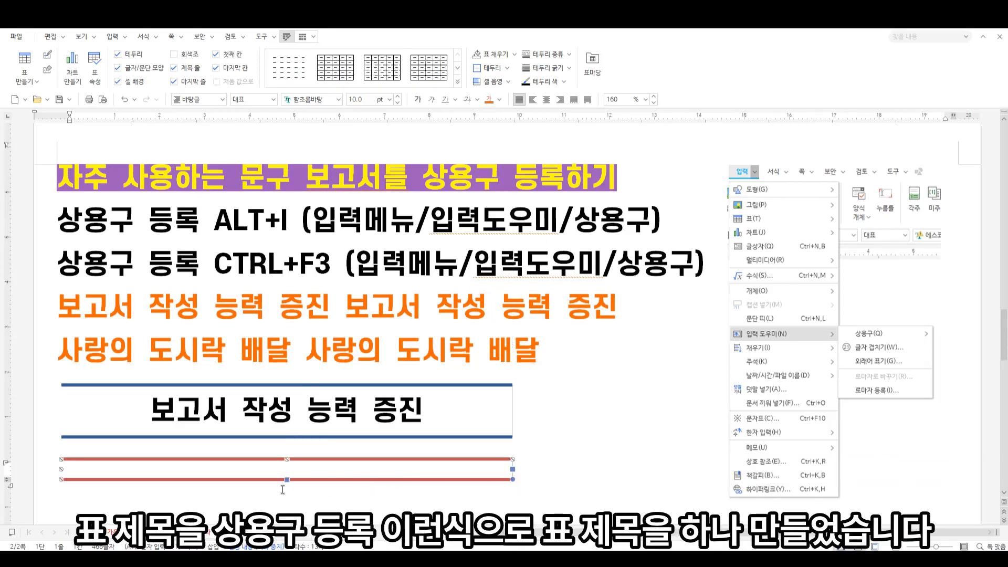
left_click_drag(287, 479, 287, 502)
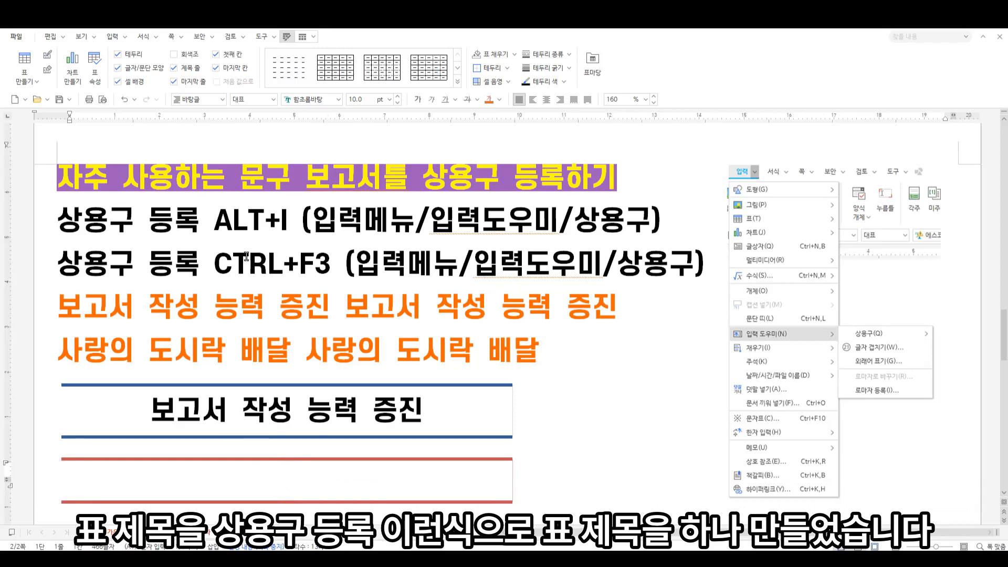
Enter the centred title 상용구 등록 in the red table, using the formatting of the letter R copied from the CTRL+F3 line.
left_click_drag(244, 258, 263, 260)
key("ctrl+c")
left_click(203, 478)
key("ctrl+v")
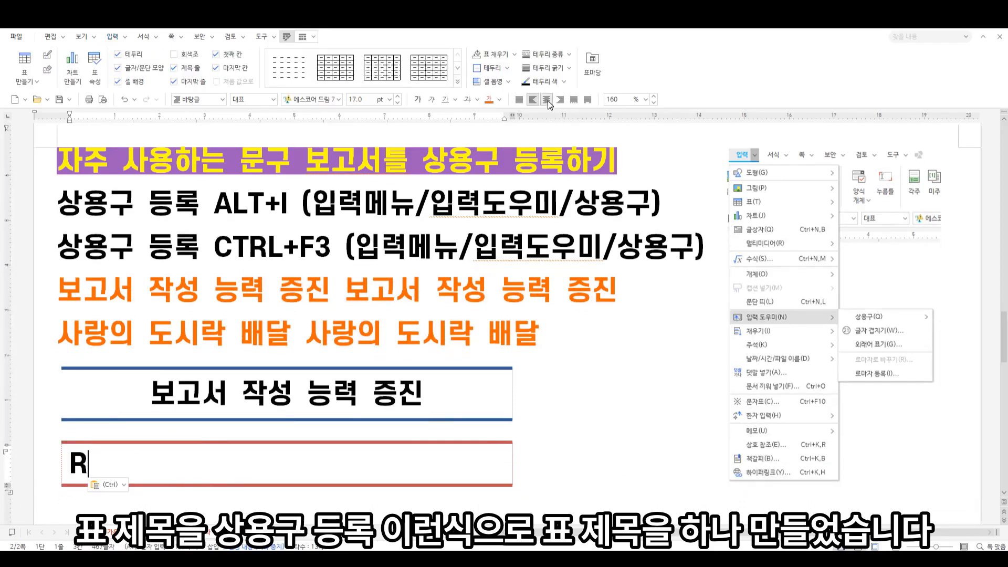
key("ctrl+shift+c")
left_click_drag(276, 461, 297, 465)
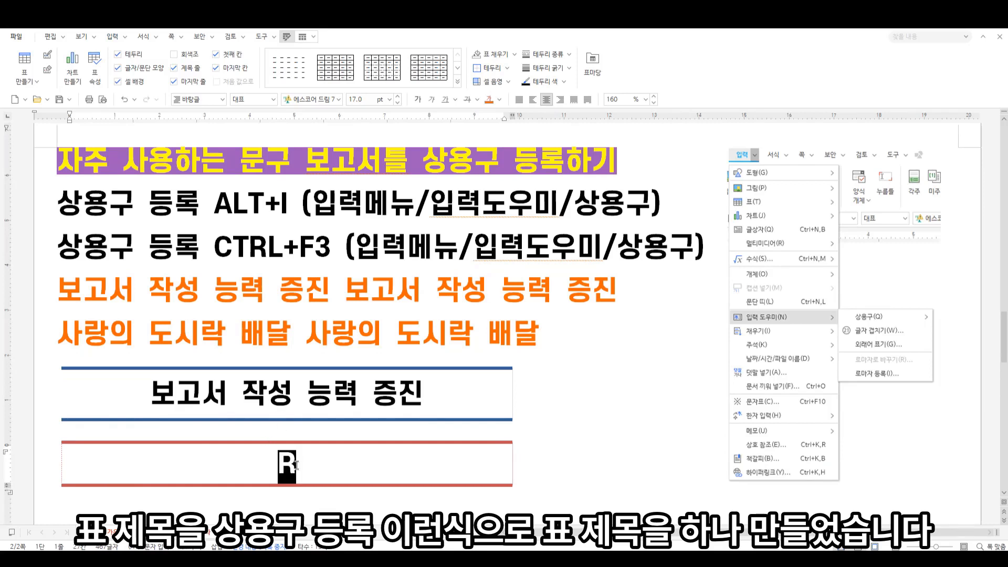
type("상용")
type("구 등록")
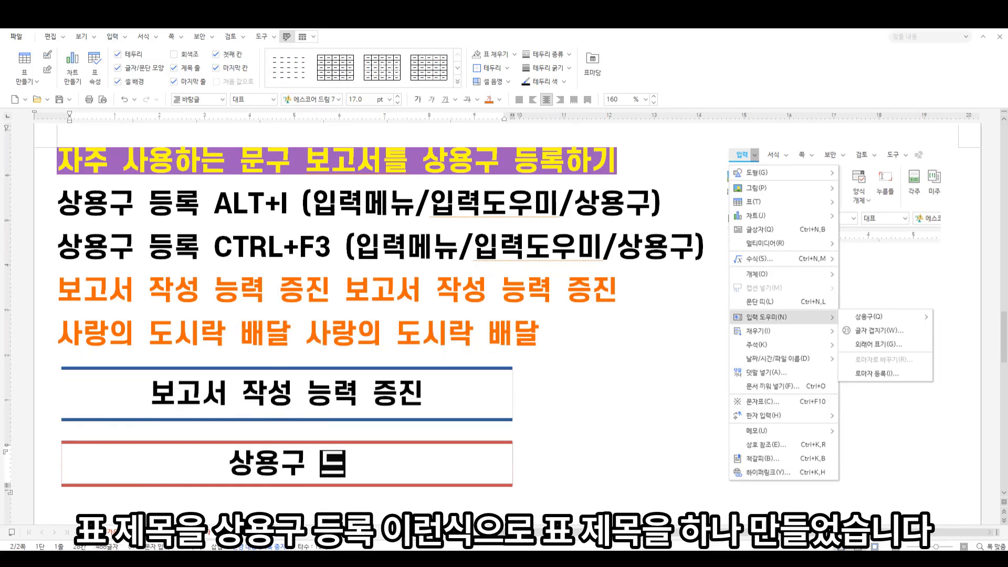
left_click(529, 464)
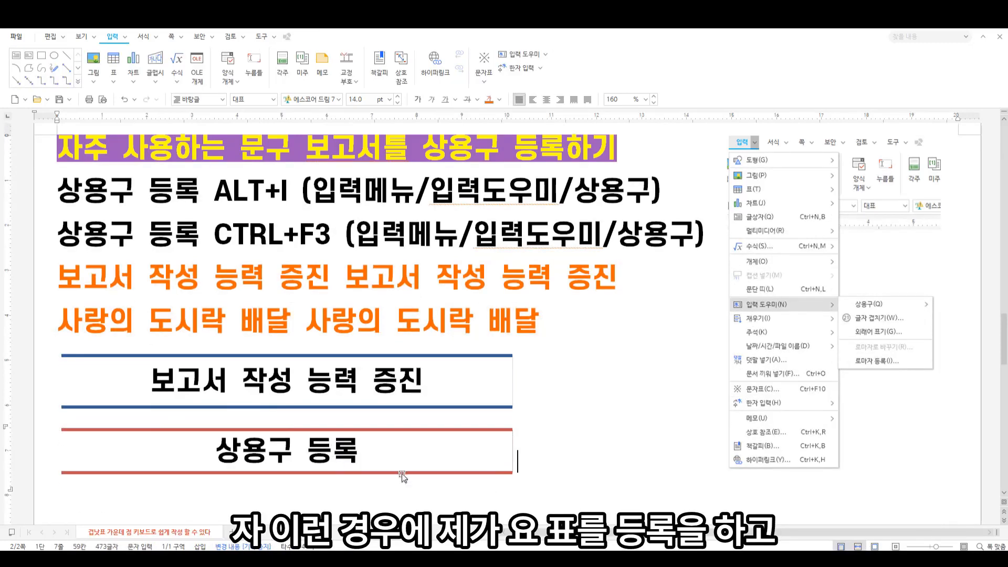
Check the 글자처럼 취급 setting in the red title table's properties without changing anything.
left_click(399, 472)
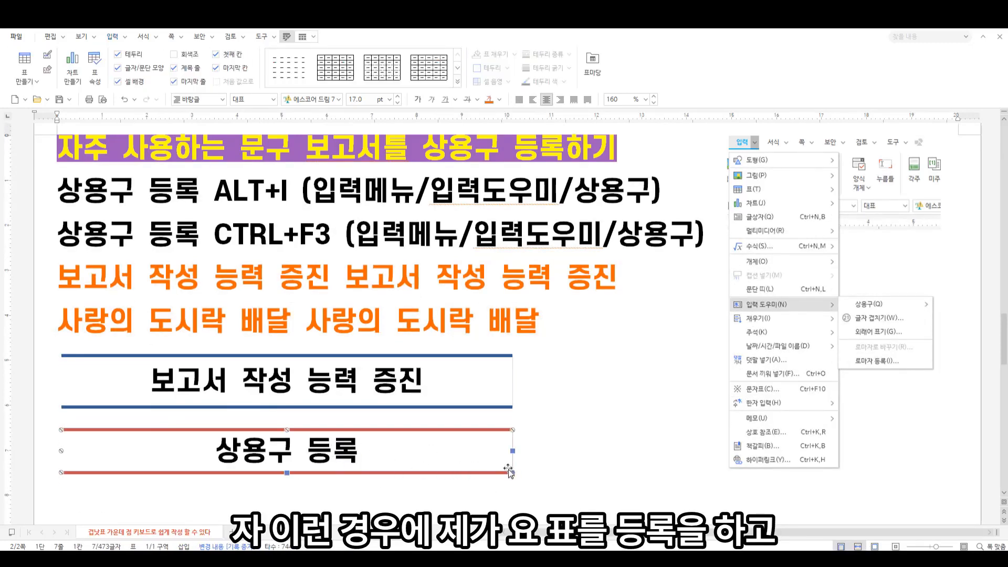
left_click_drag(569, 425, 471, 450)
left_click(471, 452)
left_click(523, 460)
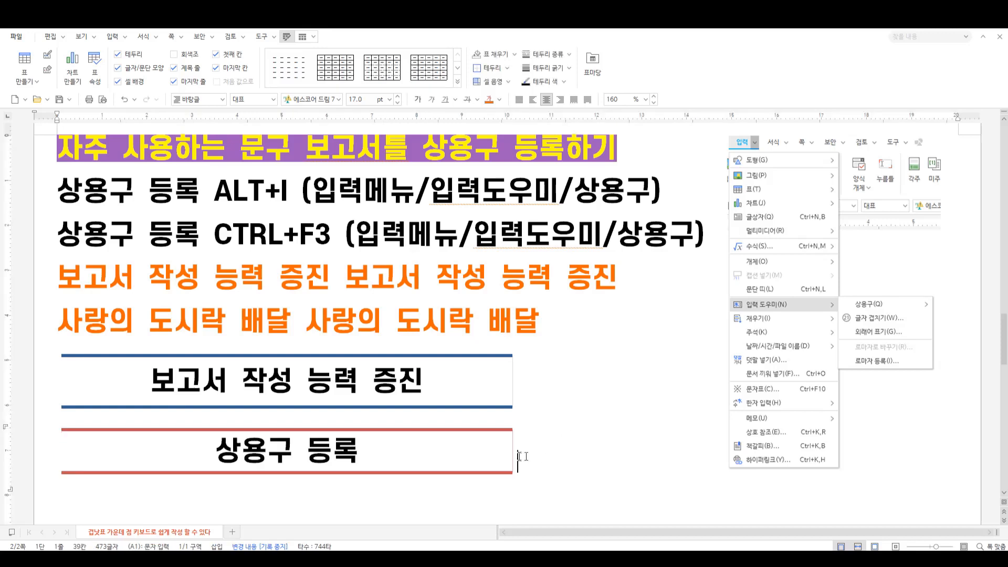
double_click(450, 472)
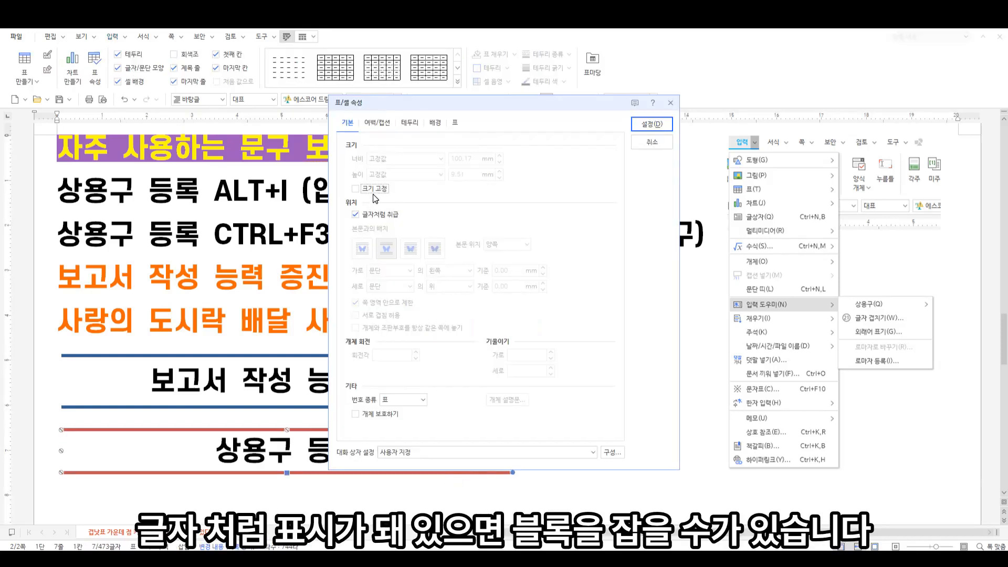
left_click(651, 142)
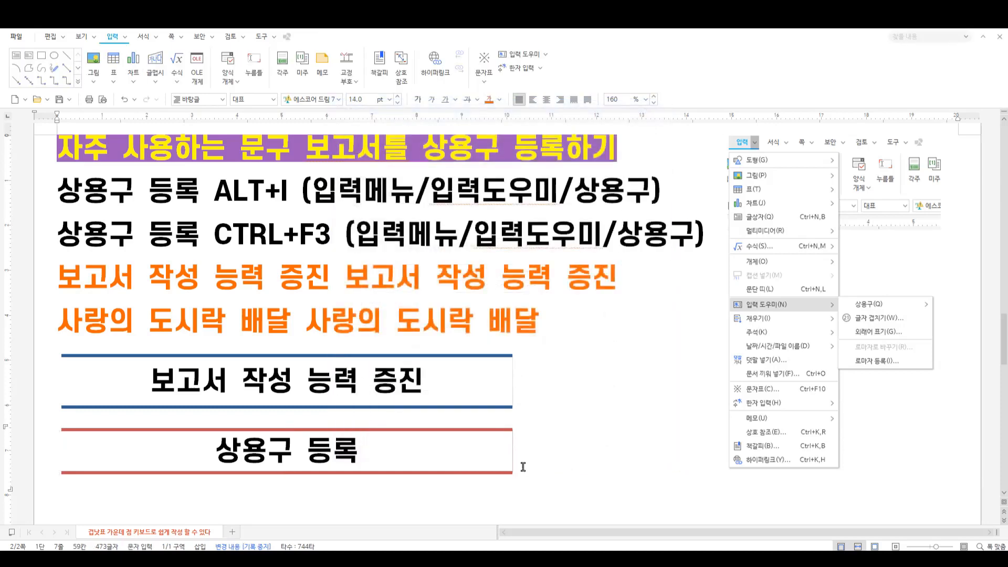
Register the whole red 상용구 등록 title table as a 본문 상용구 with the 준말 표.
left_click_drag(524, 462, 210, 440)
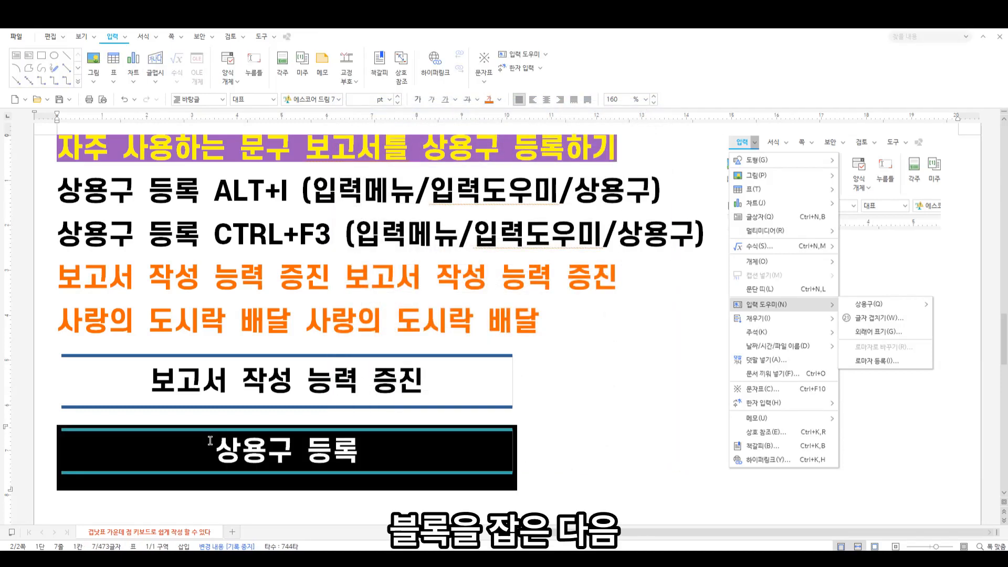
key("alt+i")
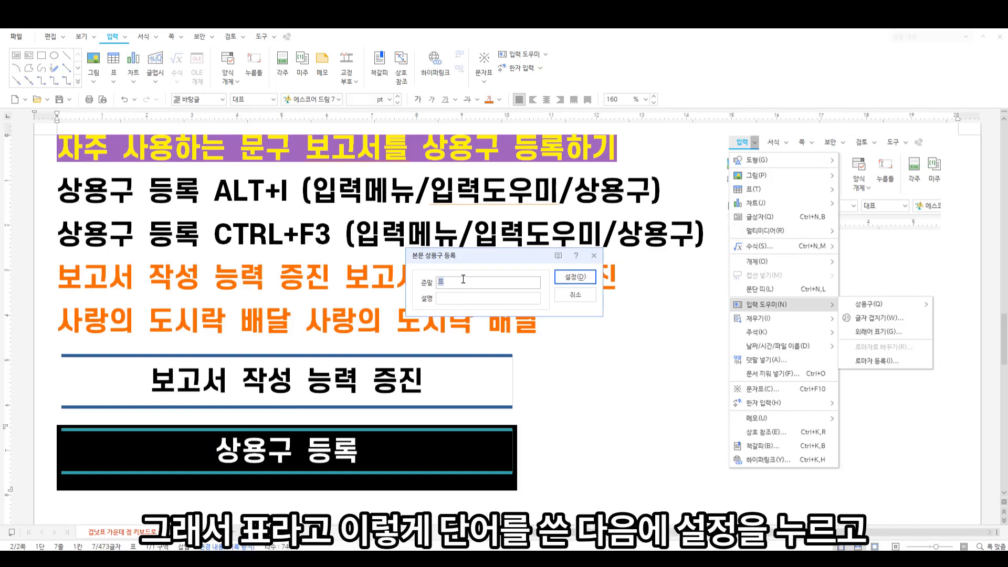
left_click(575, 277)
Insert a copy of the red title table on a new line below it by expanding the abbreviation 표.
left_click(543, 452)
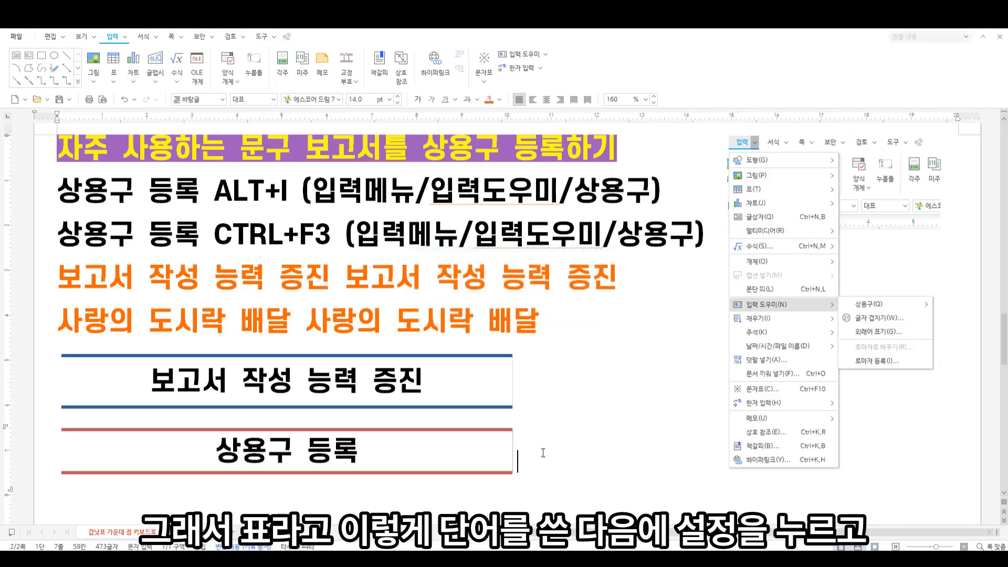
key("Return")
type("표")
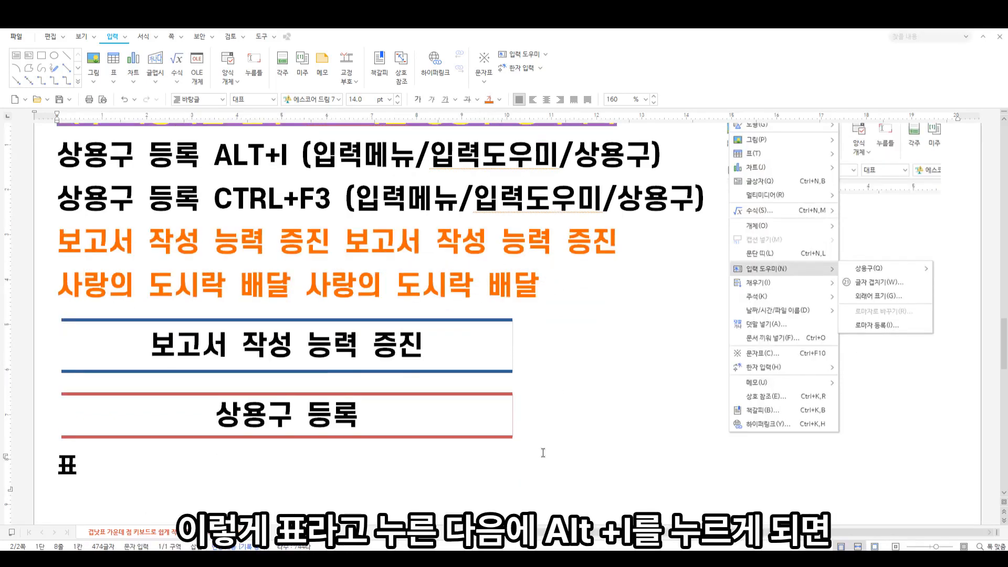
key("alt+i")
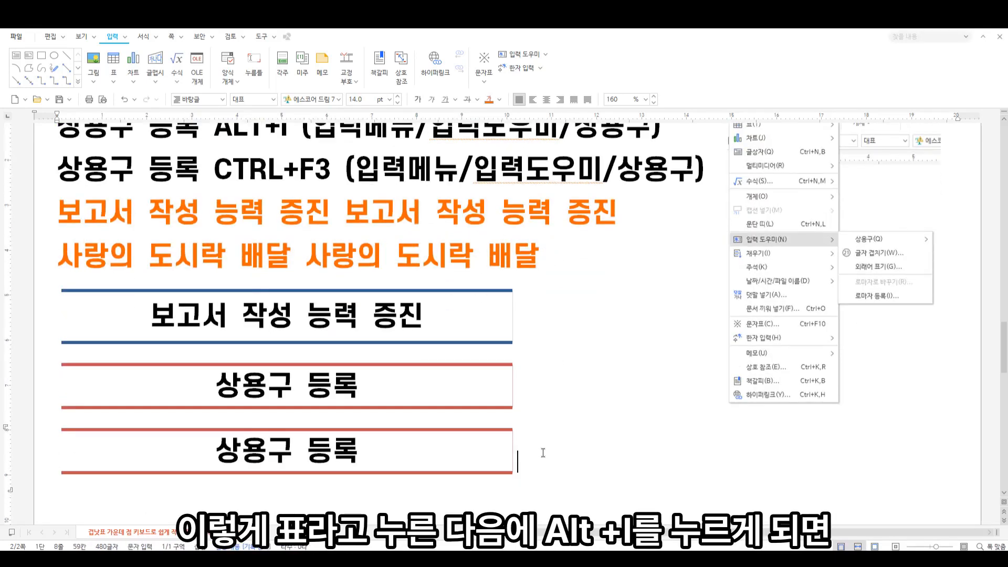